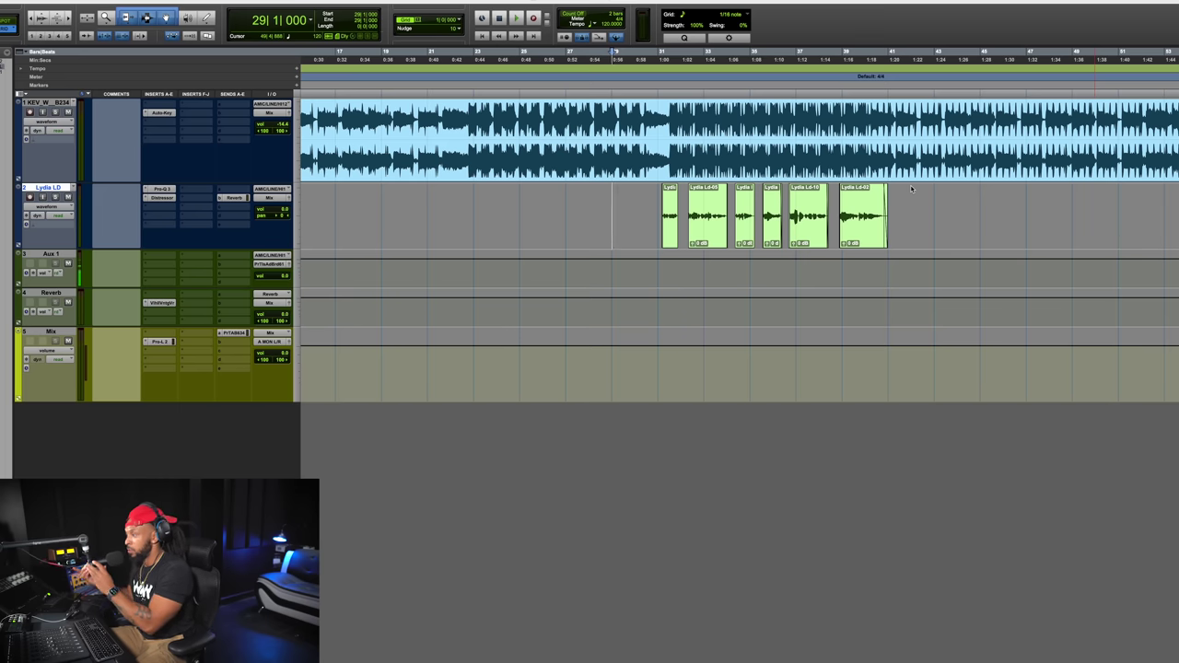
- Play back the beat together with the lead vocal from bar 29 to hear the untuned vocal
key(space)
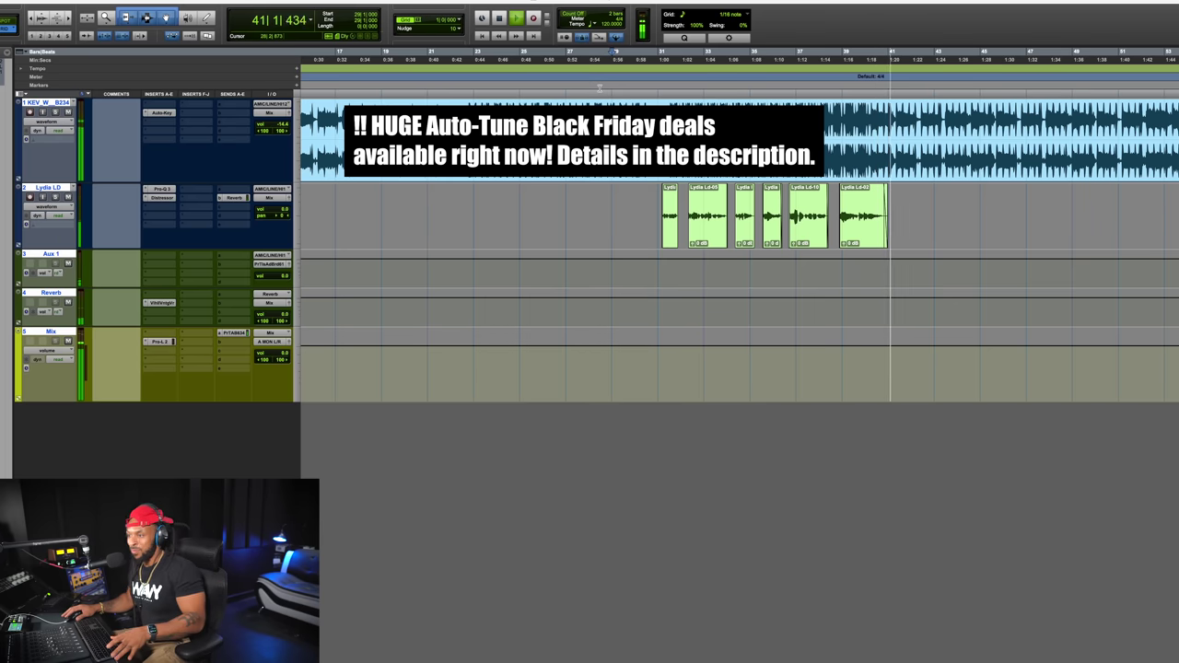
key(space)
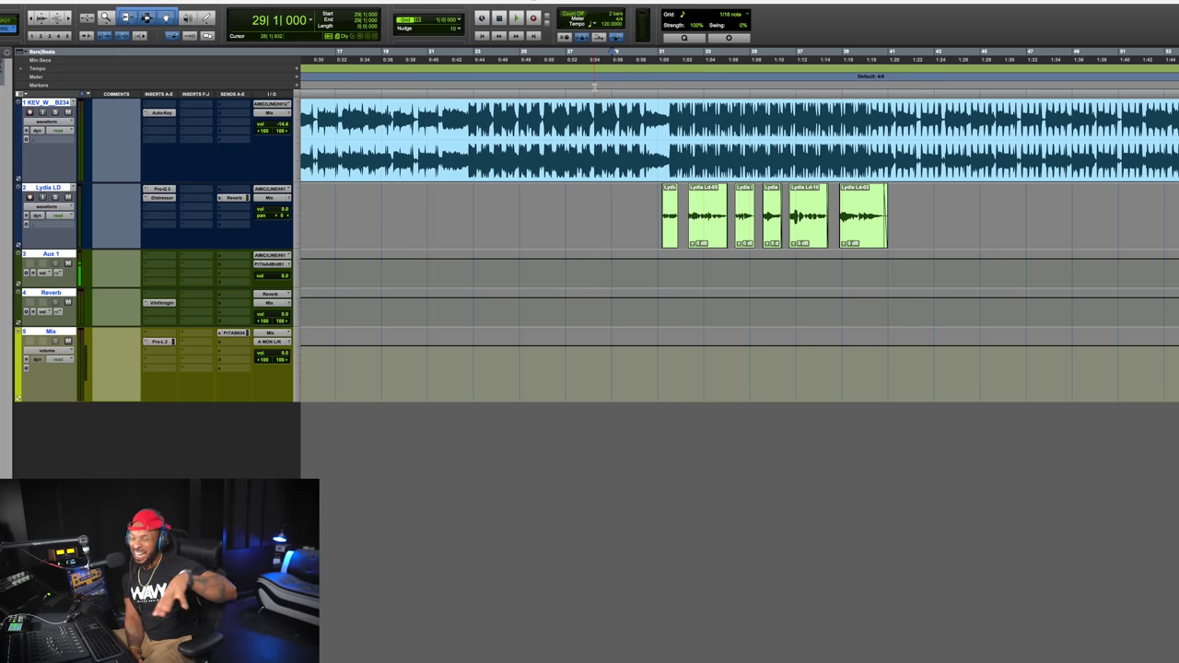
- Insert Auto-Tune Pro (mono) on the lead vocal track after the compressor and reposition its plug-in window
click(156, 213)
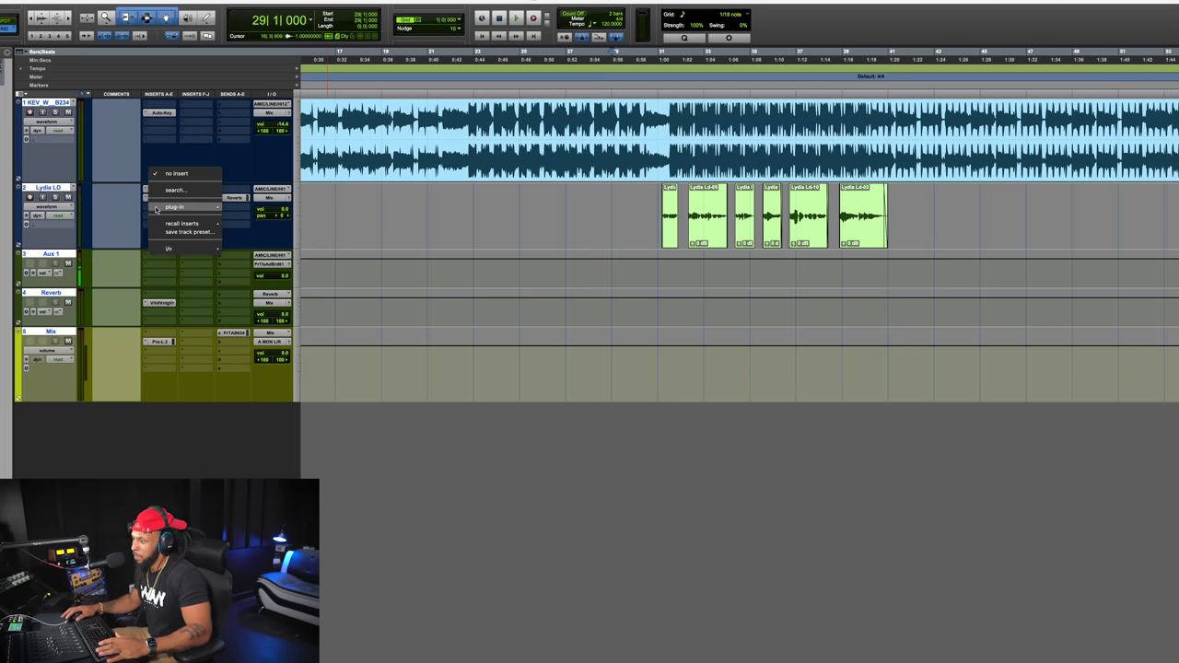
text(distressor)
key(Return)
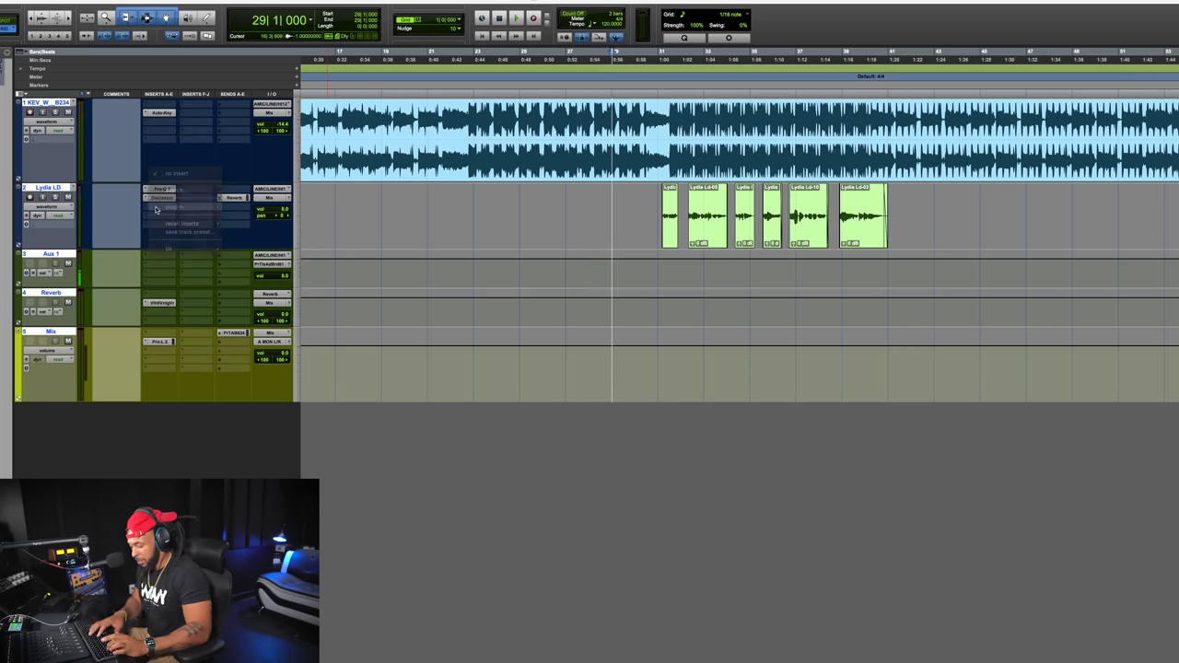
click(156, 210)
text(auto)
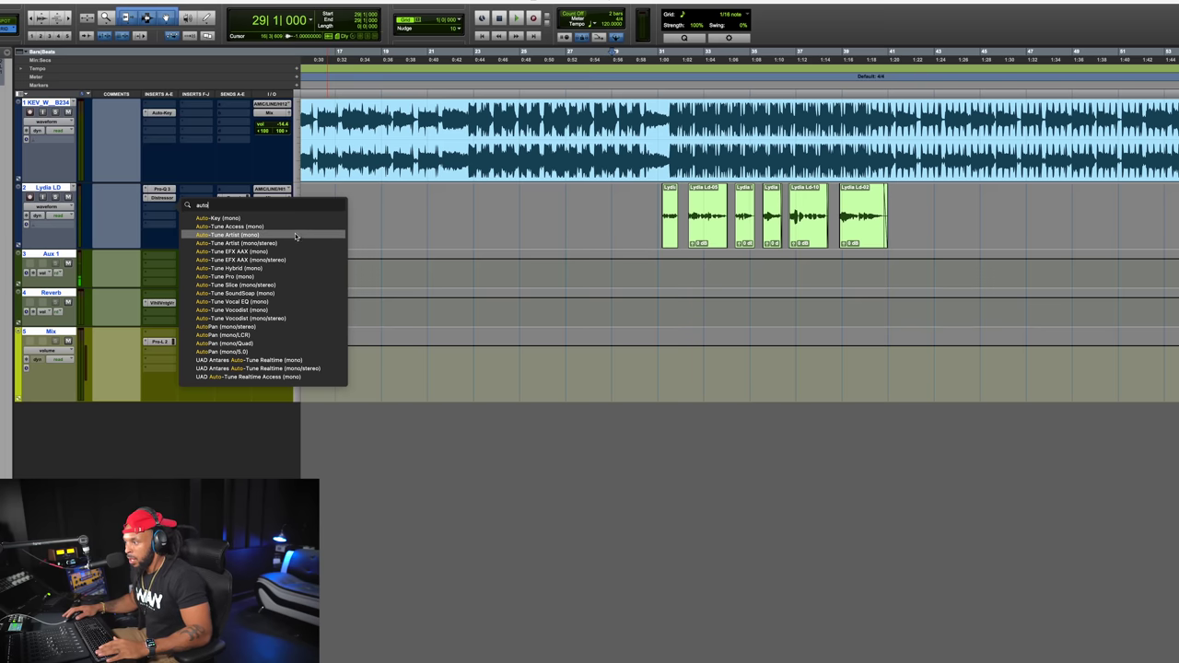
click(293, 277)
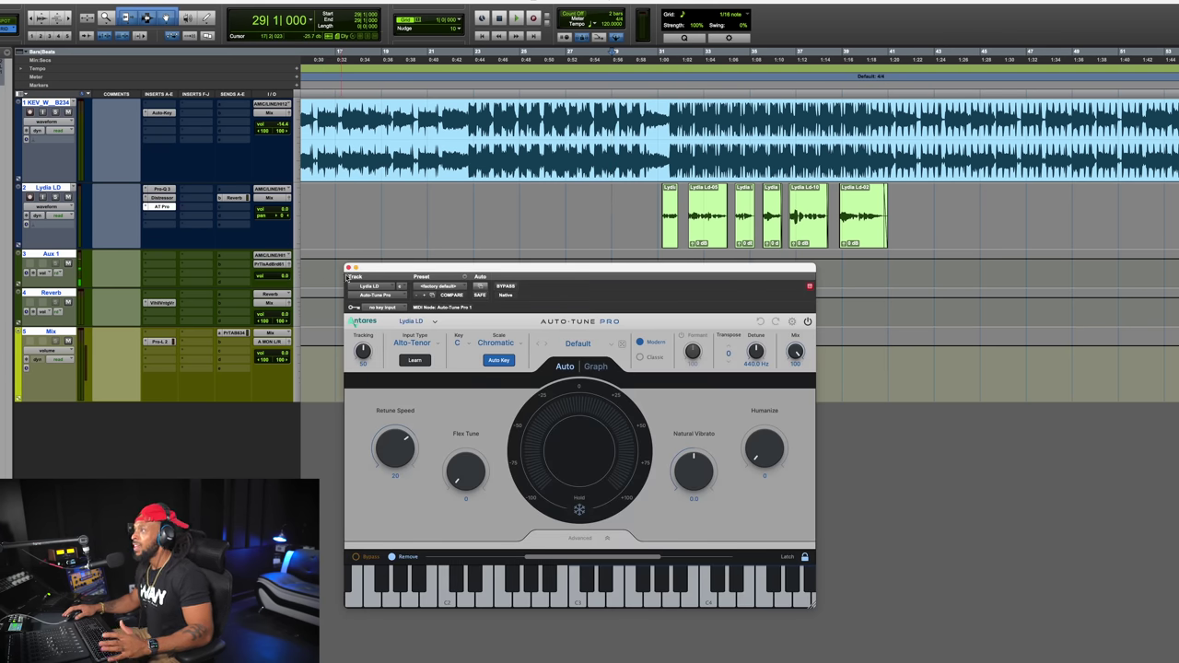
drag(509, 282, 481, 173)
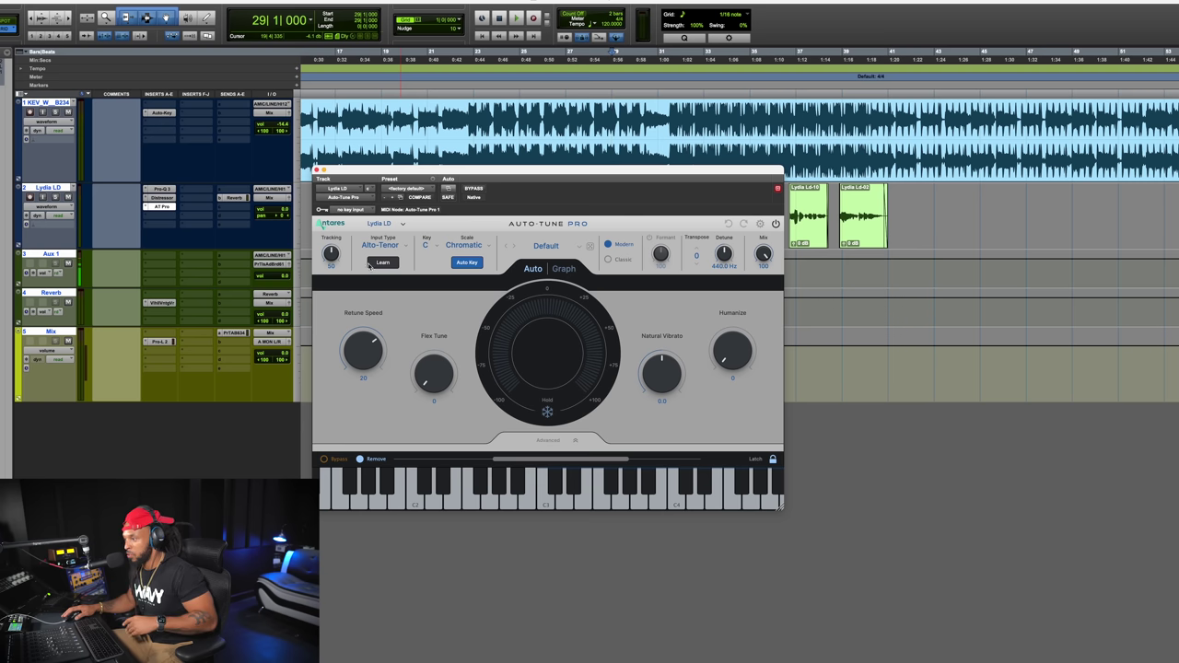
- Let Auto-Tune Pro learn the input type by playing the lead vocal from bar 31, keeping the vocal clips uncovered
mouse_move(336, 252)
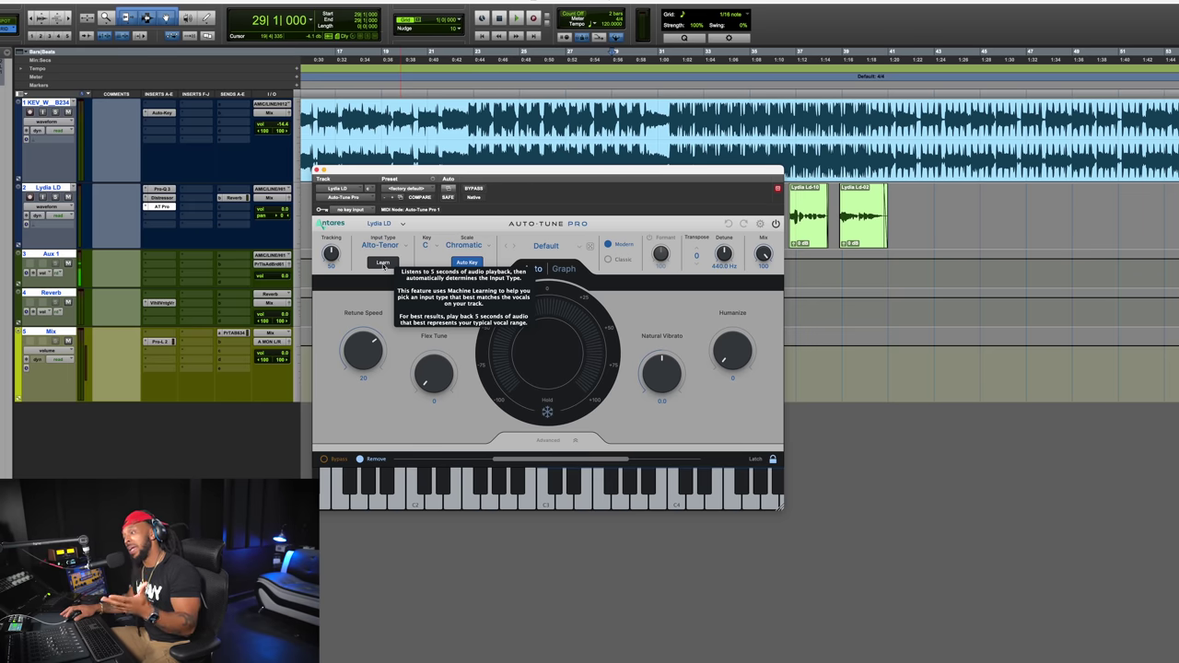
drag(484, 170, 548, 275)
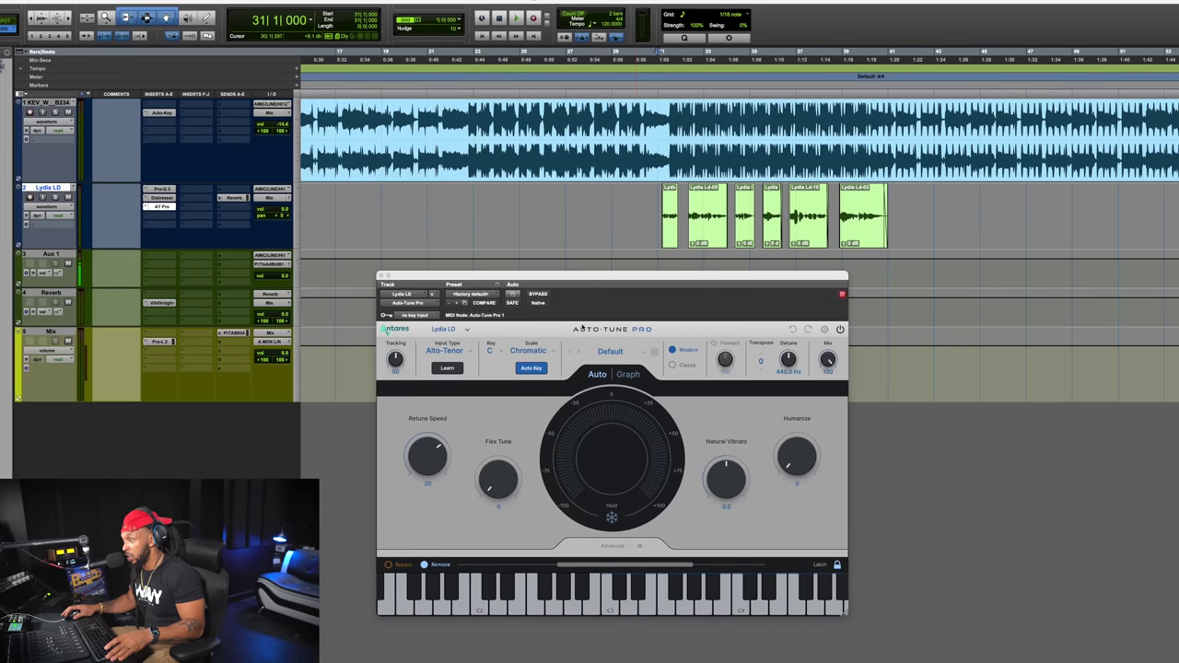
click(447, 368)
key(space)
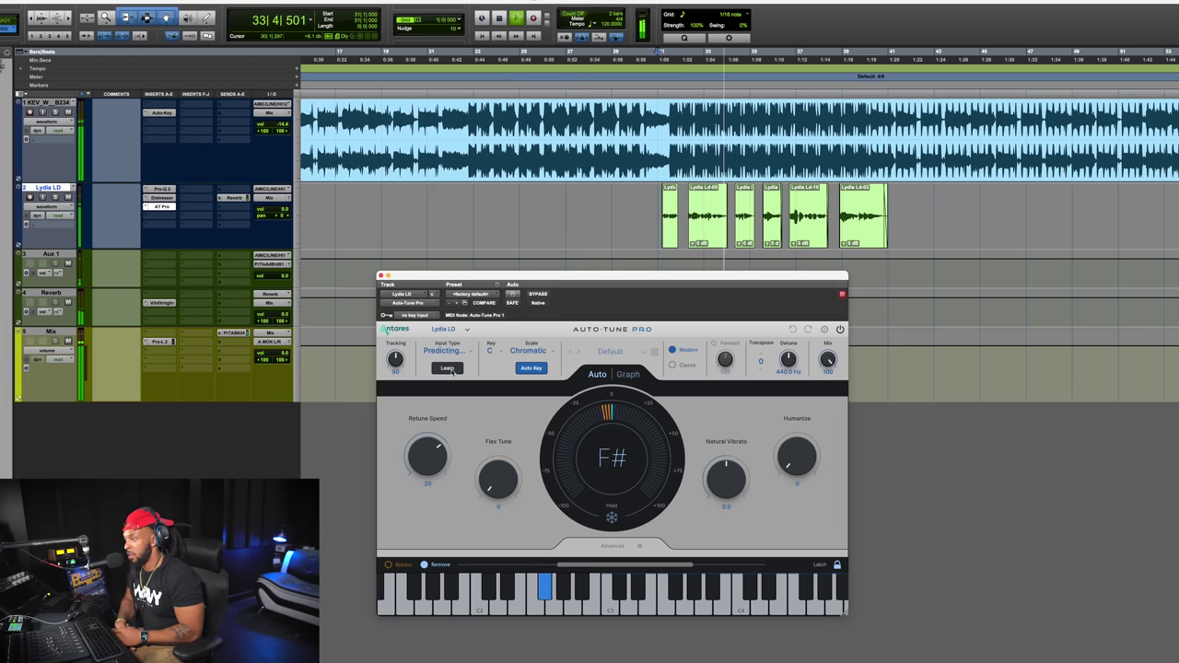
key(space)
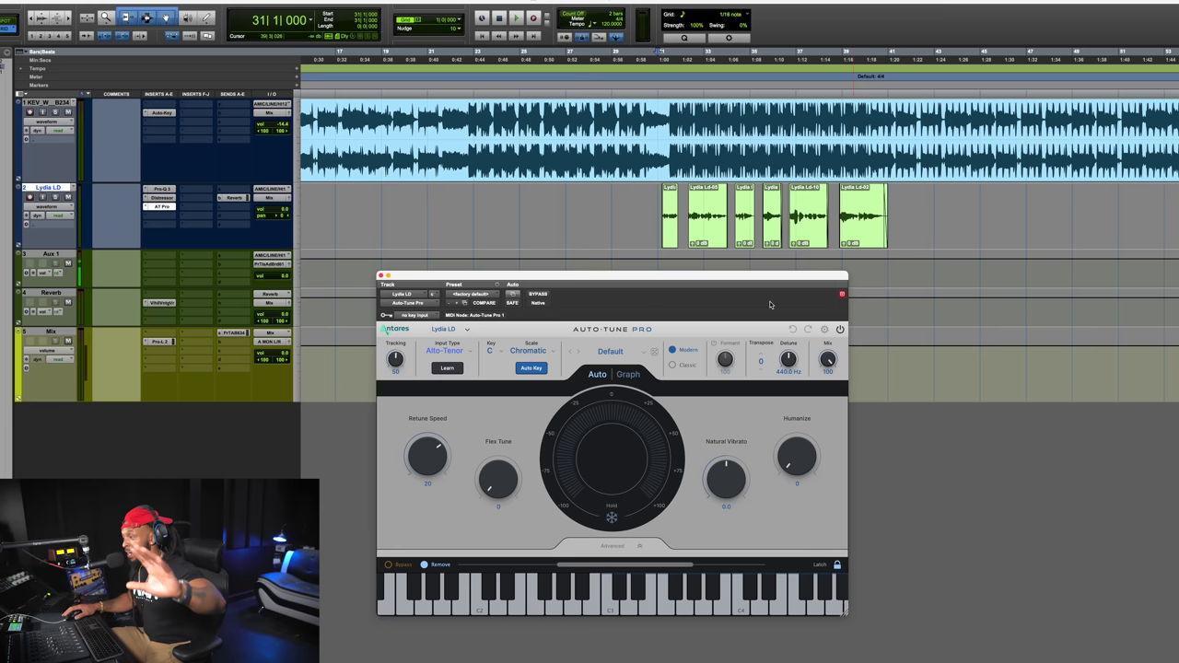
- Detect the beat's key with Auto-Key during playback, send A Major to Auto-Tune, and close Auto-Key
click(168, 117)
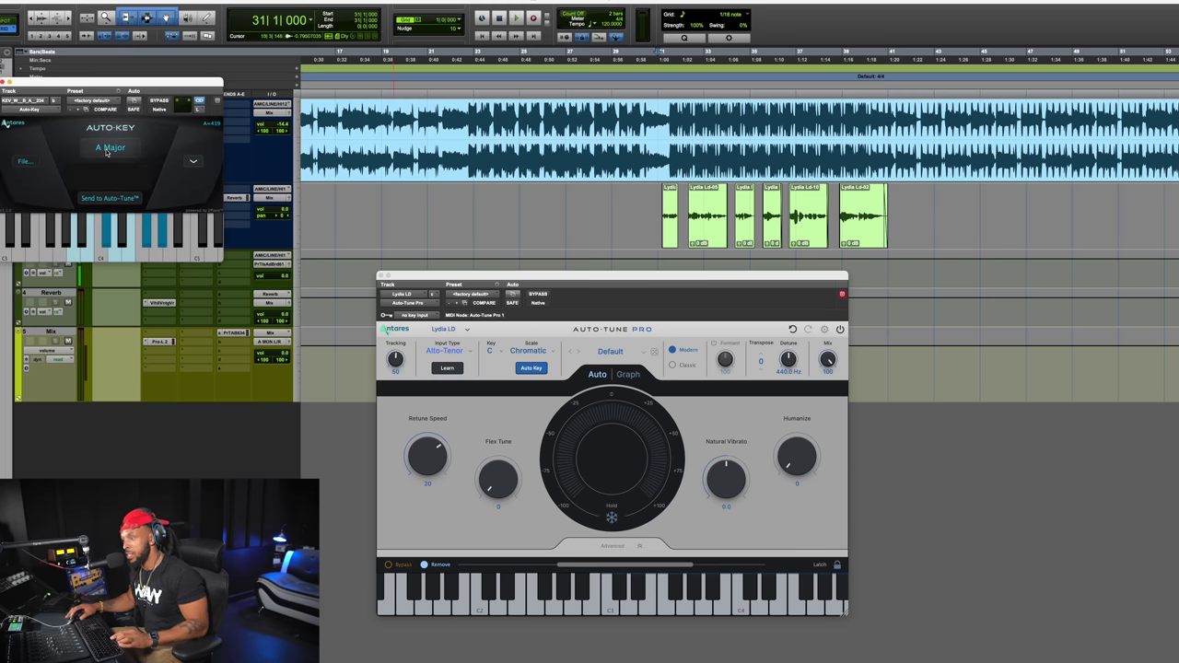
click(108, 199)
key(space)
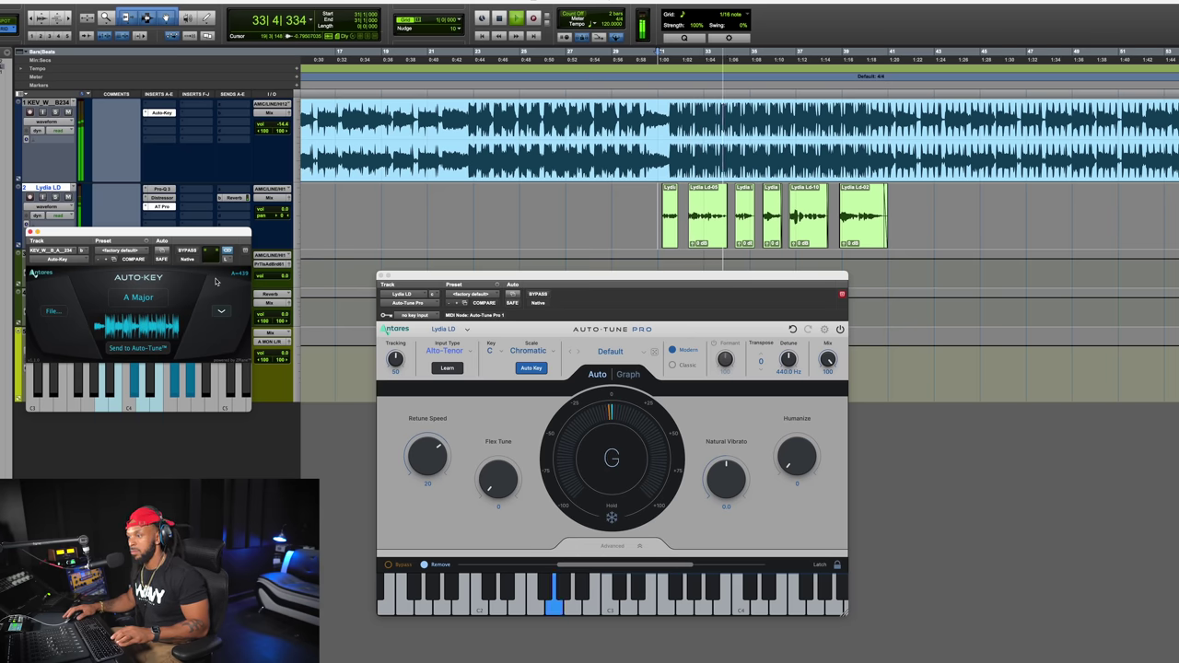
click(149, 351)
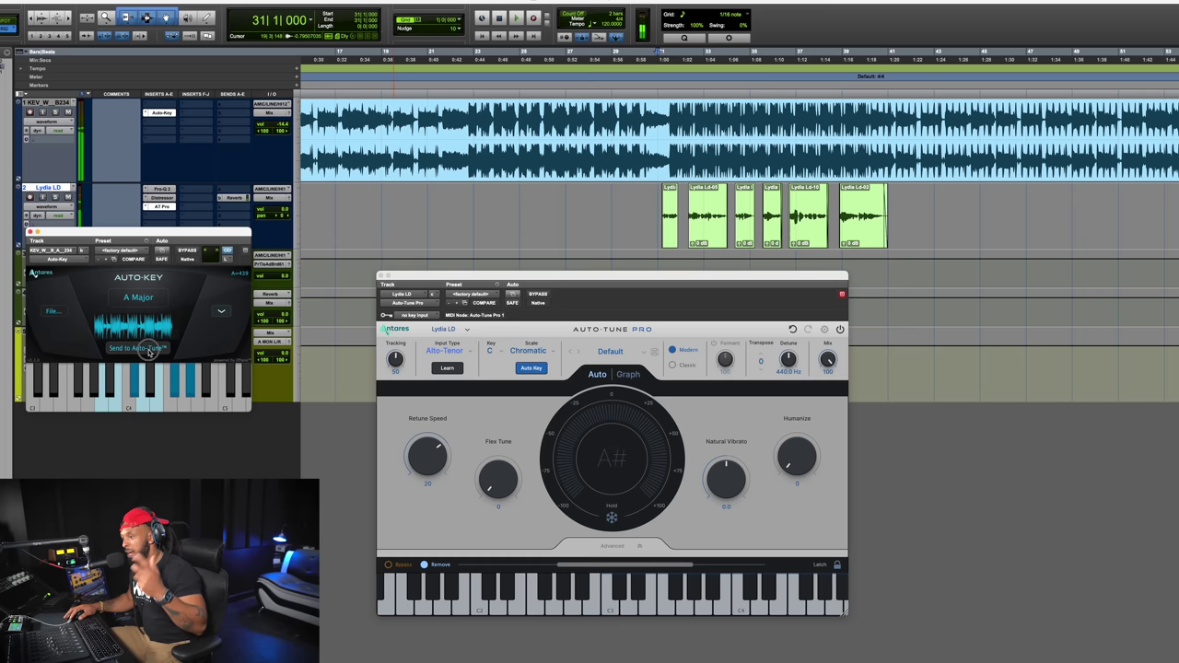
key(space)
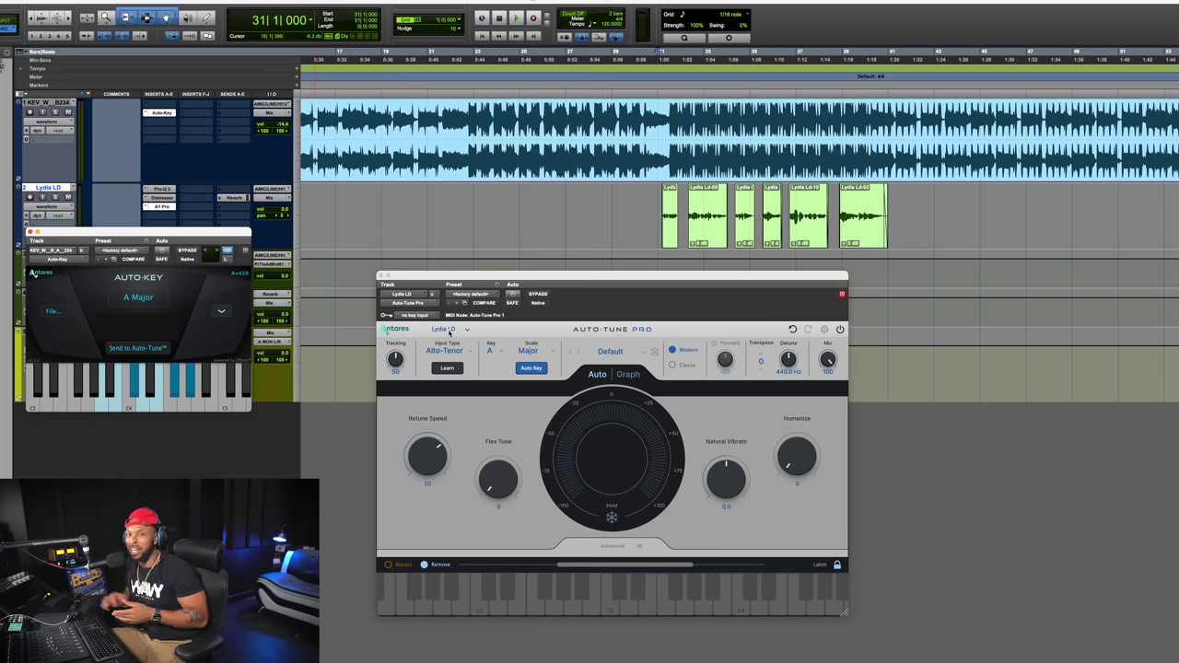
mouse_move(449, 334)
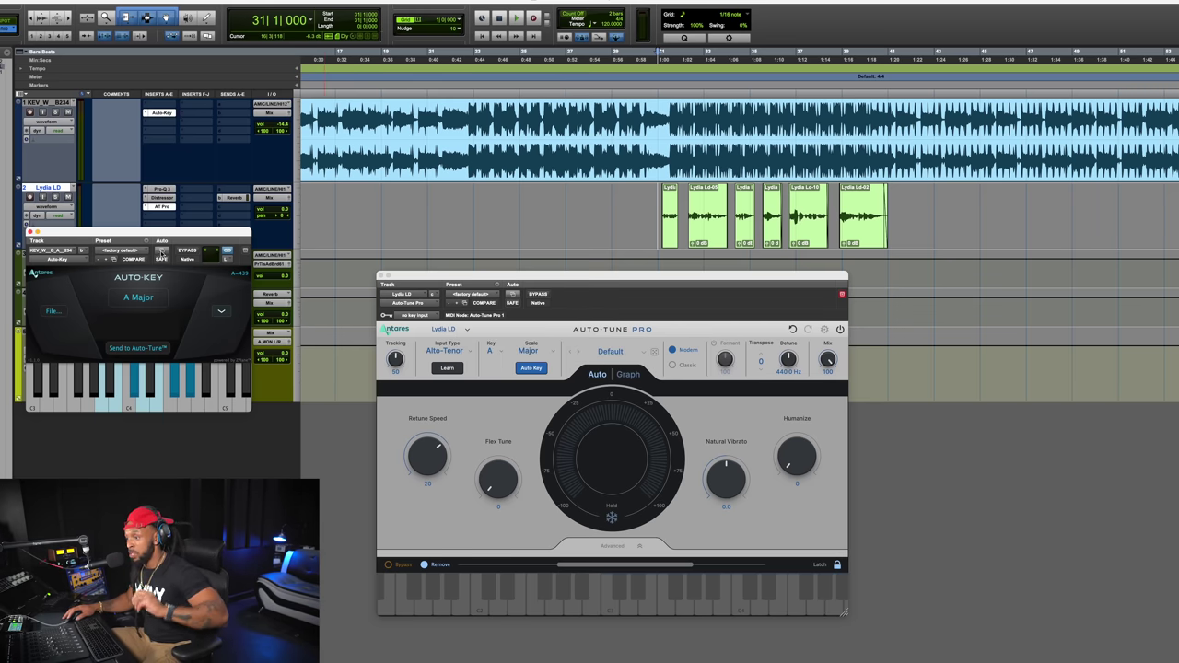
click(31, 231)
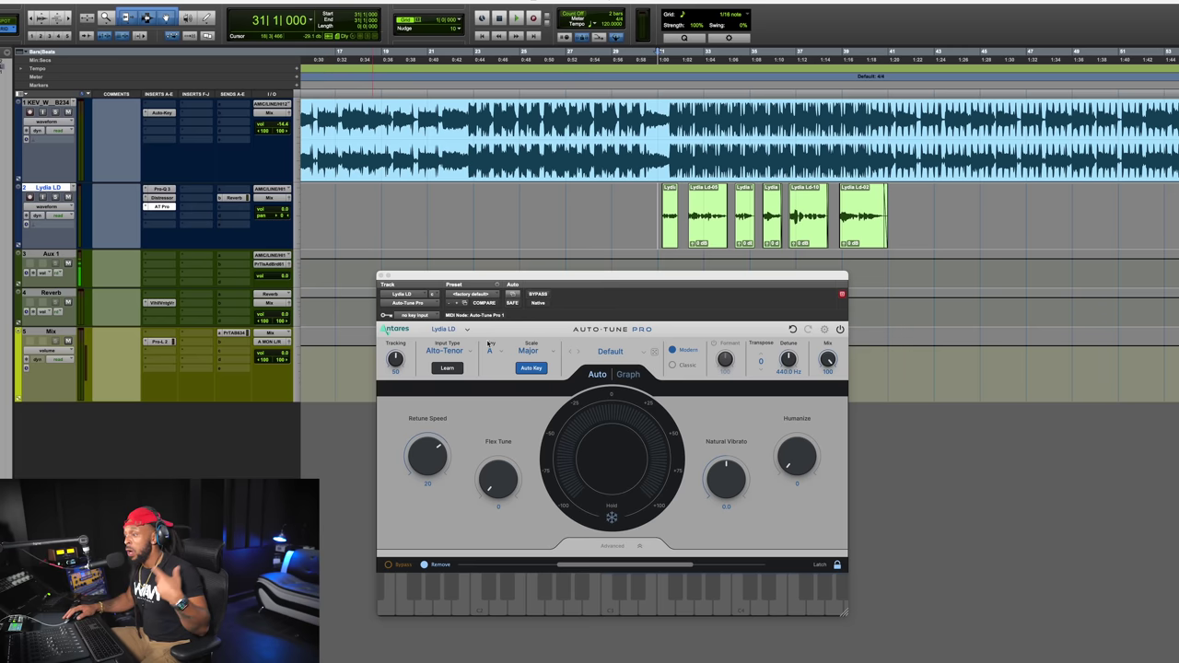
- Select the lead vocal's instance in Auto-Tune Pro and set the processing mode to Modern
click(444, 329)
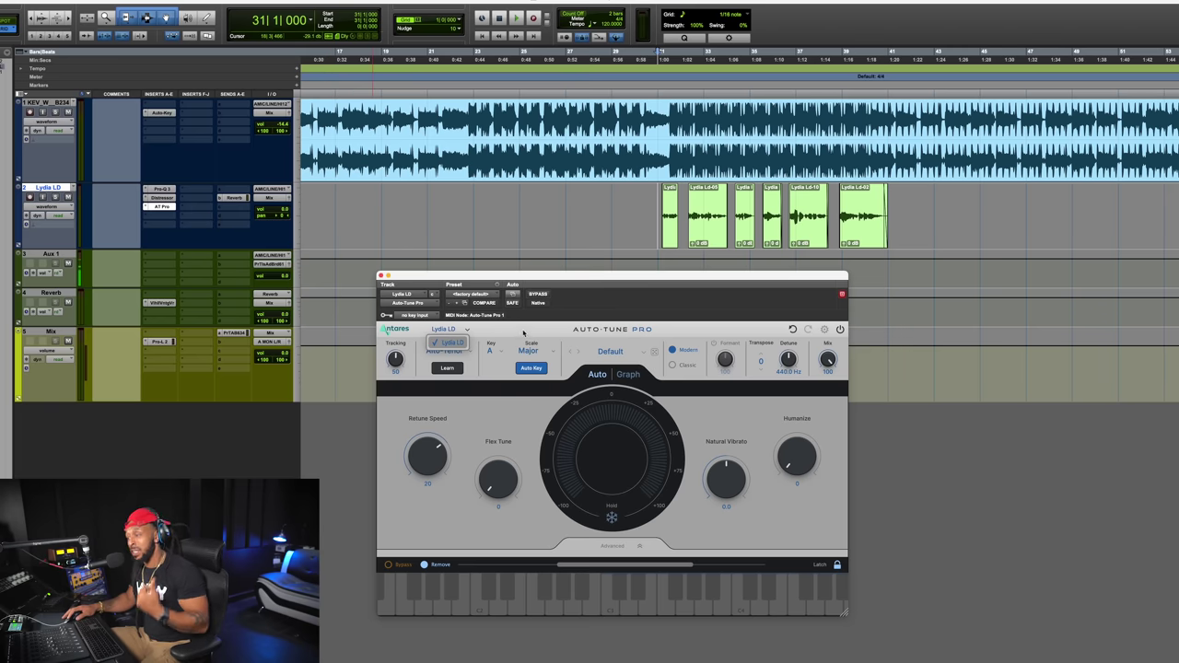
click(451, 342)
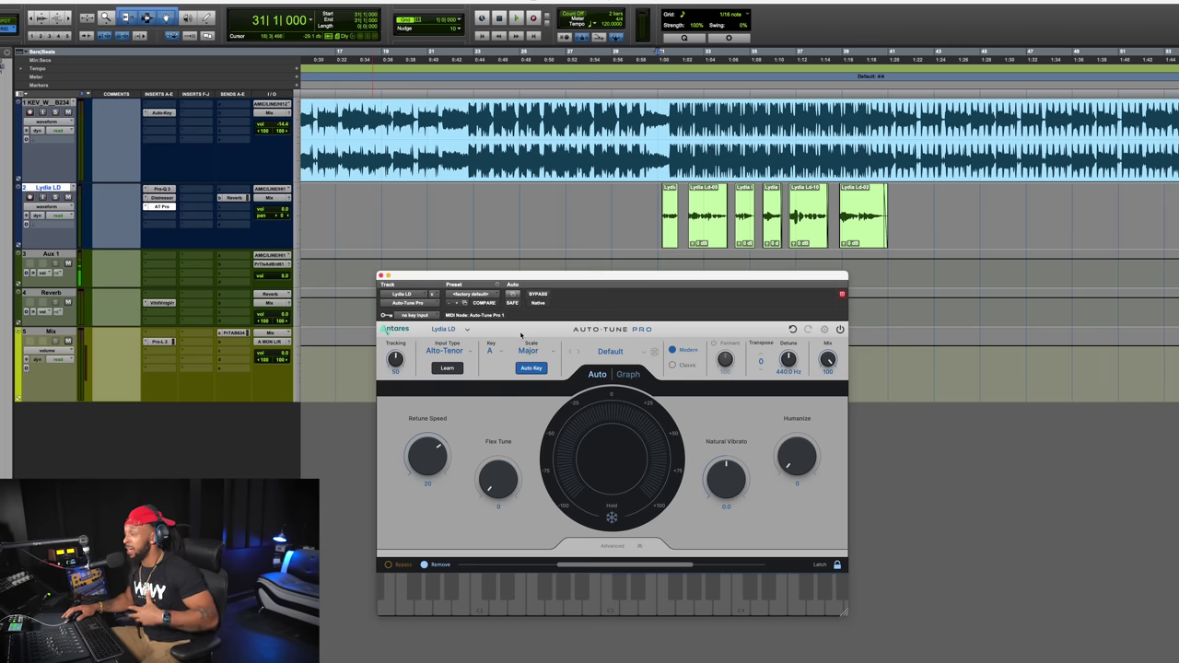
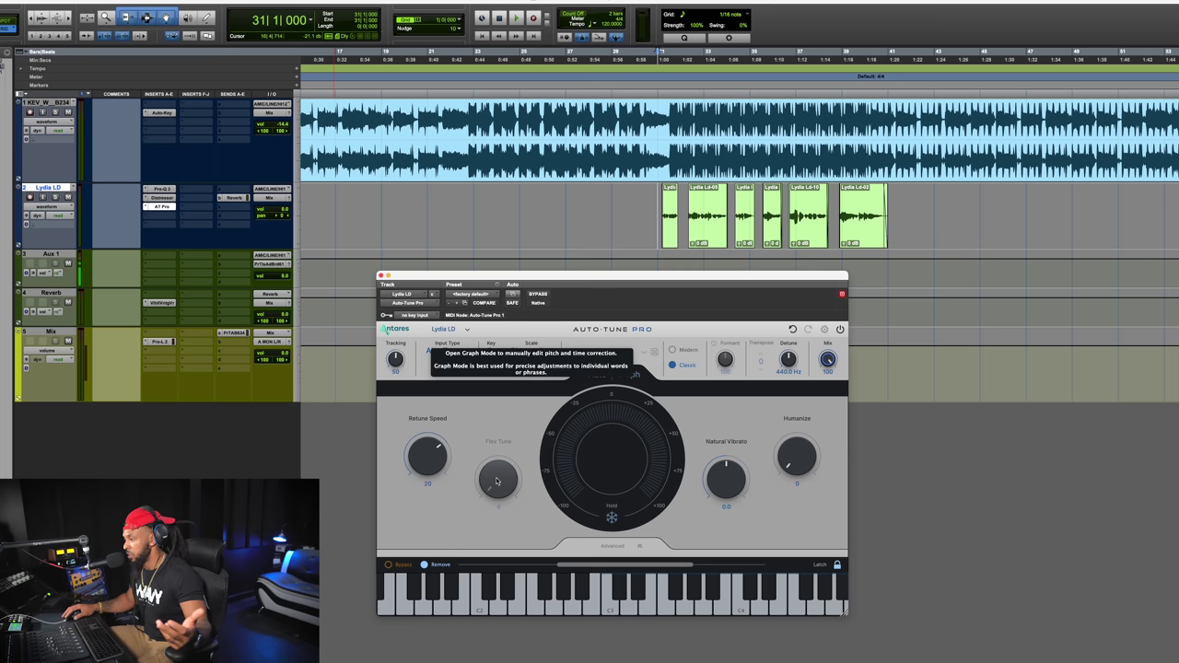
click(673, 350)
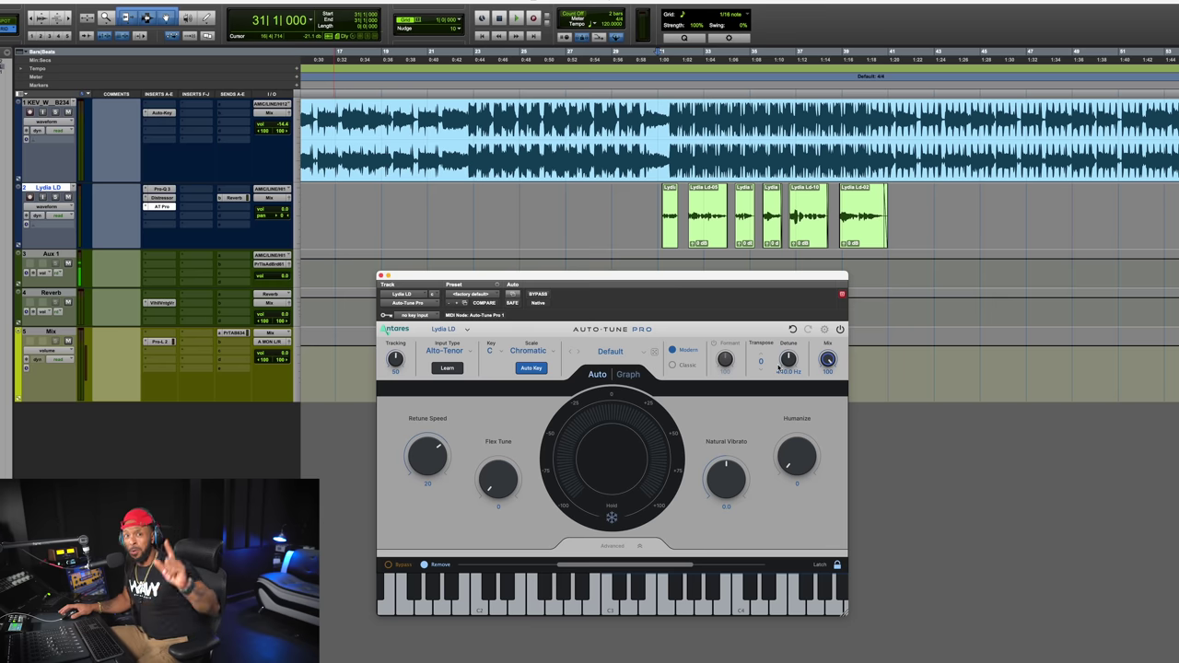
mouse_move(779, 370)
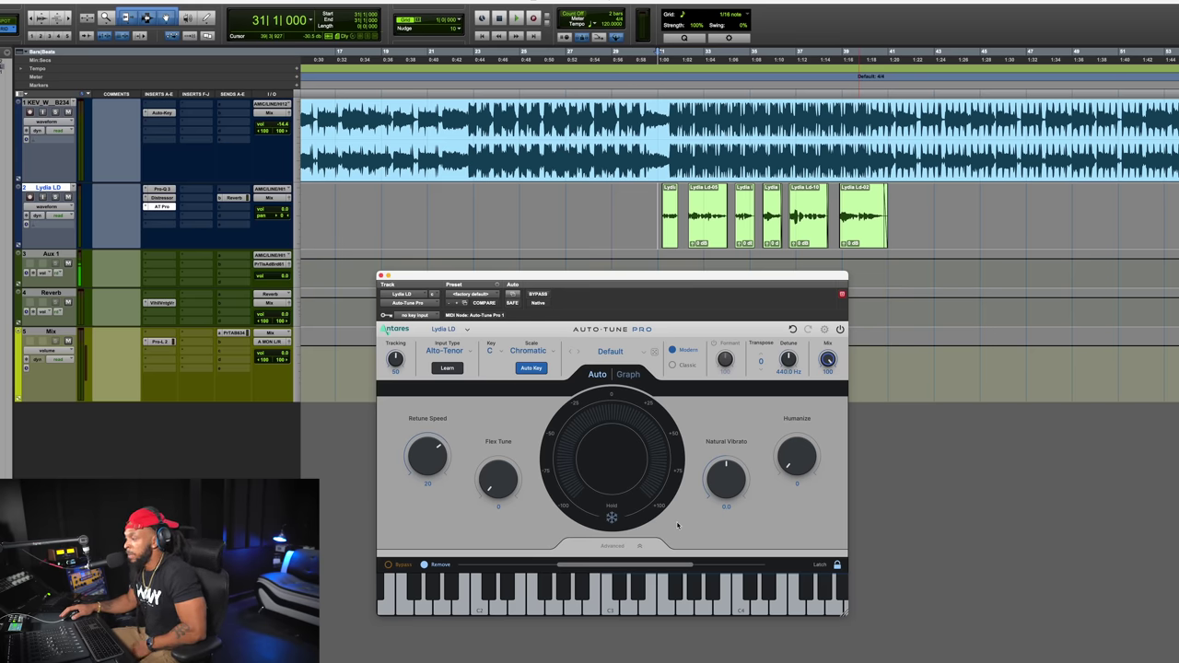
- Expand Auto-Tune Pro's advanced section, look through its Scale and Vibrato settings, and collapse it again
click(638, 546)
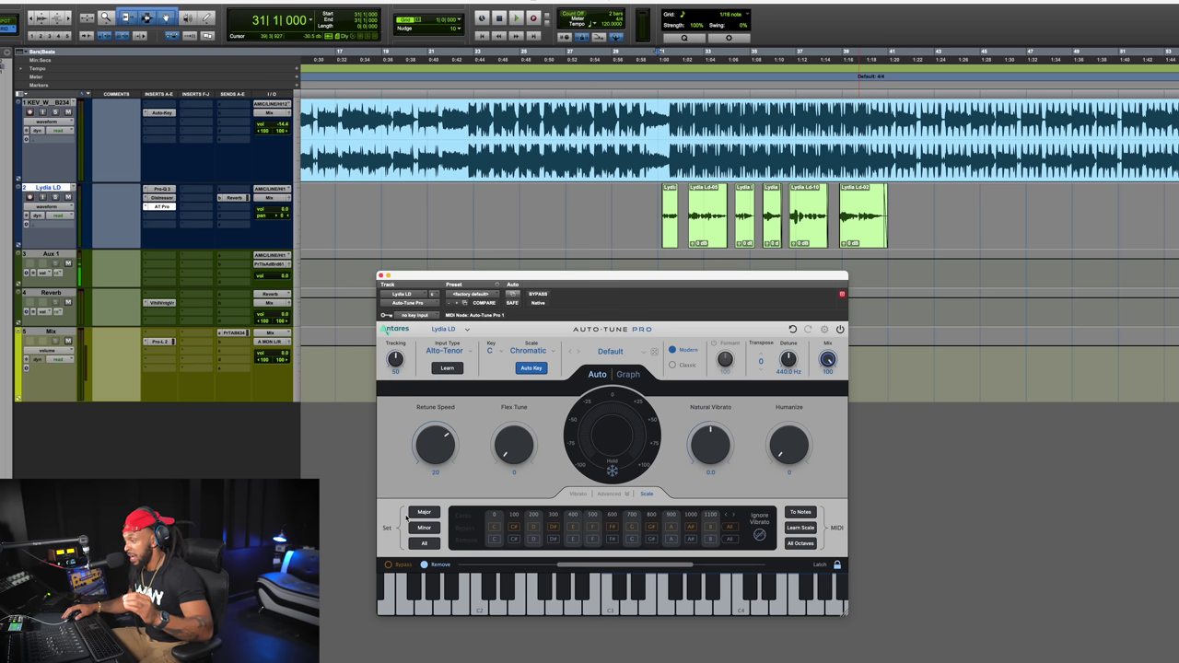
click(575, 494)
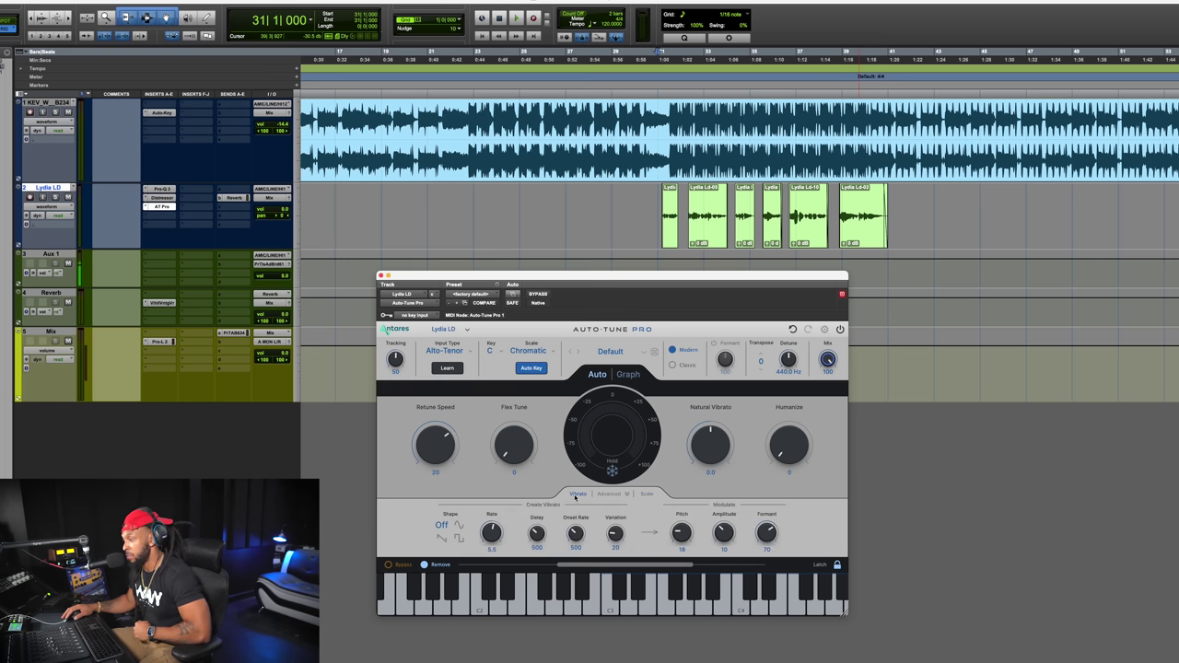
click(644, 495)
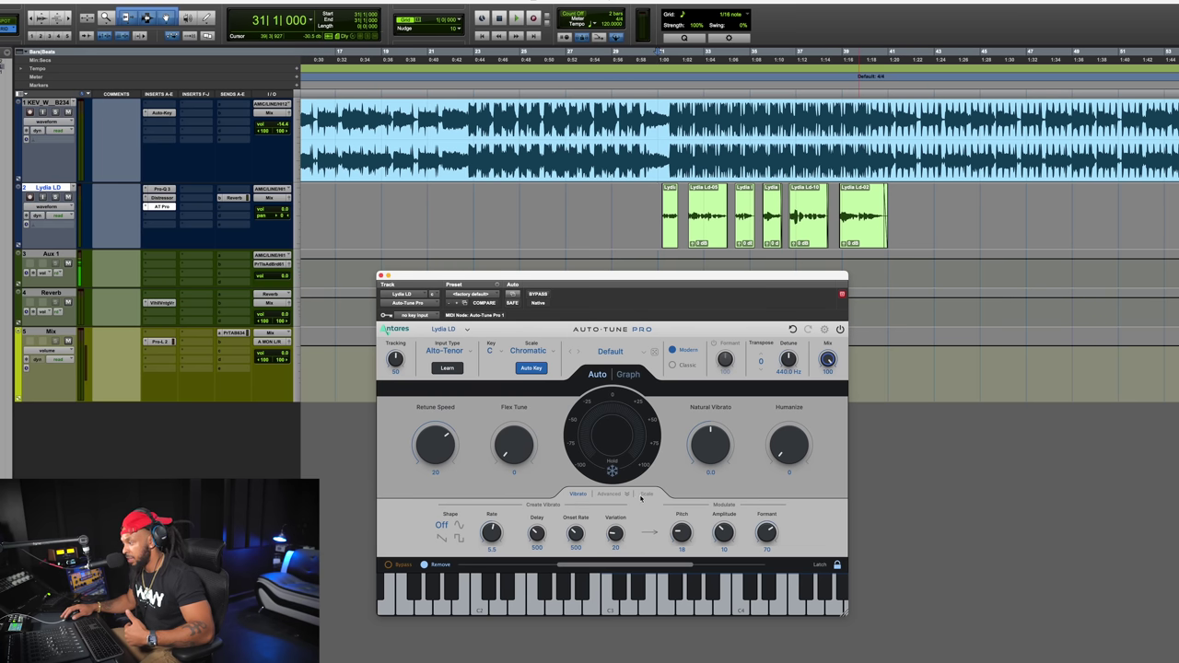
click(625, 494)
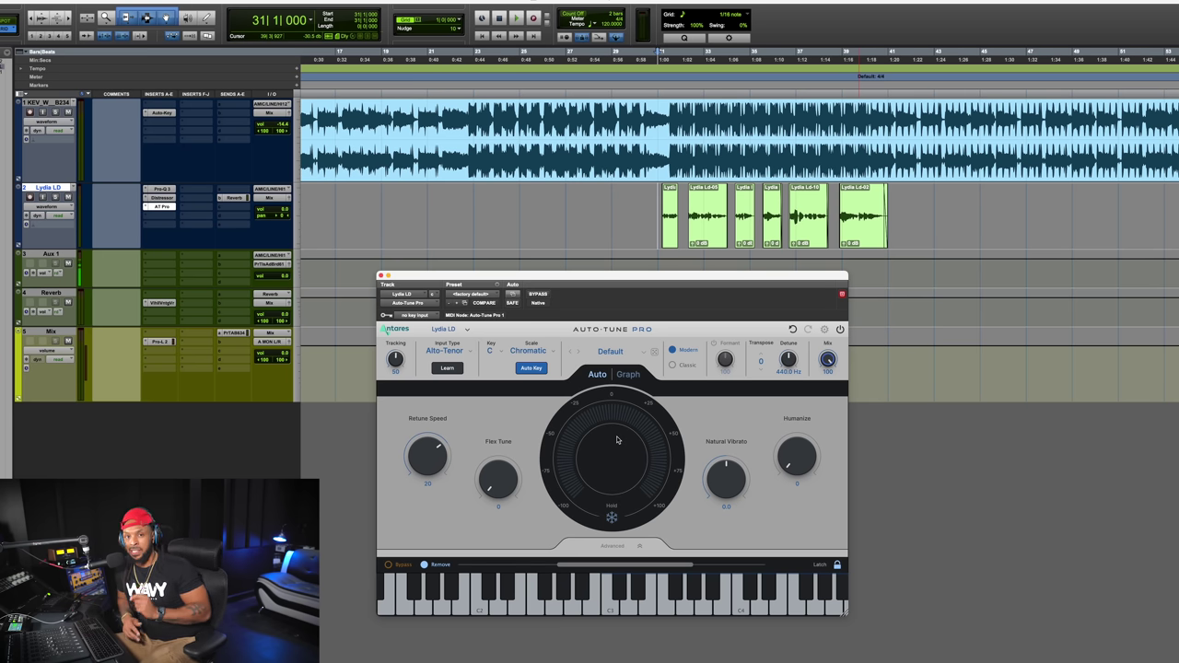
- Switch Auto-Tune Pro to Graph mode and open the General page of its preferences
click(624, 378)
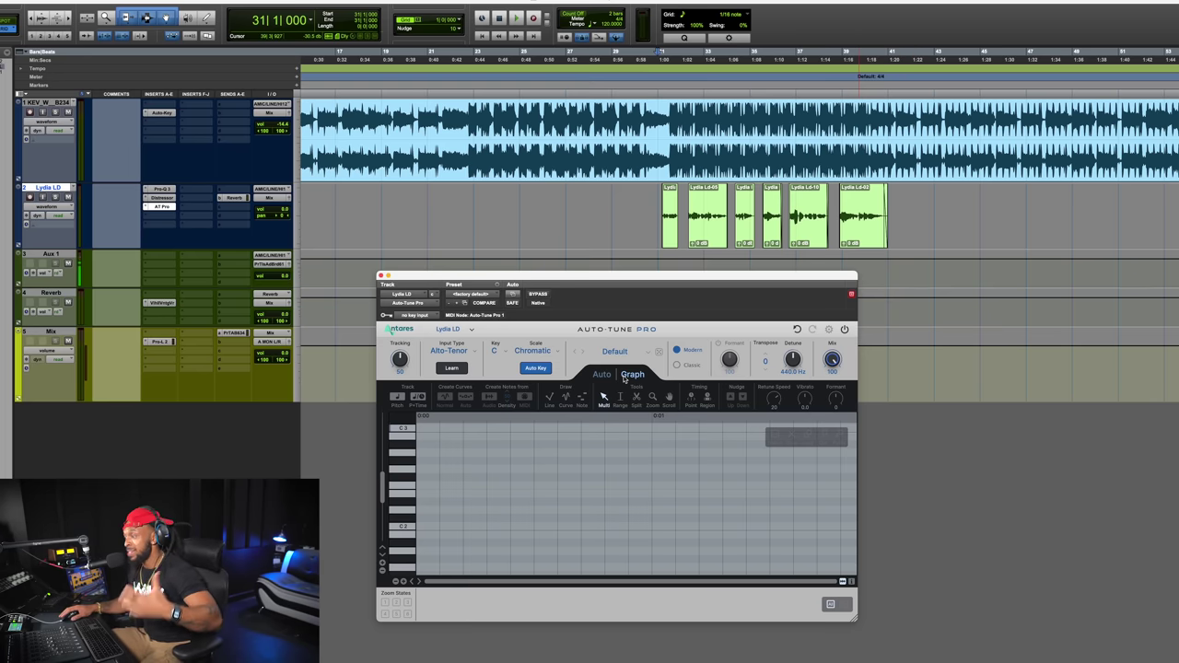
click(396, 397)
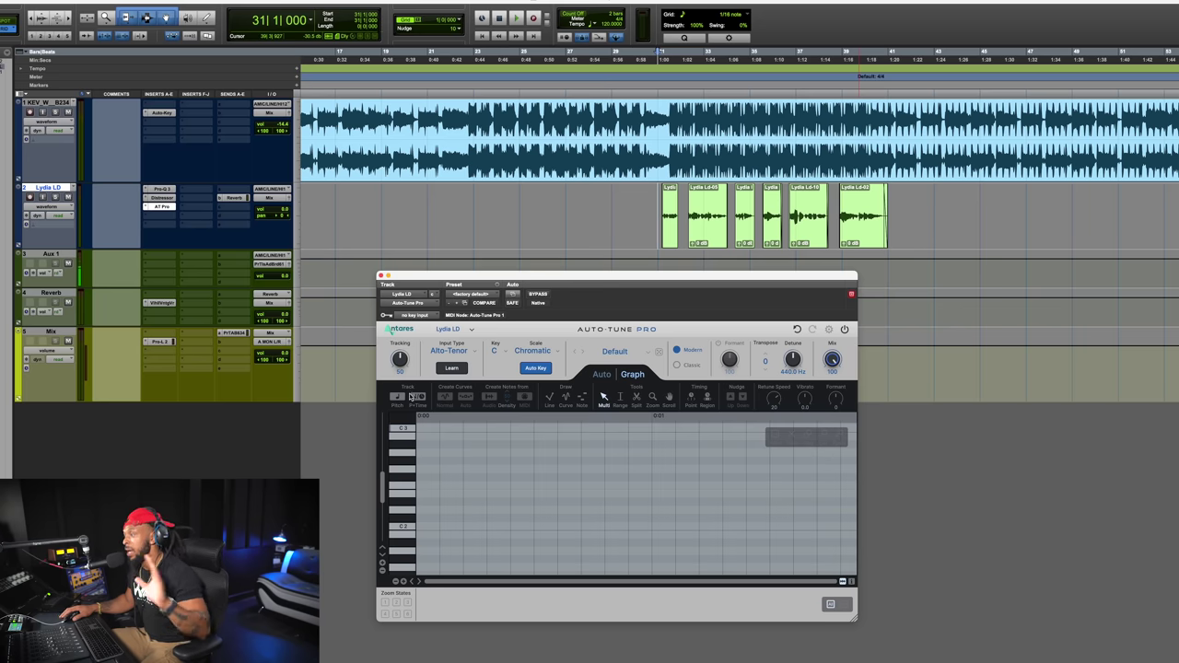
click(828, 330)
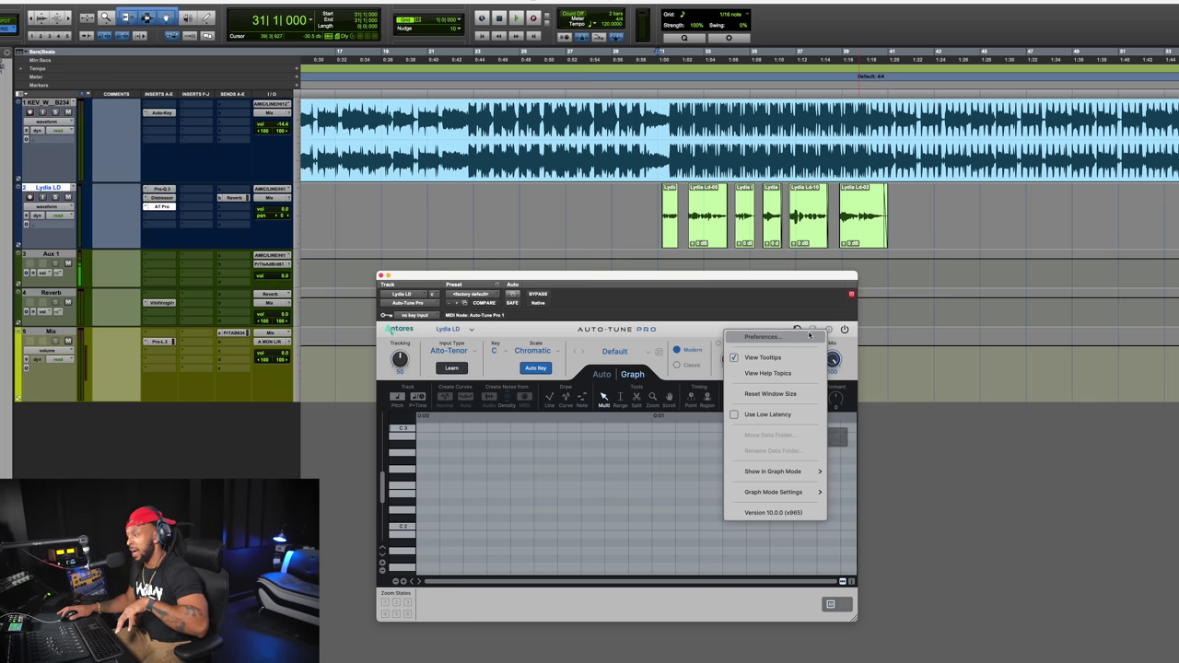
click(808, 336)
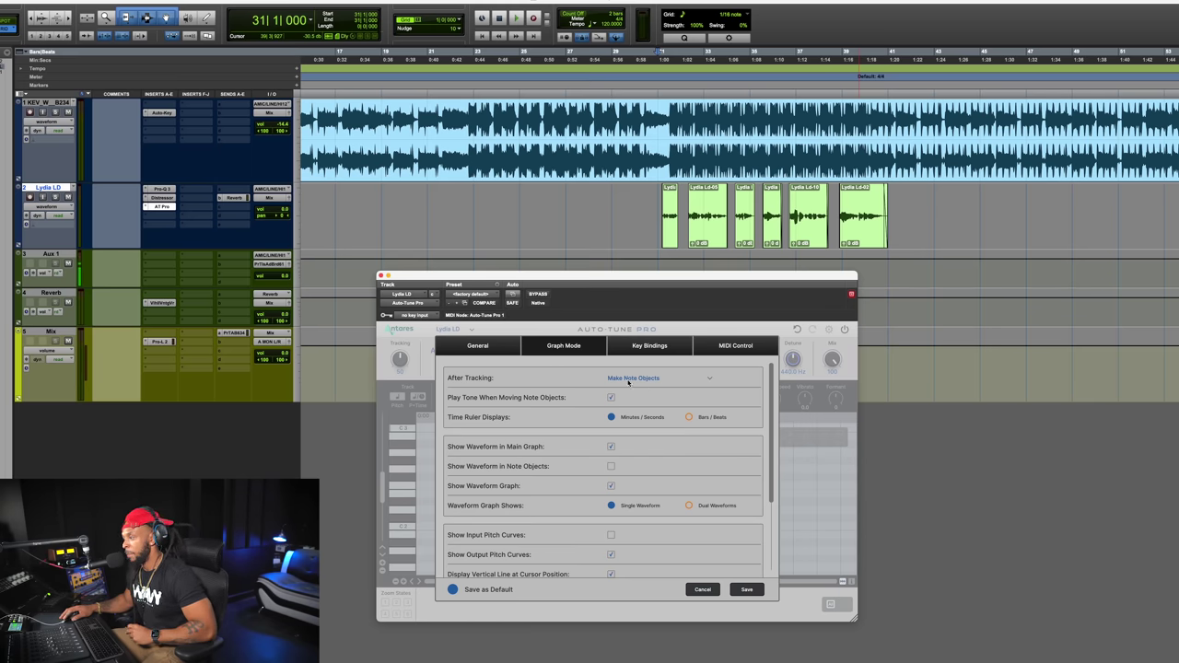
click(499, 348)
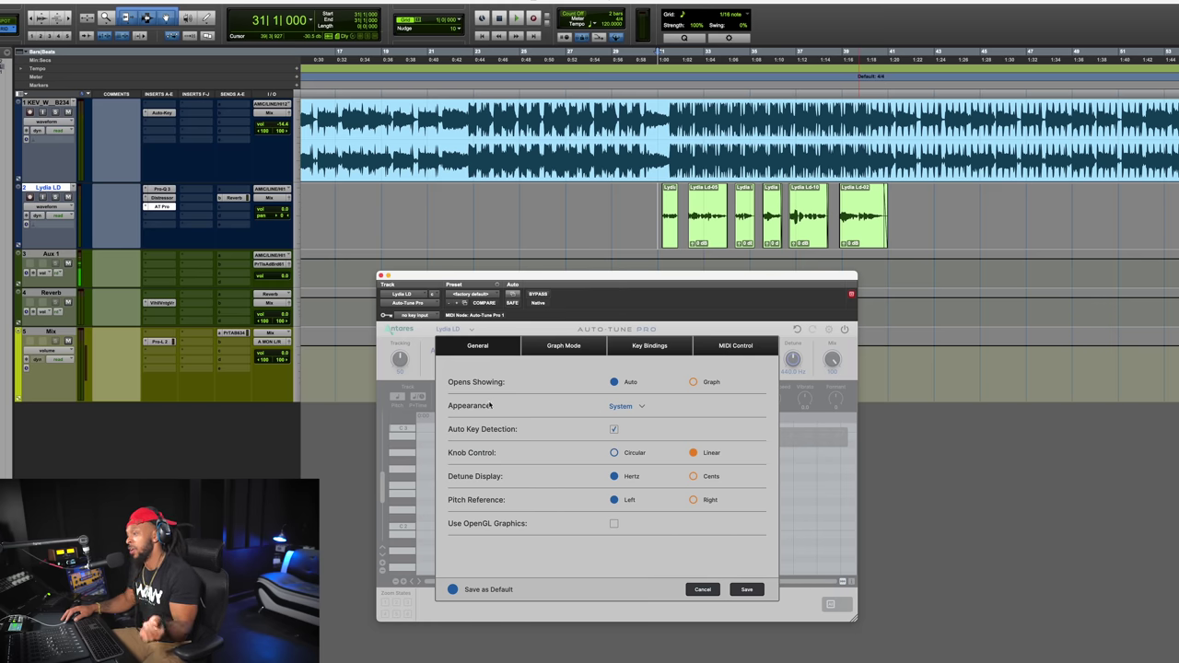
- Compare the Dark and Light appearance options in the preferences, leaving Appearance set to Dark
click(628, 406)
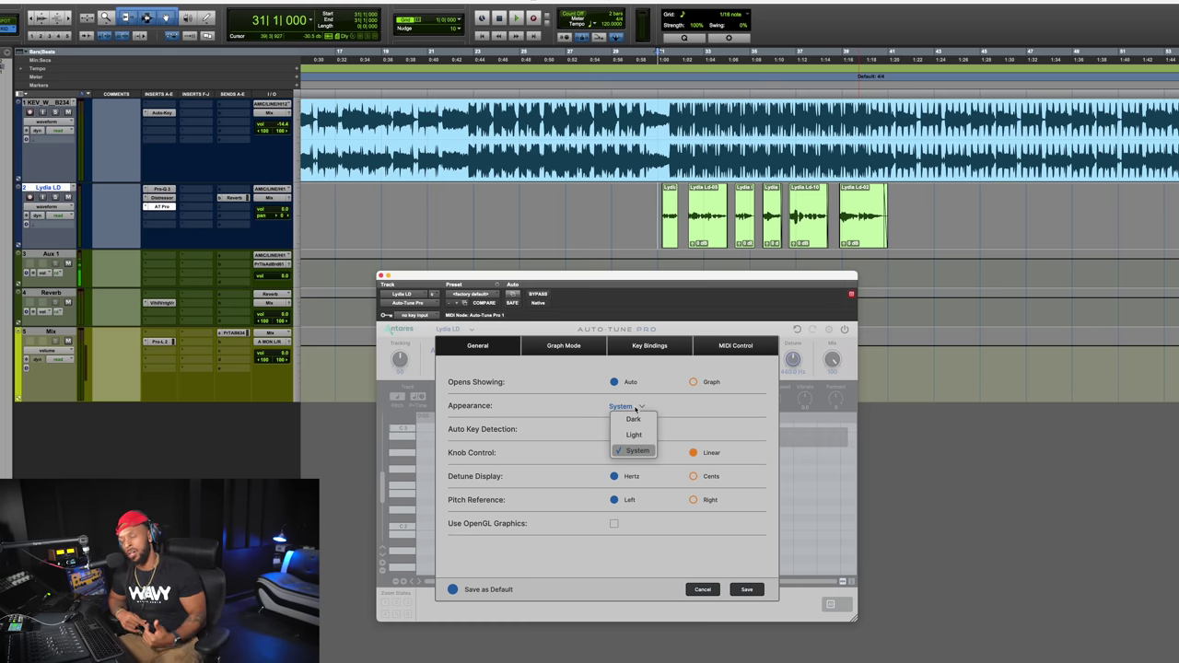
click(641, 420)
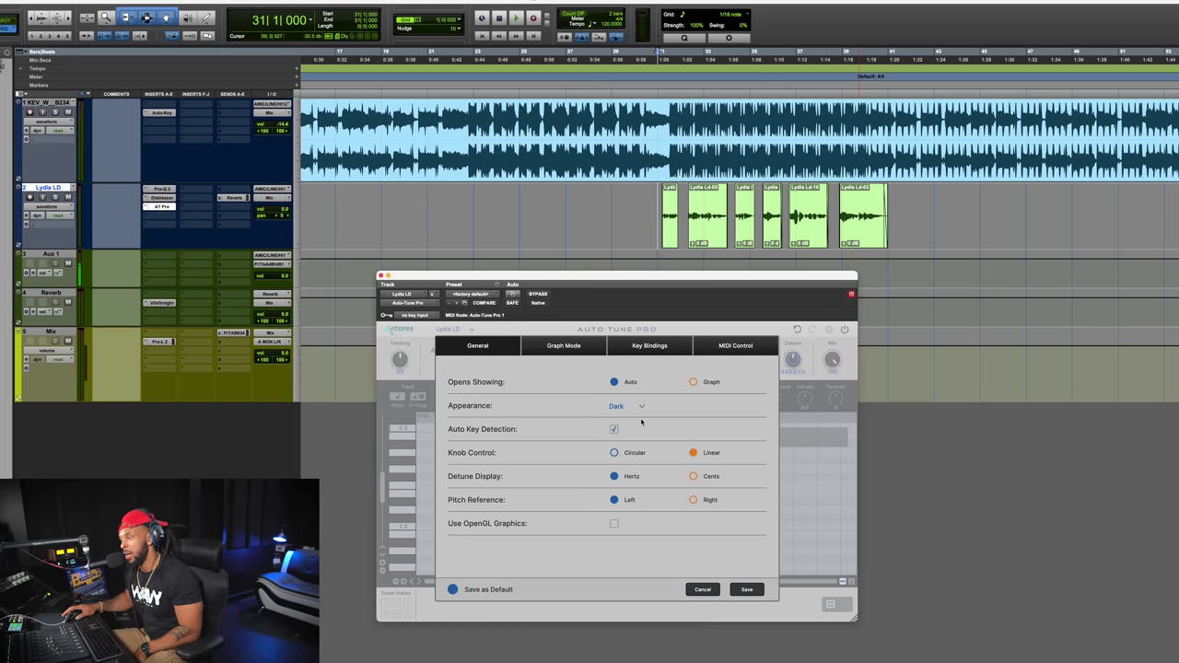
click(634, 407)
click(643, 434)
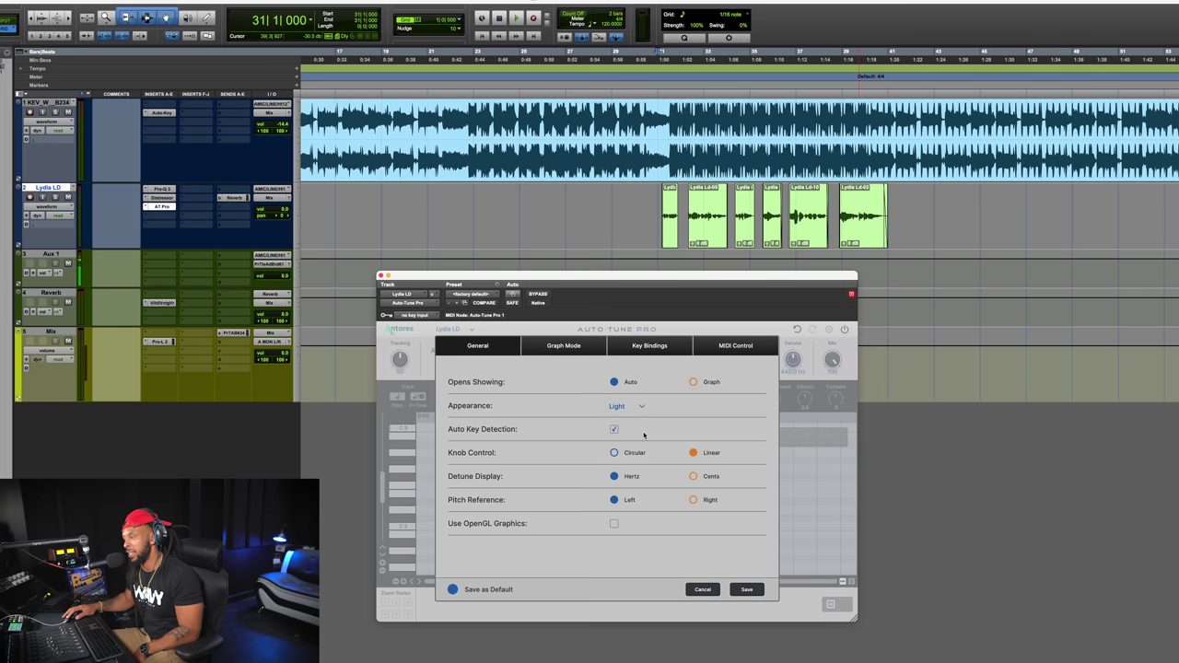
click(636, 406)
click(637, 418)
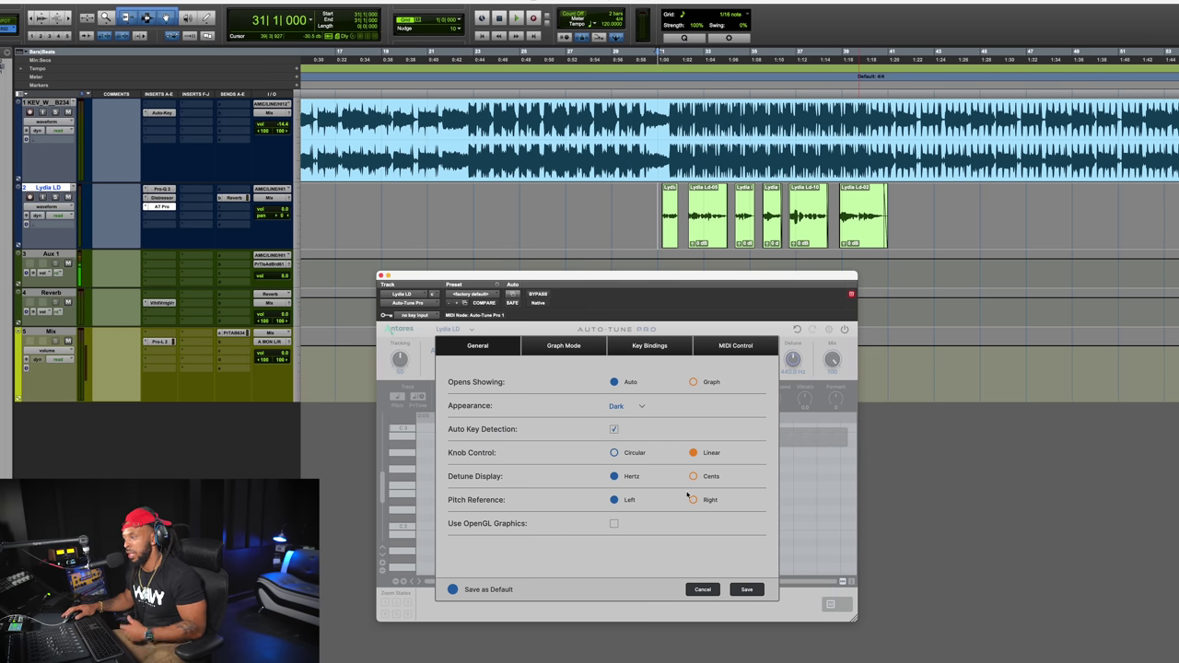
- Set Auto-Tune Pro's Appearance preference to Light and save the preferences
click(746, 589)
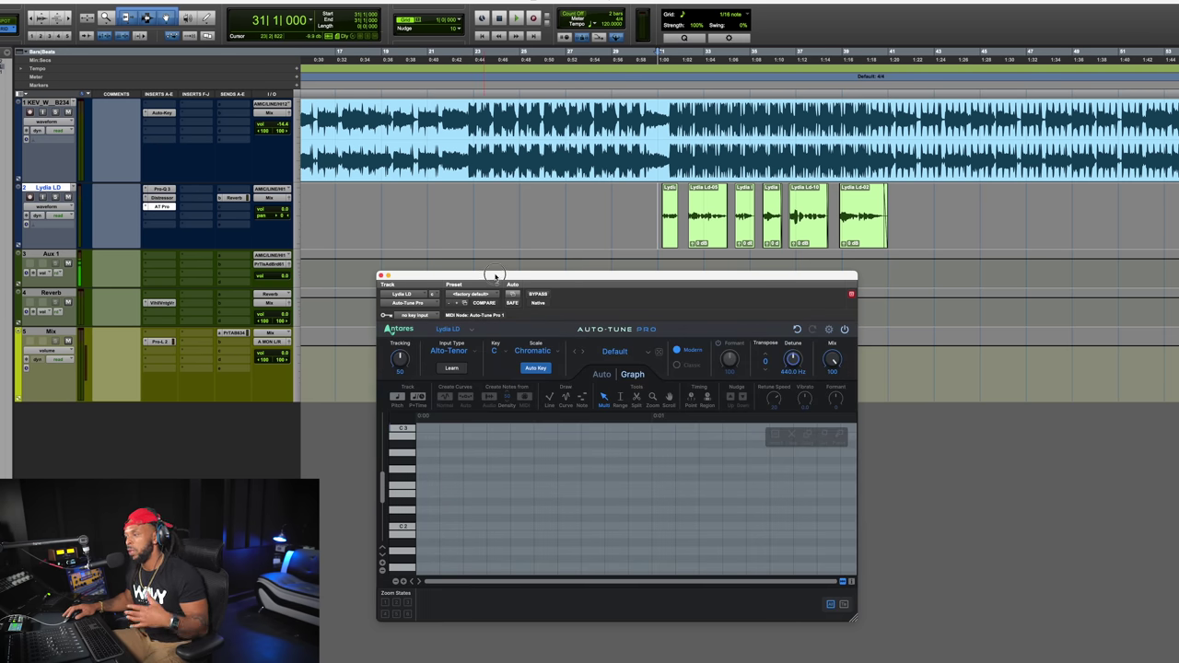
drag(495, 277, 493, 274)
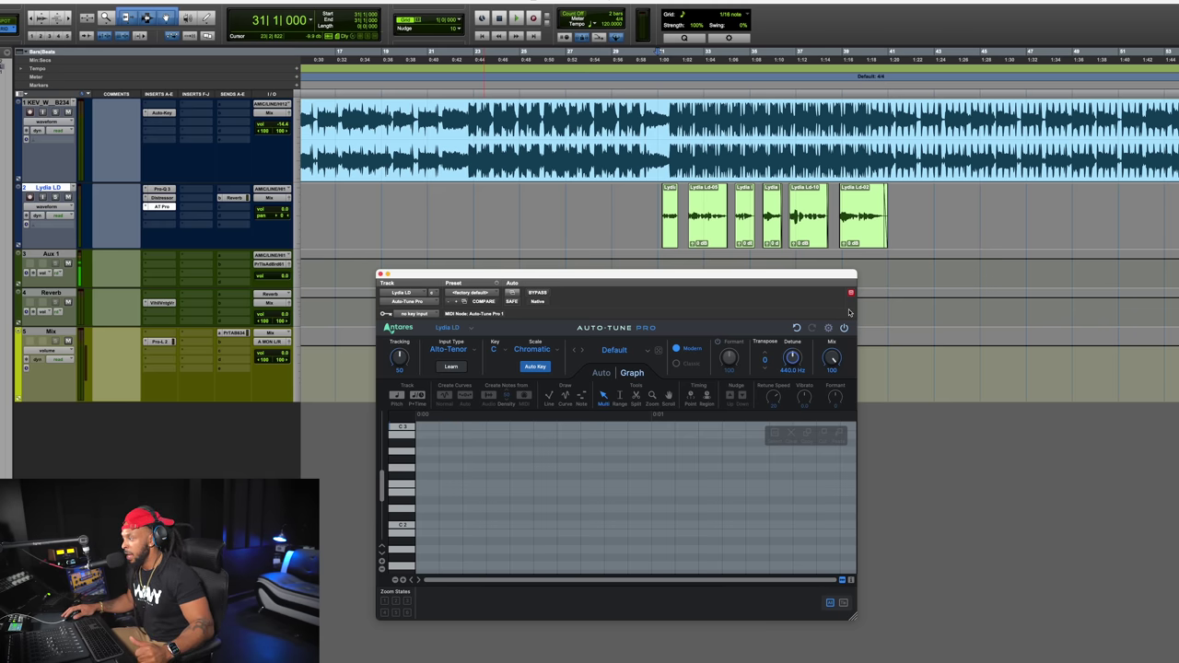
click(829, 329)
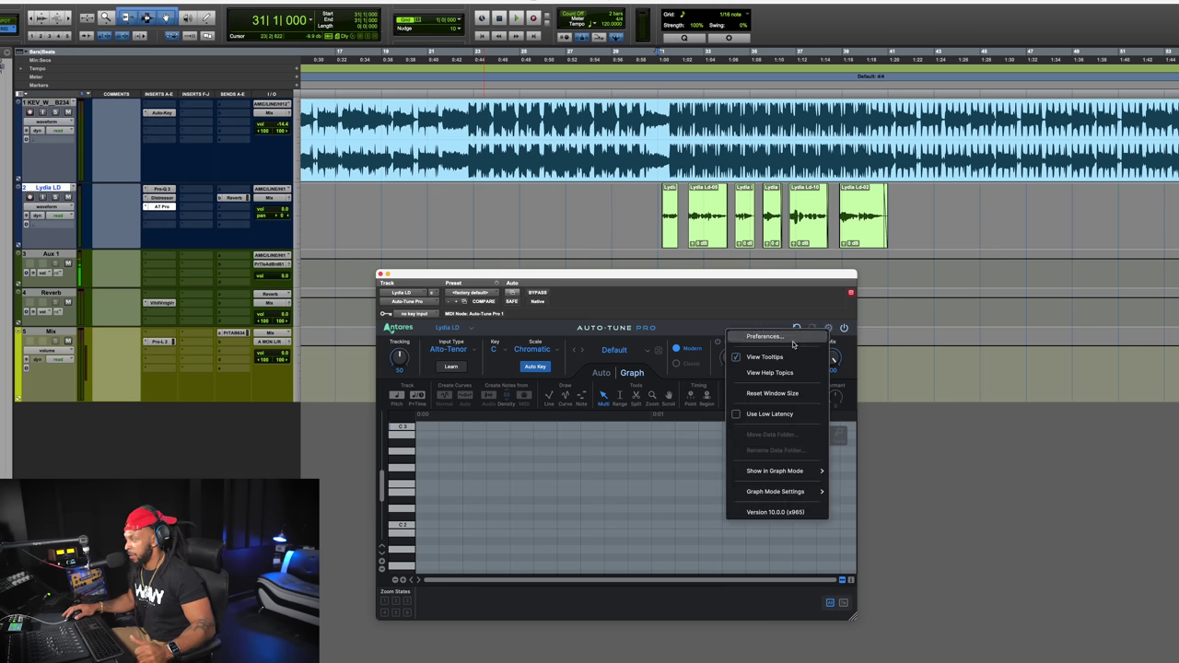
click(785, 337)
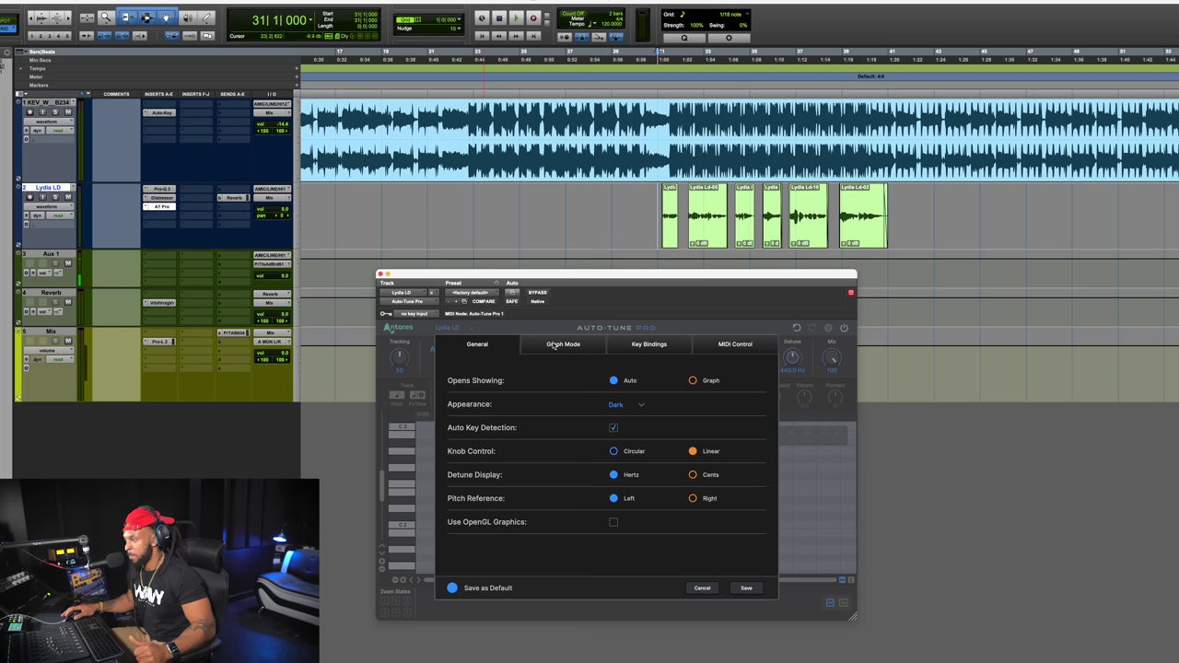
click(617, 405)
click(621, 424)
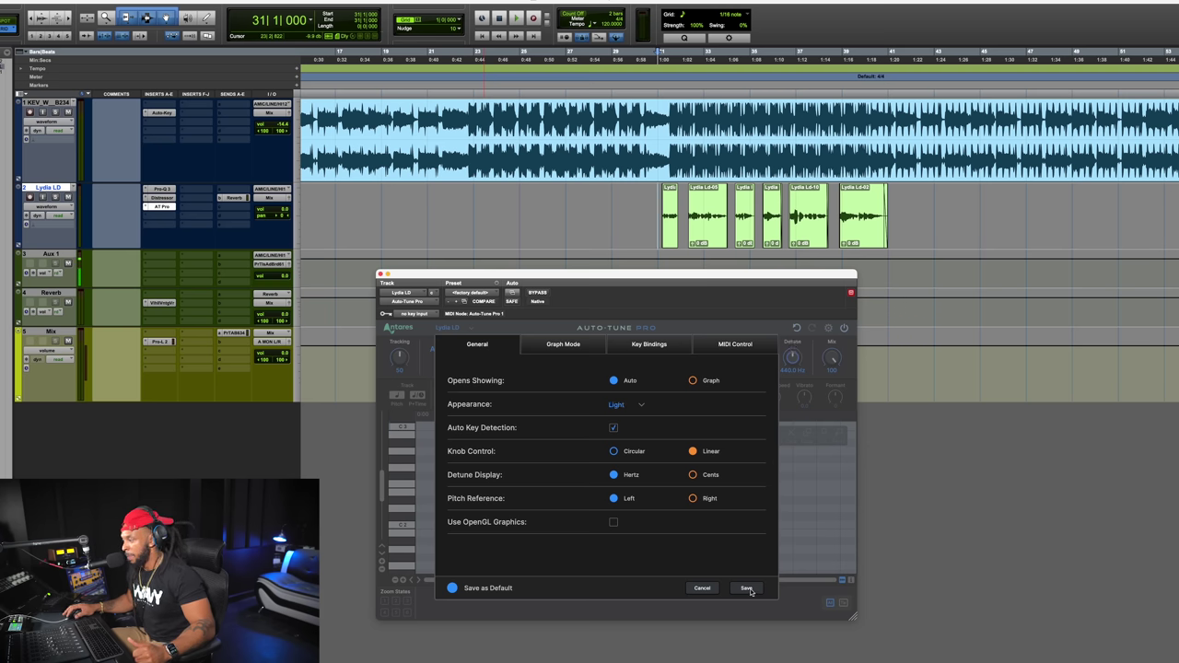
click(746, 588)
- Place the plug-in window below the lead vocal clips and track the vocal's pitch into the graph
drag(703, 276, 631, 166)
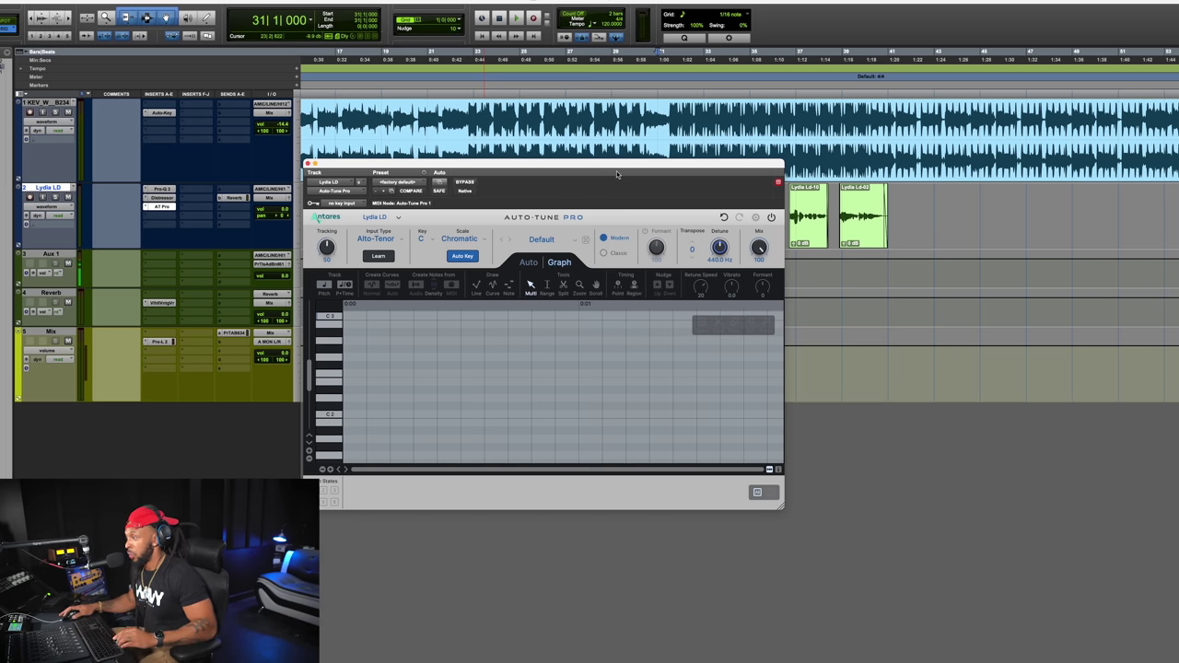
drag(618, 164, 638, 284)
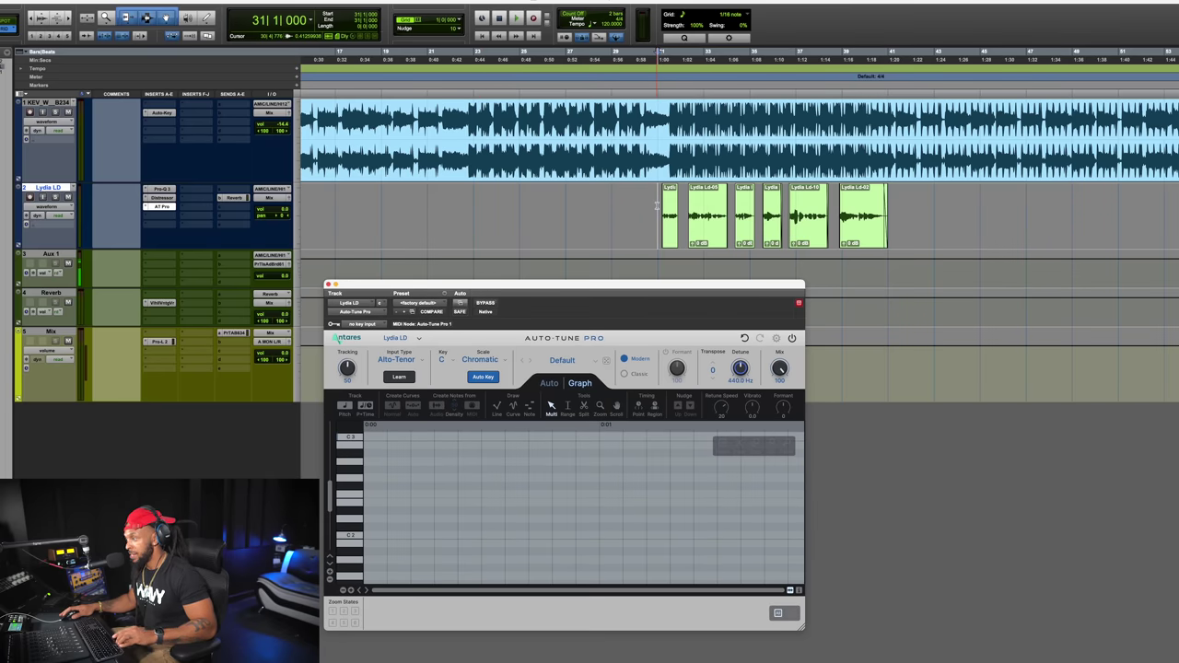
click(344, 407)
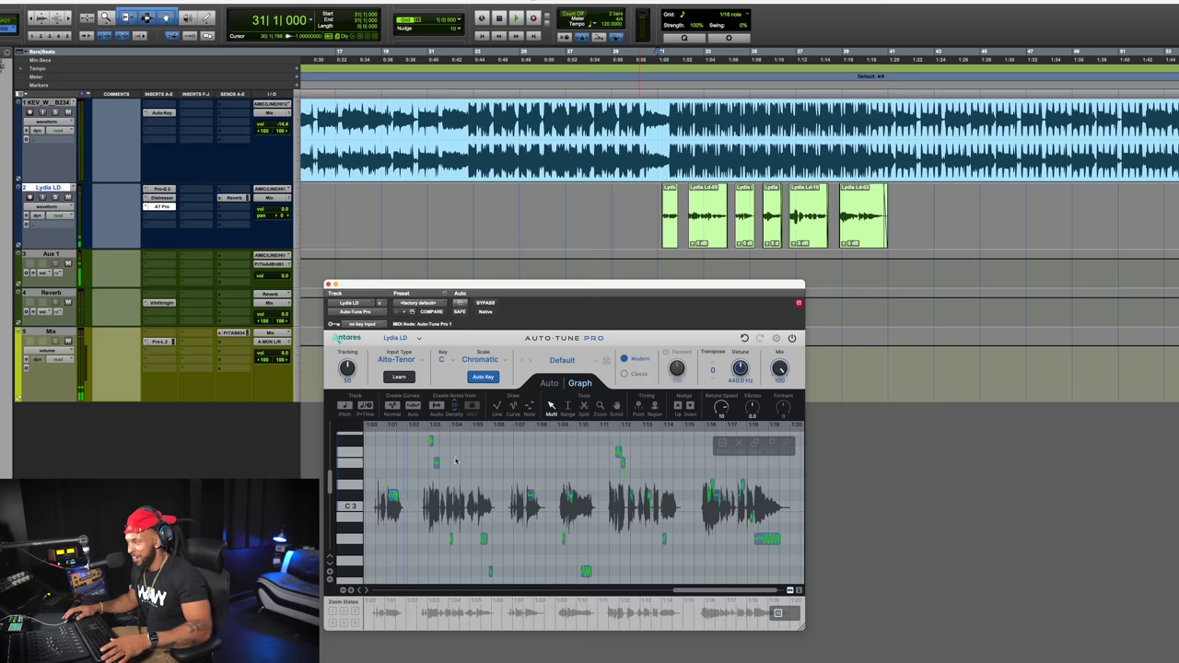
- Play the opening of the lead vocal from bar 31 and follow it against the tracked notes in the graph
click(660, 196)
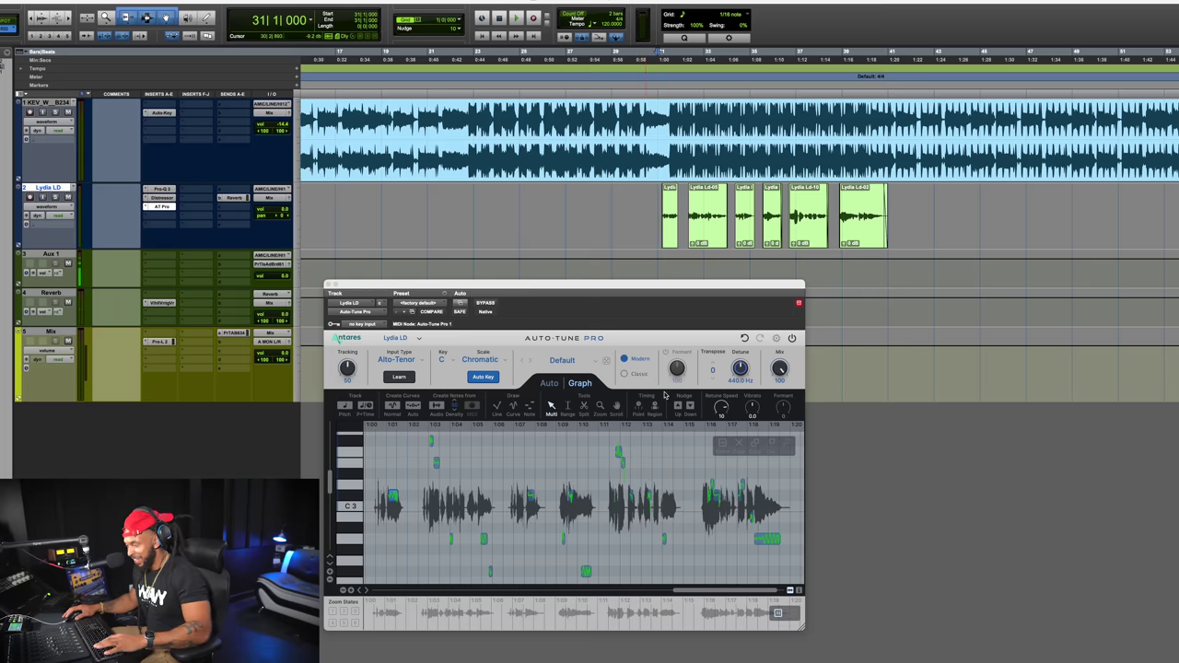
key(t)
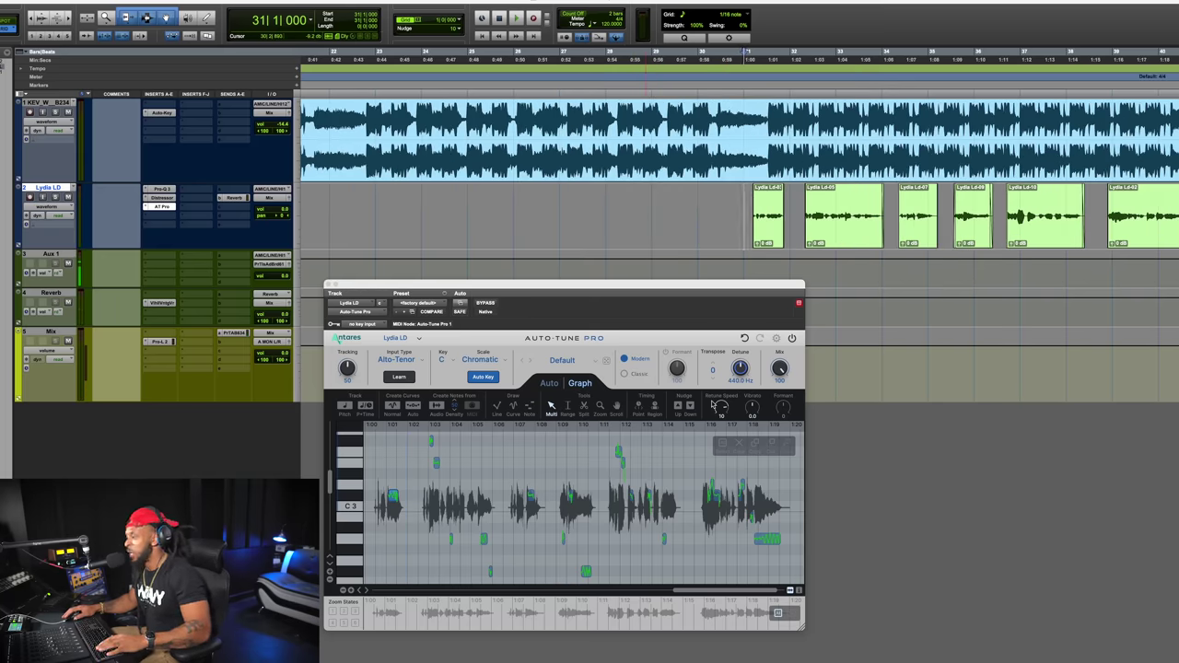
drag(638, 286, 614, 273)
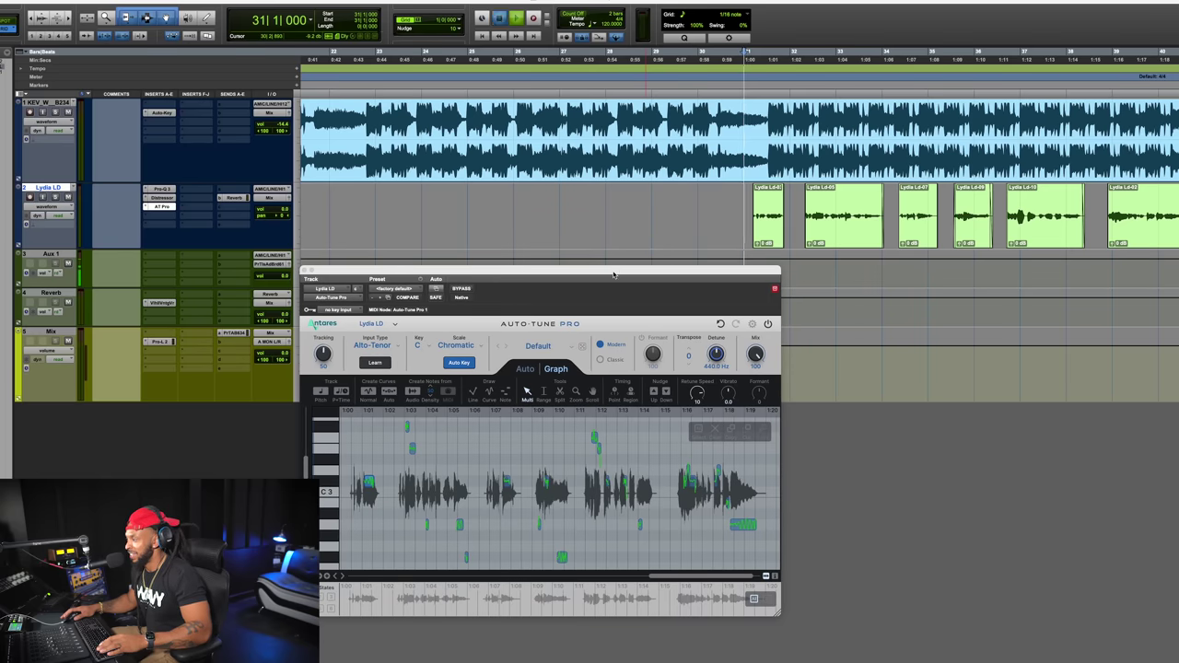
key(space)
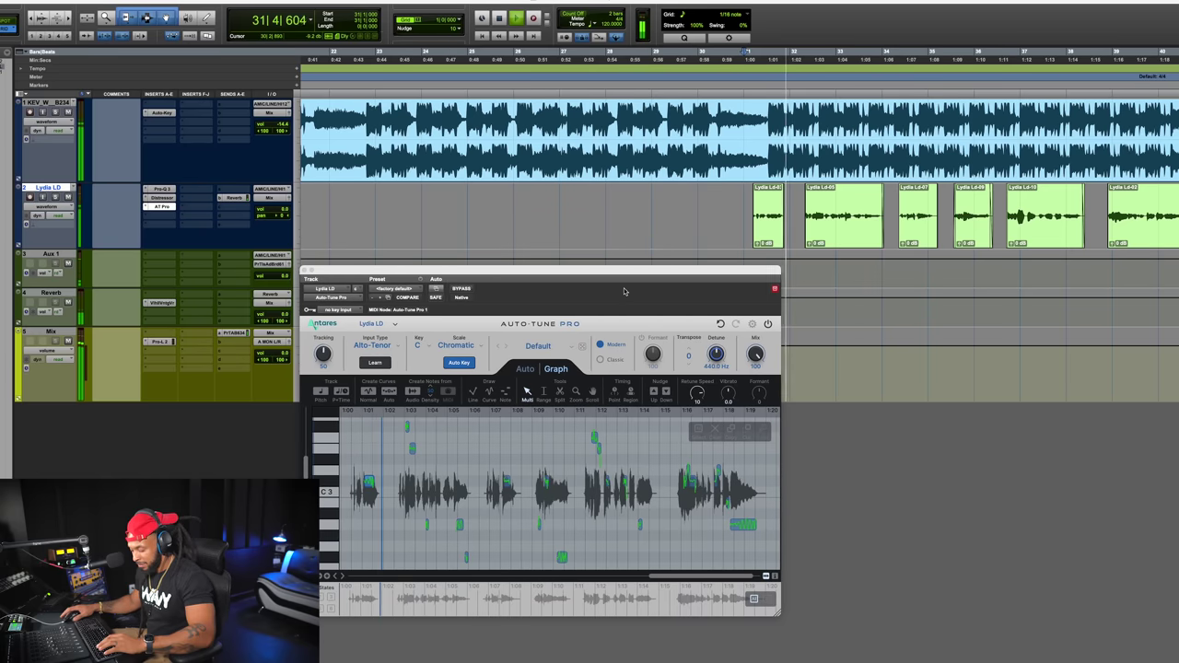
key(space)
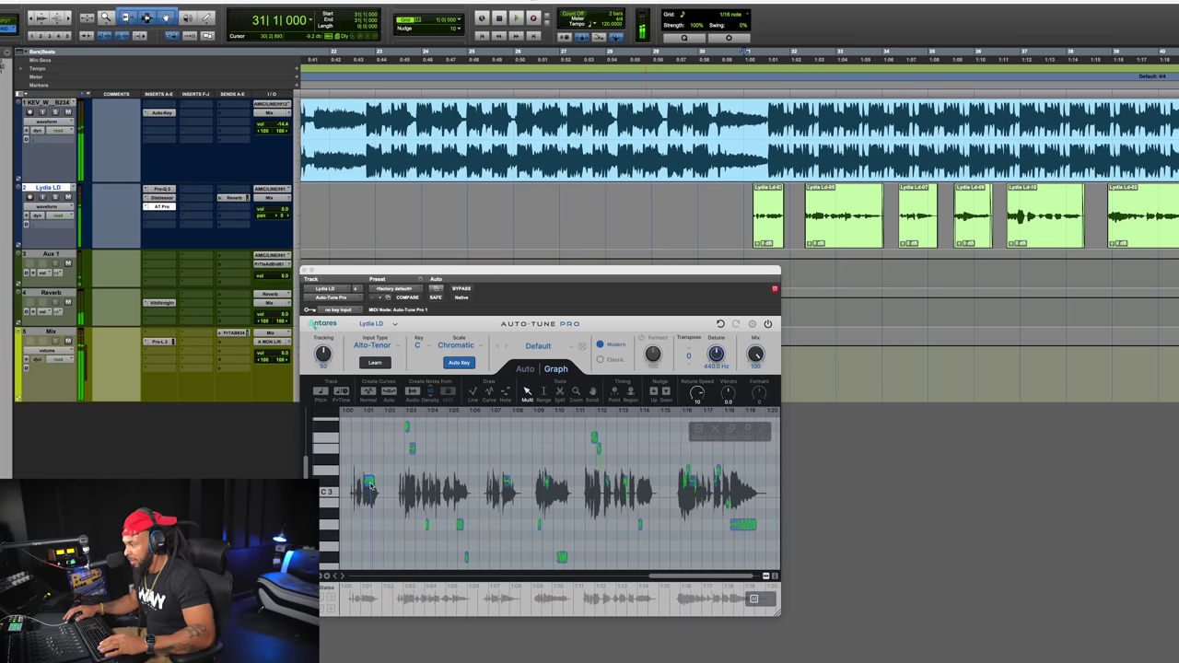
key(space)
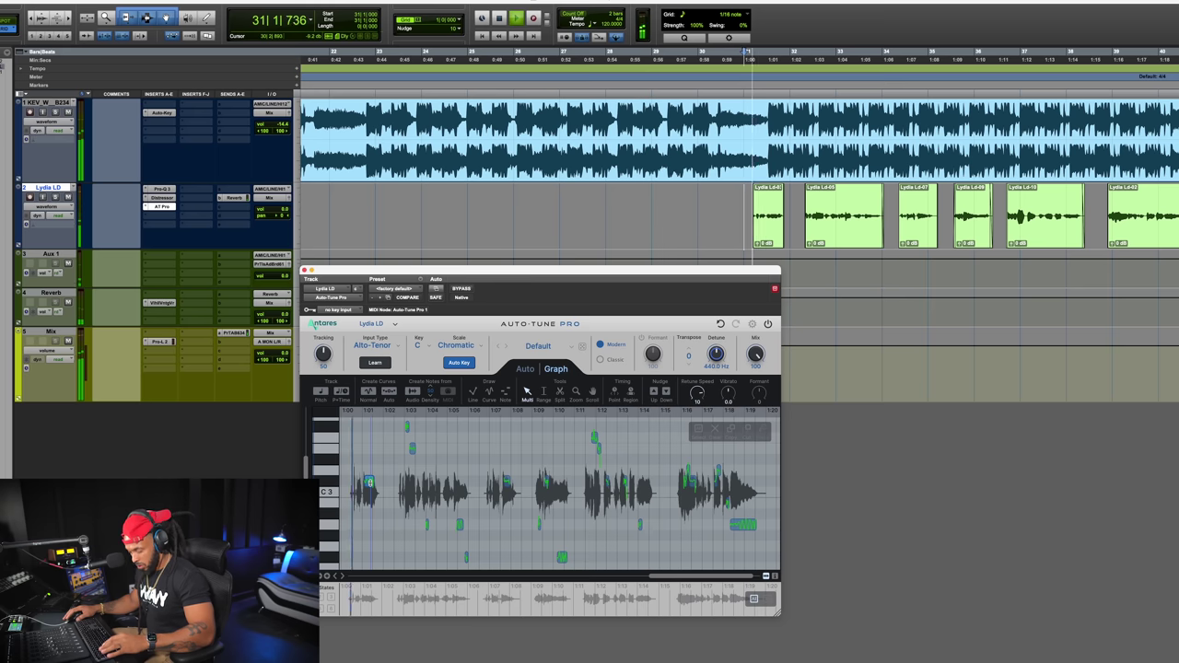
key(space)
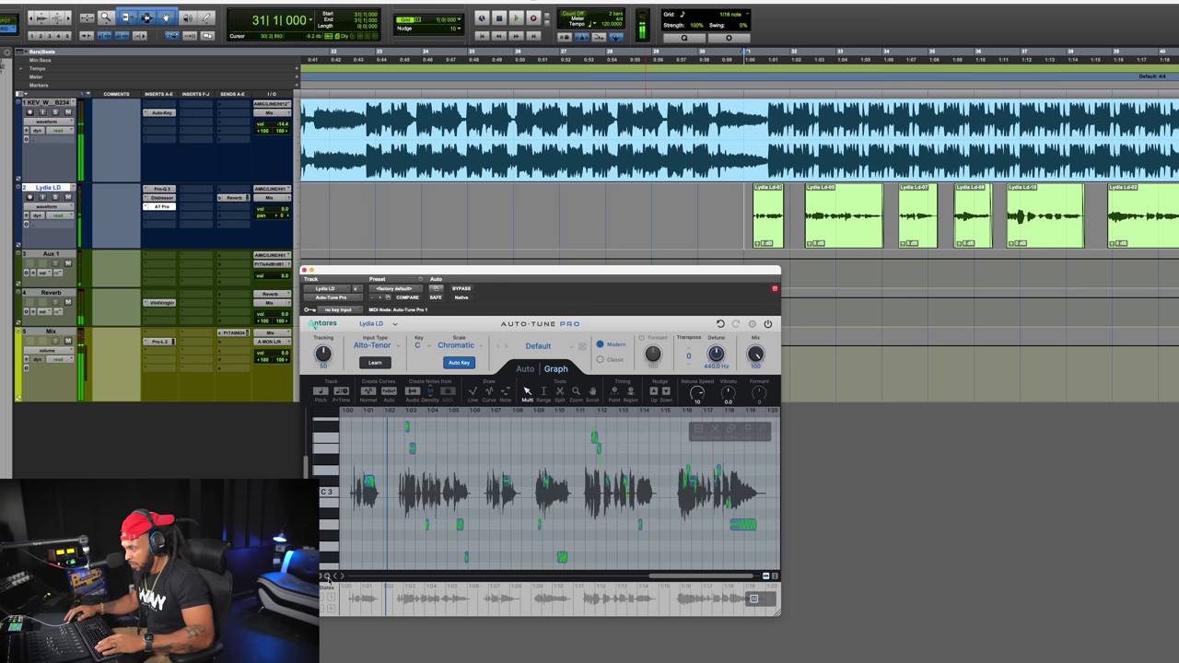
- Zoom the pitch graph in on the first vocal phrase and audition its correction note
click(327, 575)
click(327, 575)
scroll(670, 461, left, 5)
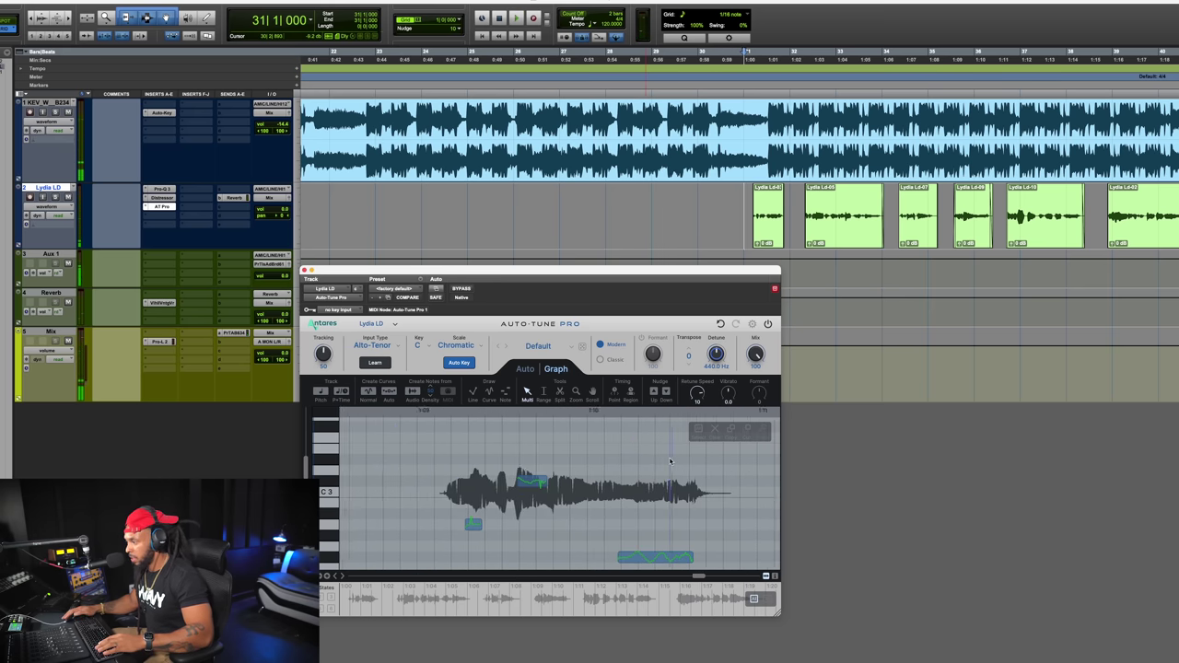
scroll(670, 461, left, 10)
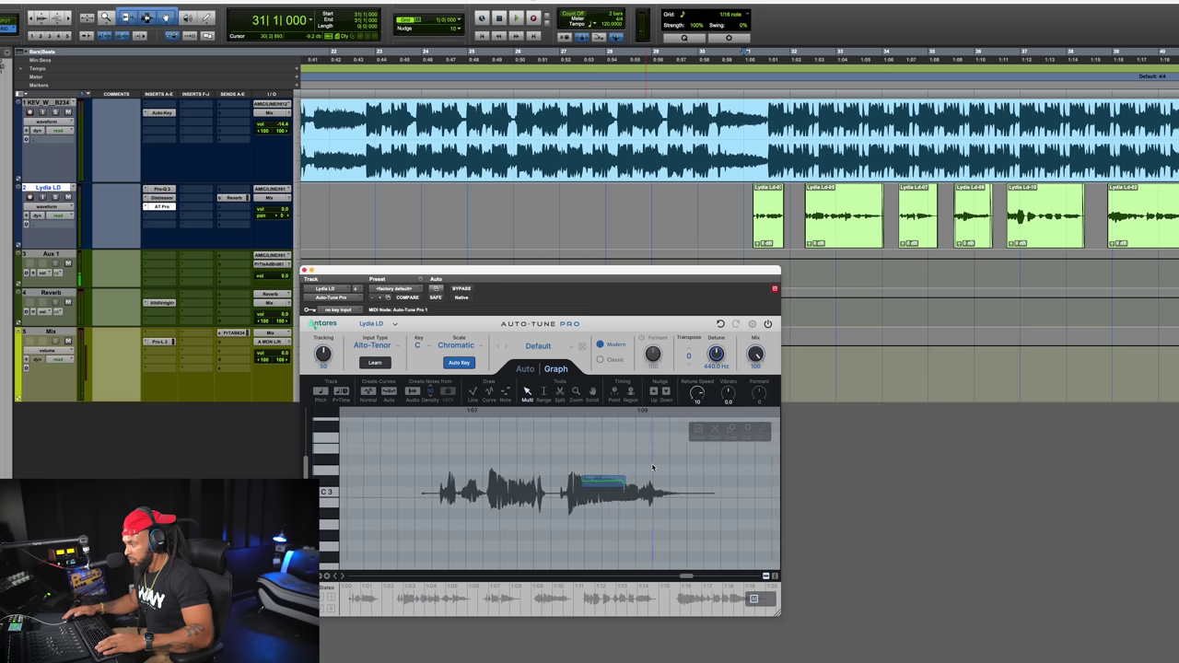
key(space)
scroll(515, 489, left, 3)
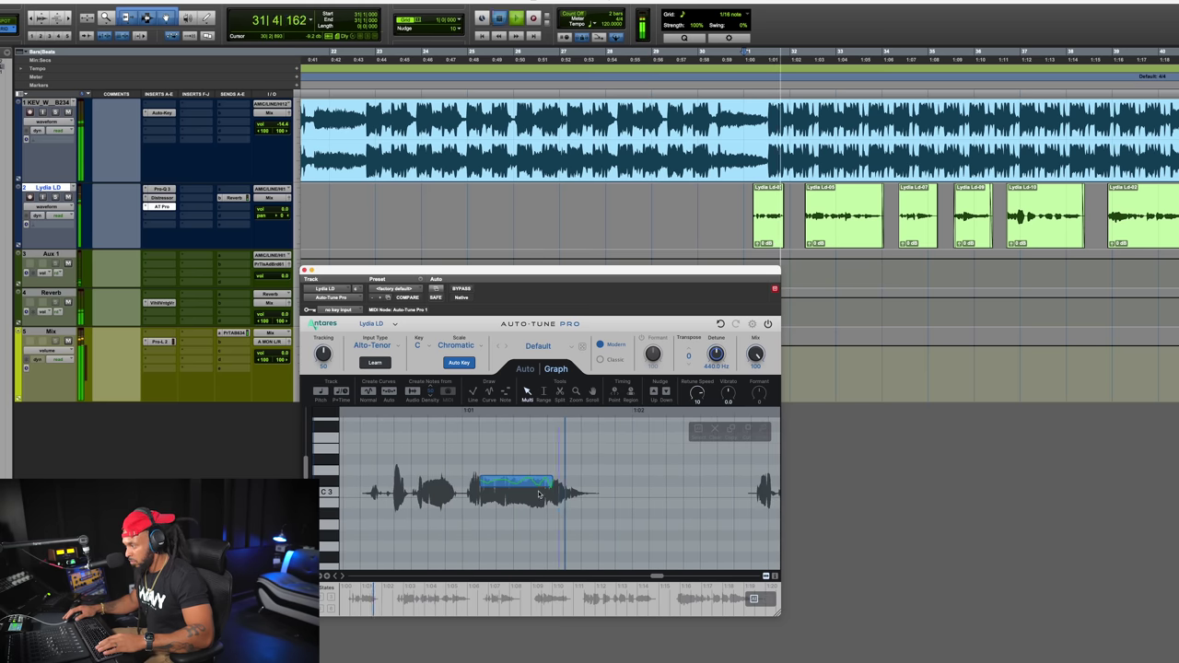
key(space)
key(space)
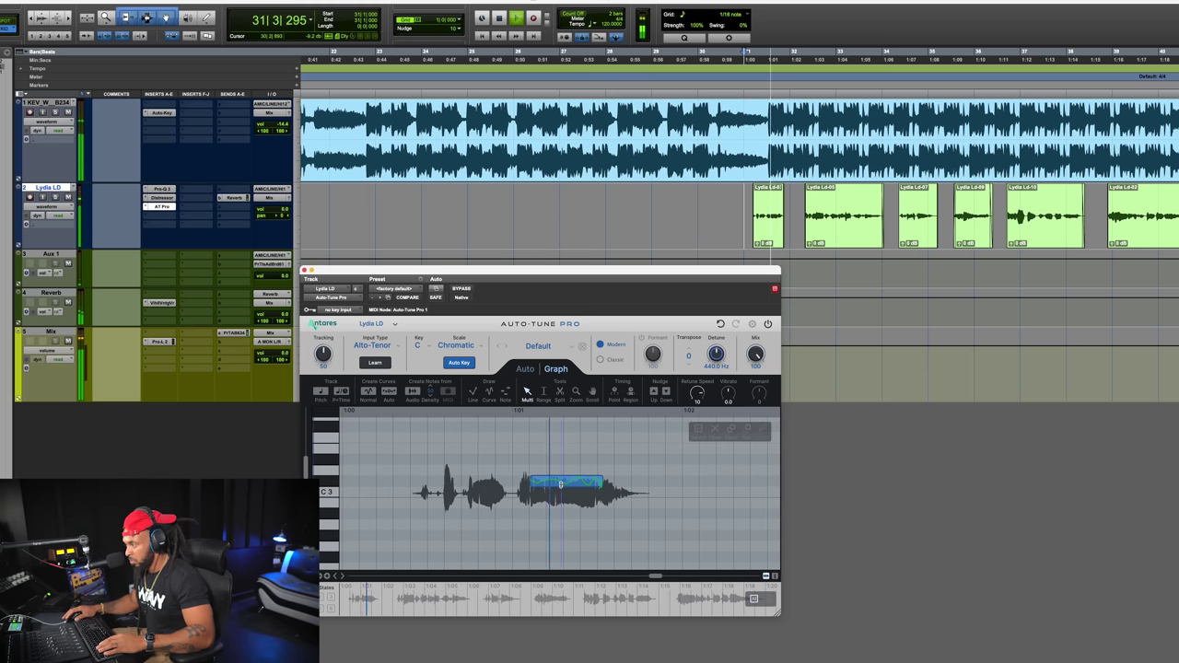
- Set the first phrase's correction note to a Retune Speed of 24 and a Vibrato of 6.3, auditioning the changes
key(space)
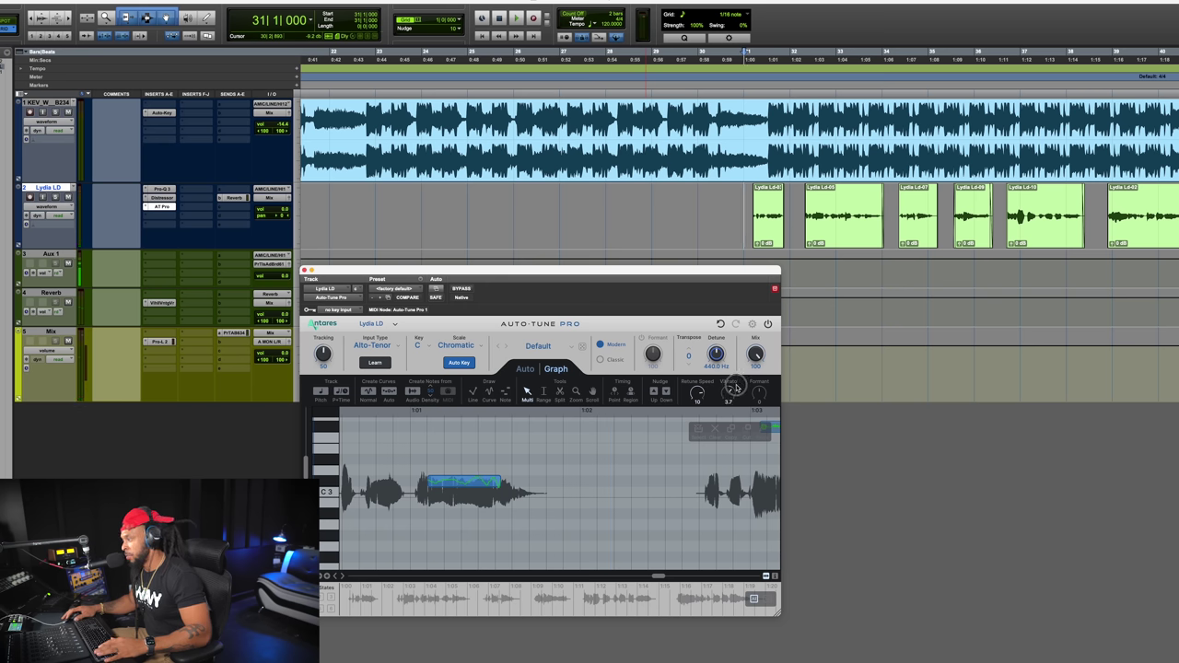
key(space)
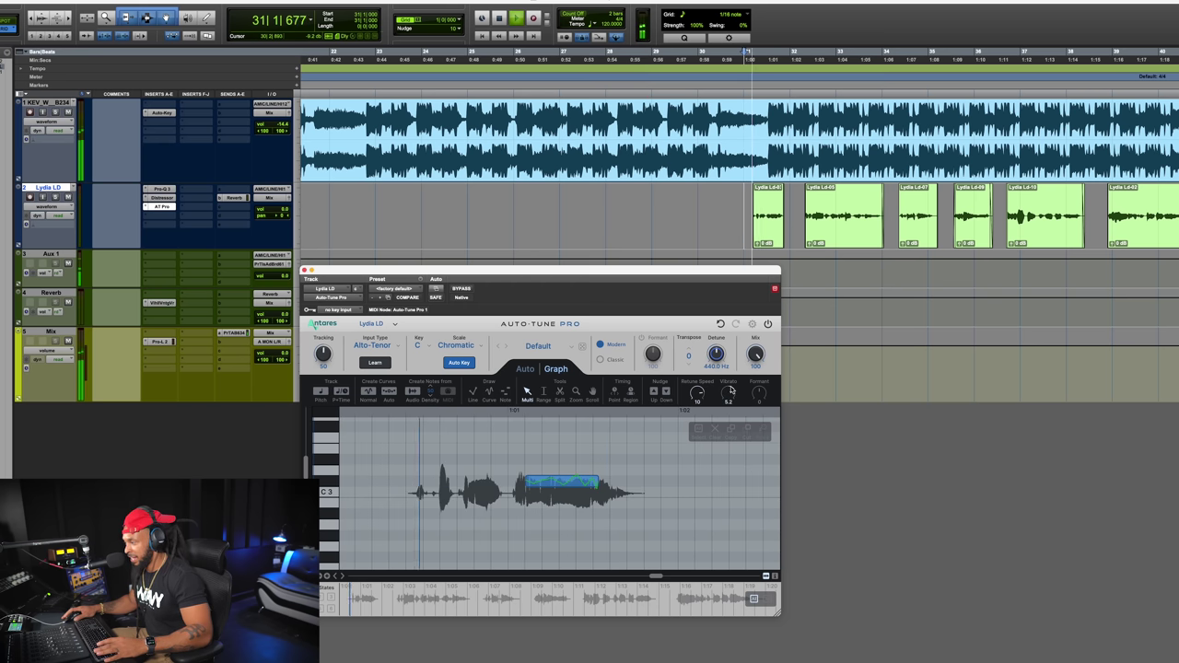
key(space)
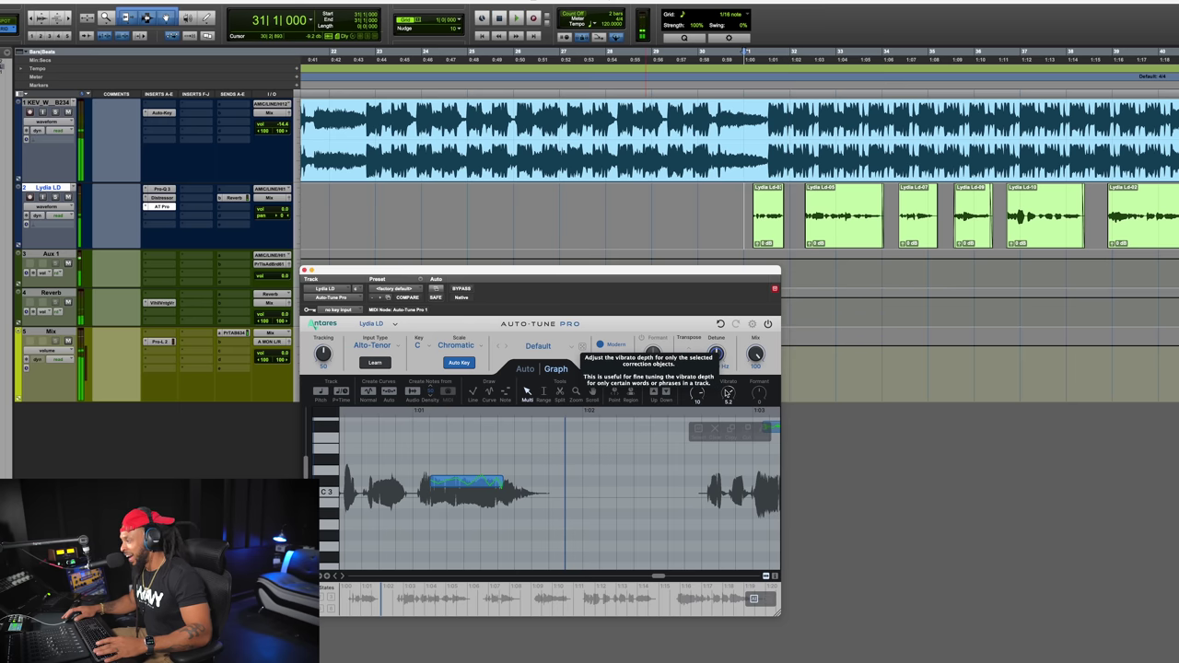
drag(727, 394, 727, 392)
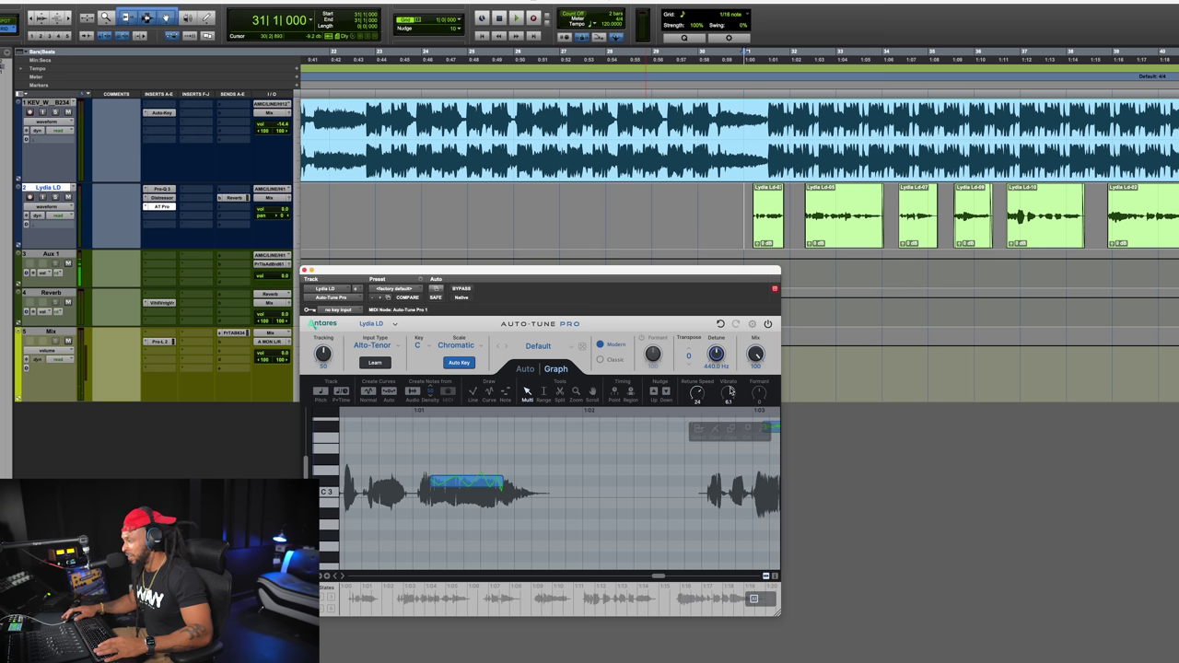
key(space)
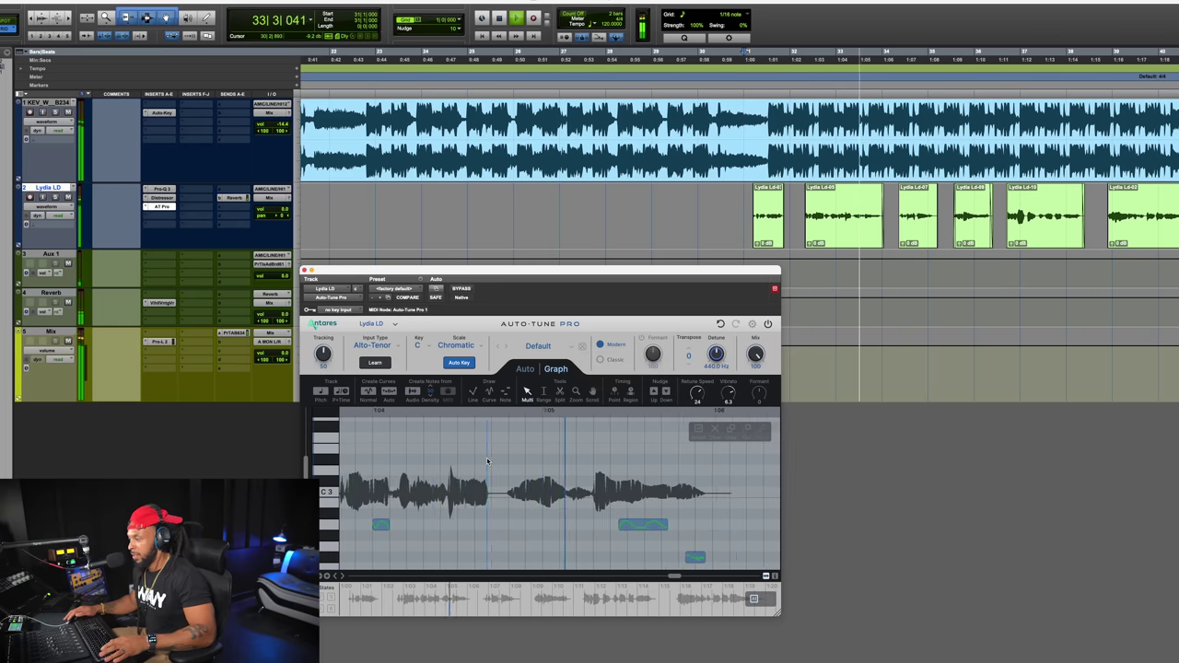
key(space)
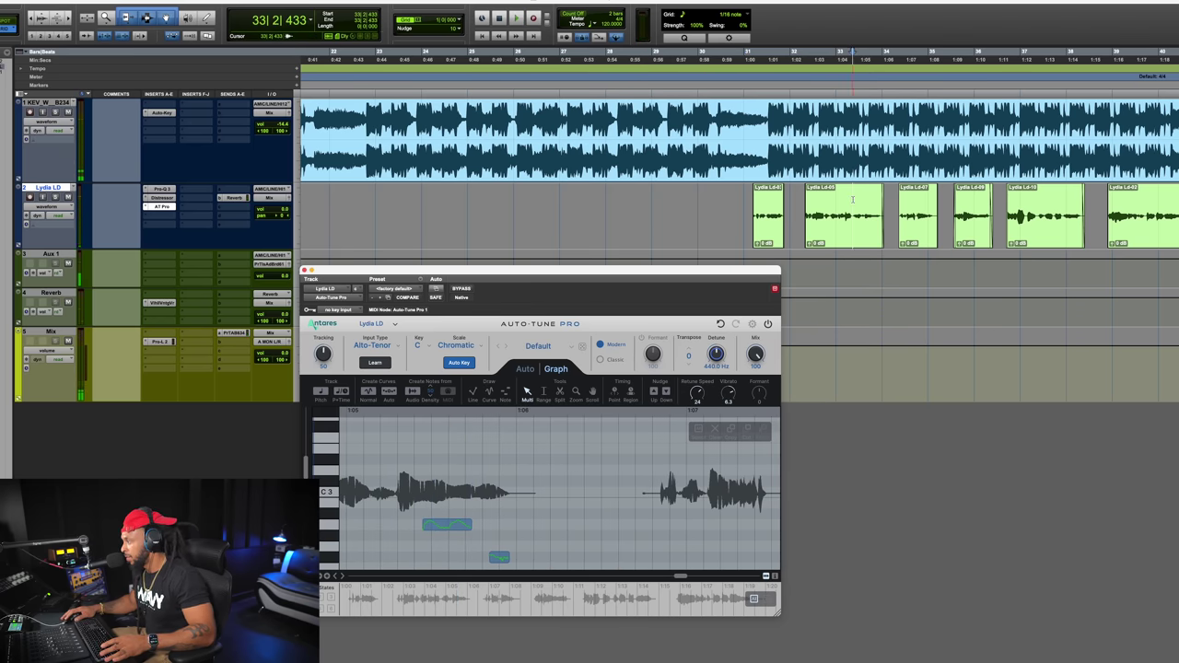
- Extend the starts of the second phrase's last two correction notes earlier in time and audition the phrase from bar 33
key(space)
key(space)
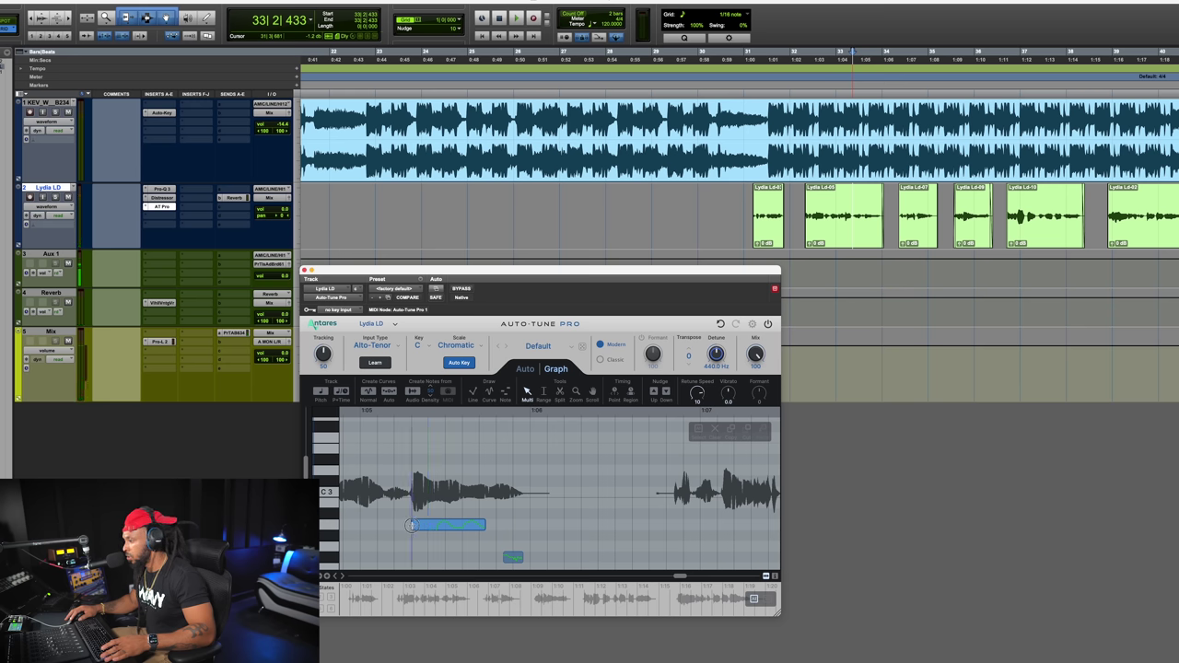
drag(412, 525, 418, 526)
key(space)
key(space)
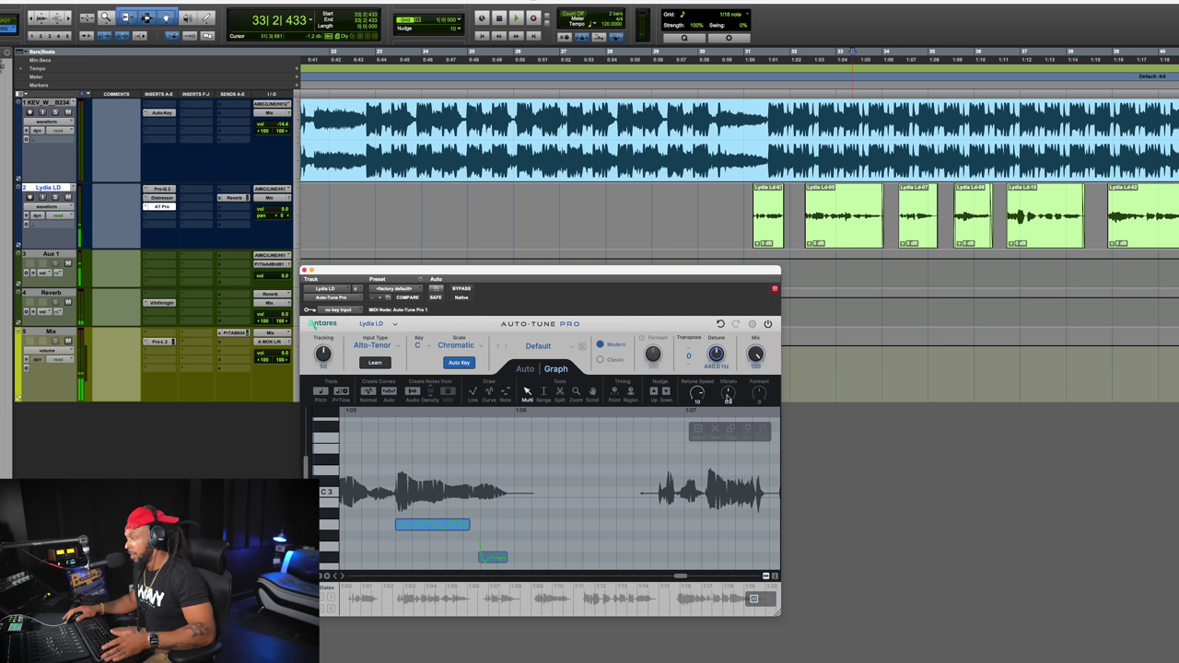
- Lower the Vibrato below zero and raise the Retune Speed for the second phrase's longer low note, auditioning the settings
key(space)
key(space)
key(space)
key(space)
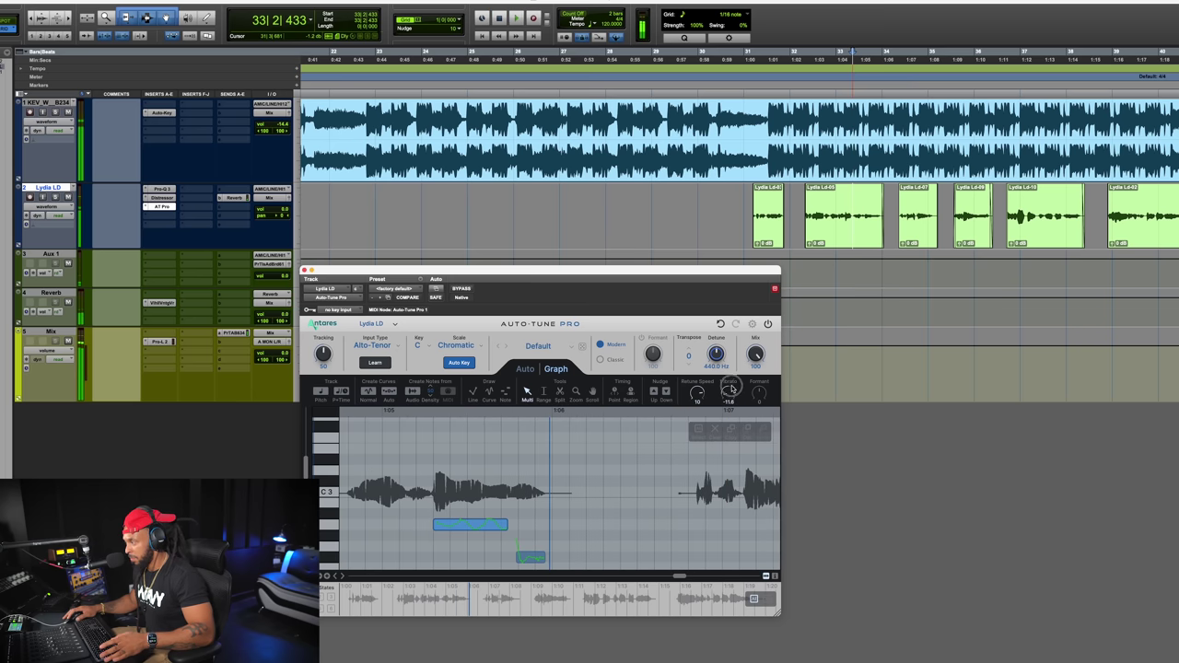
key(space)
key(space)
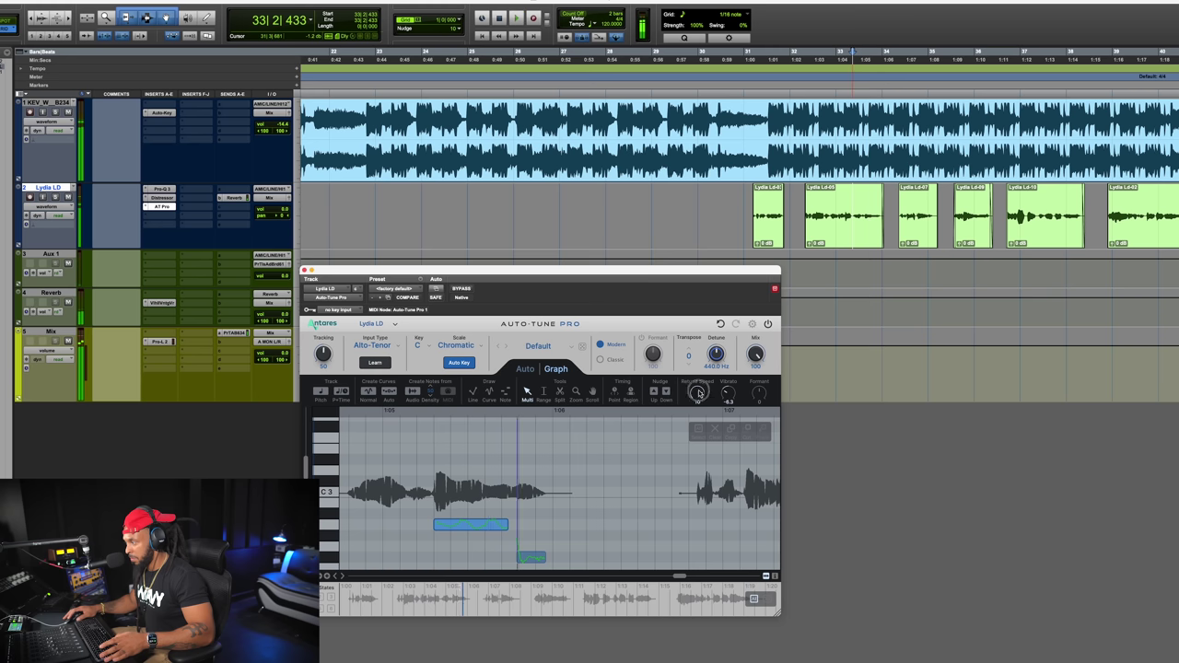
key(space)
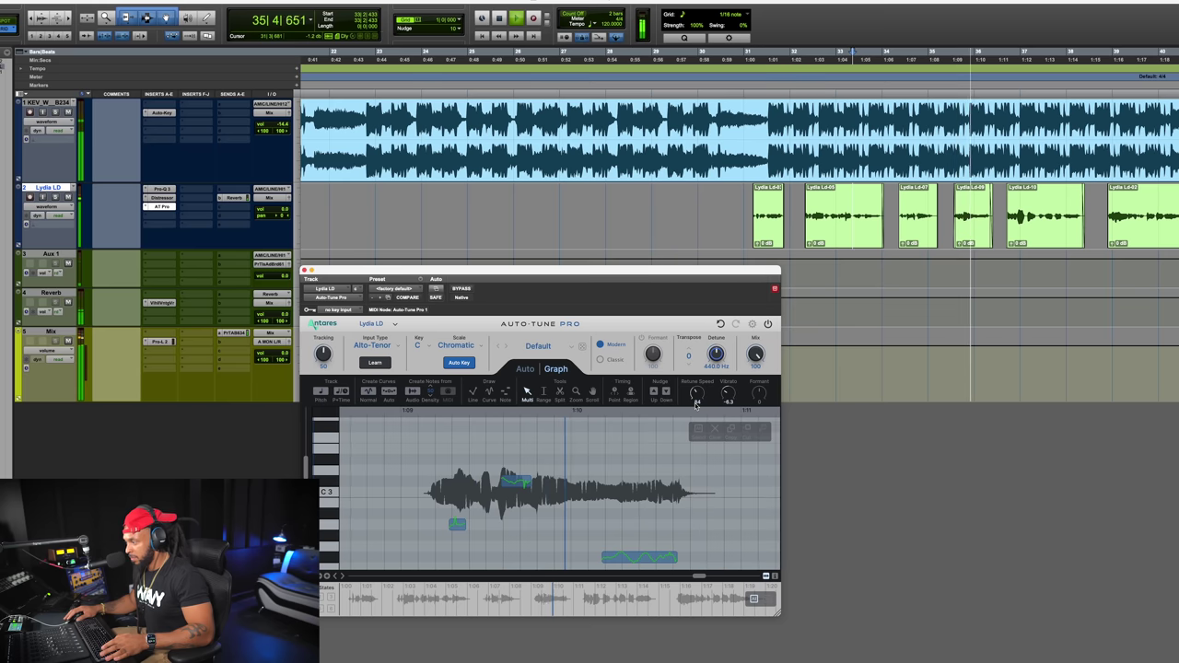
- Play the fourth lead vocal clip and try to lengthen its upper correction note across more of the held word
click(920, 237)
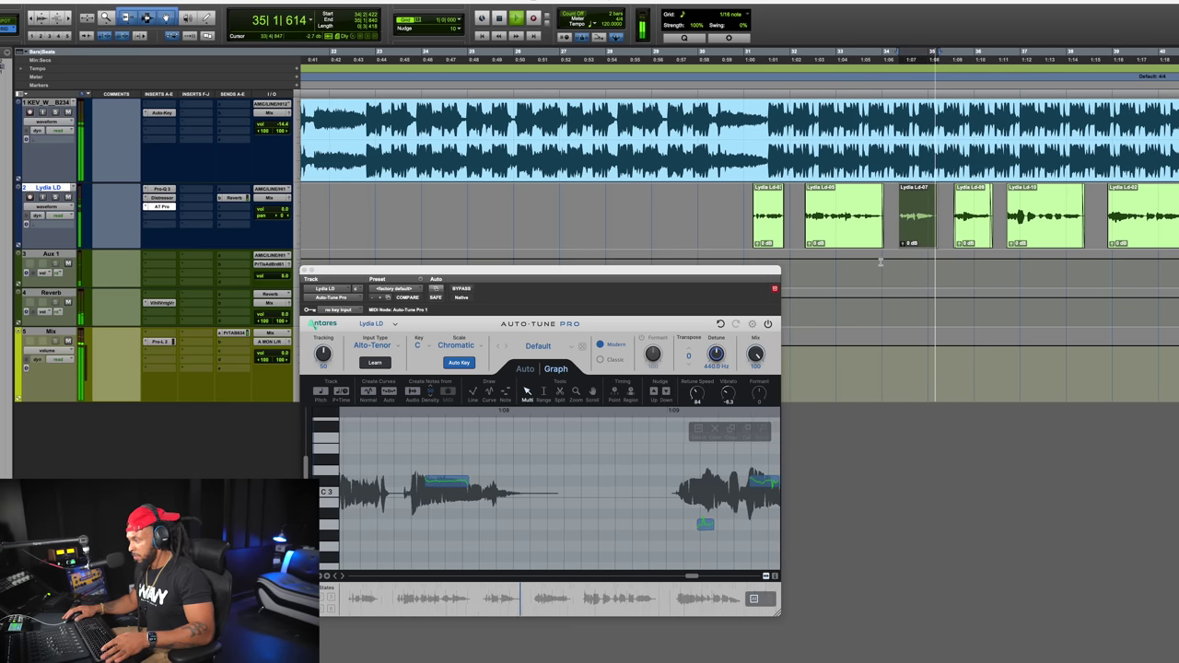
click(967, 241)
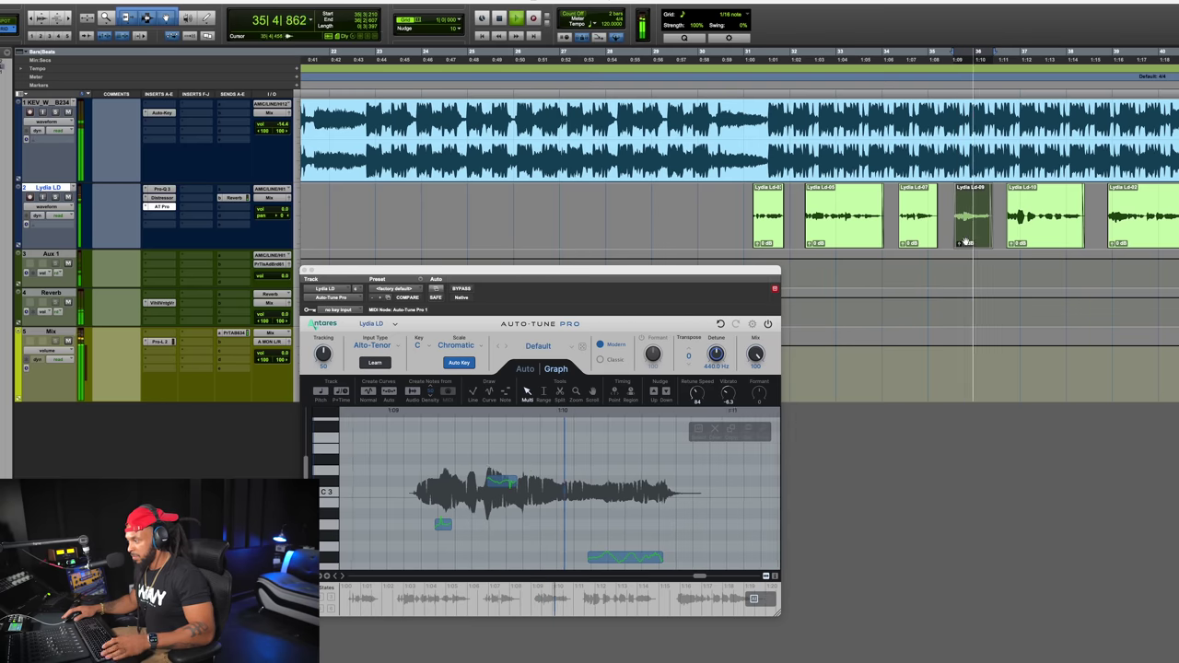
click(402, 481)
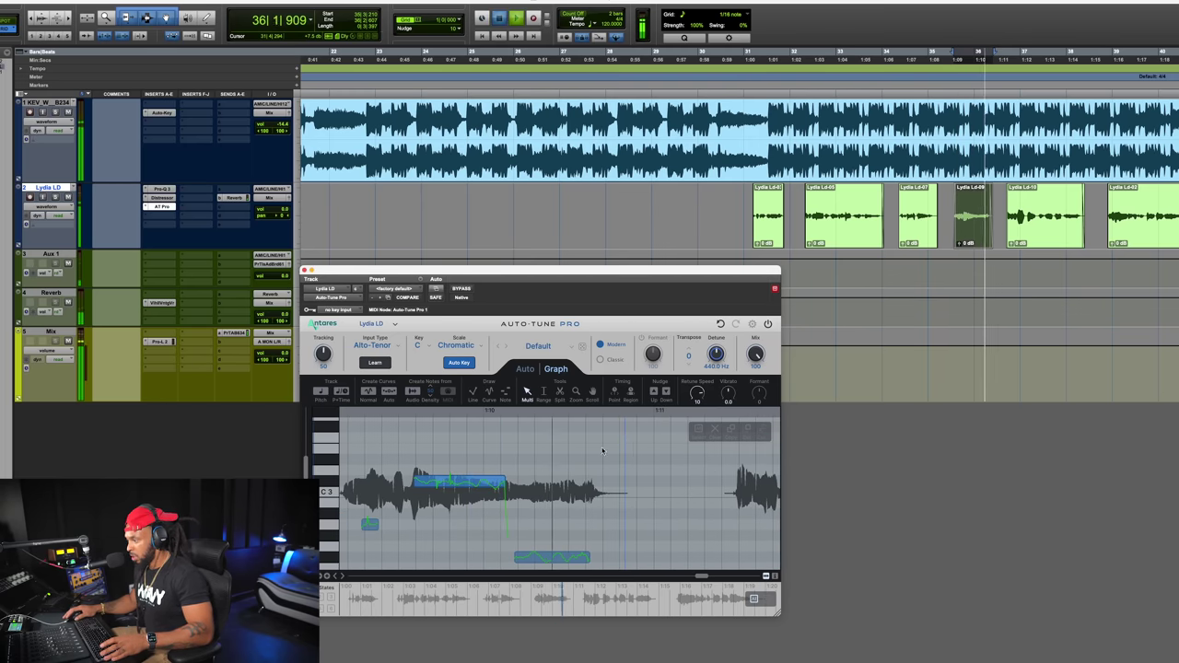
key(space)
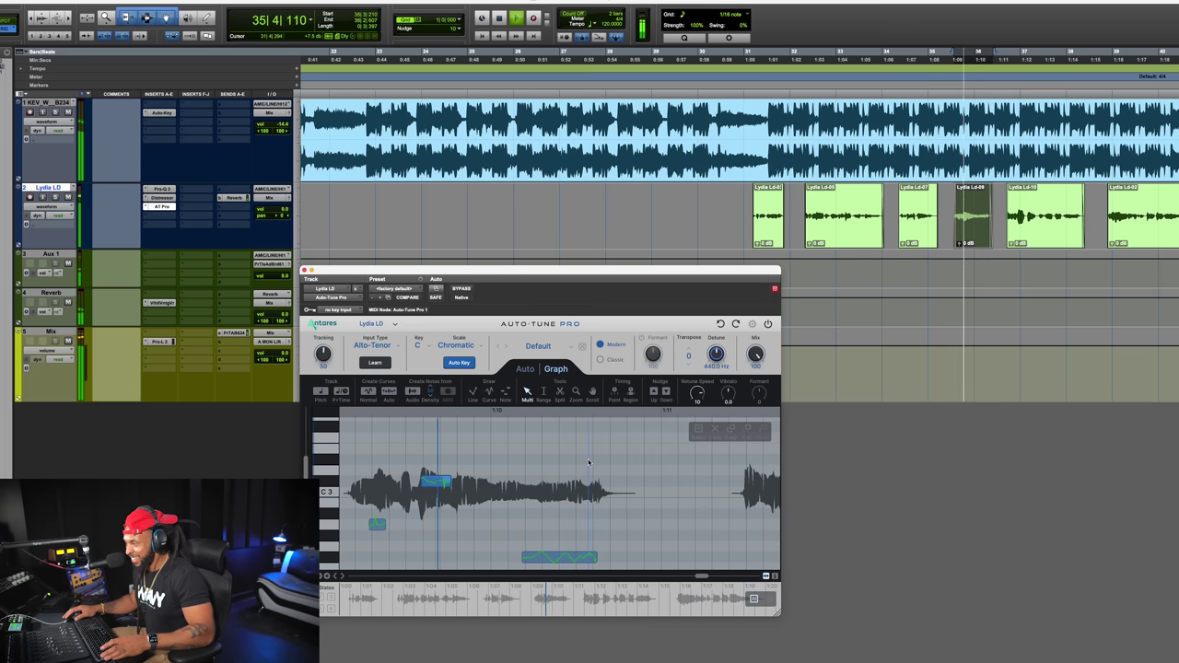
- Extend the start of the fourth clip's long low correction note slightly earlier in time
key(space)
click(523, 558)
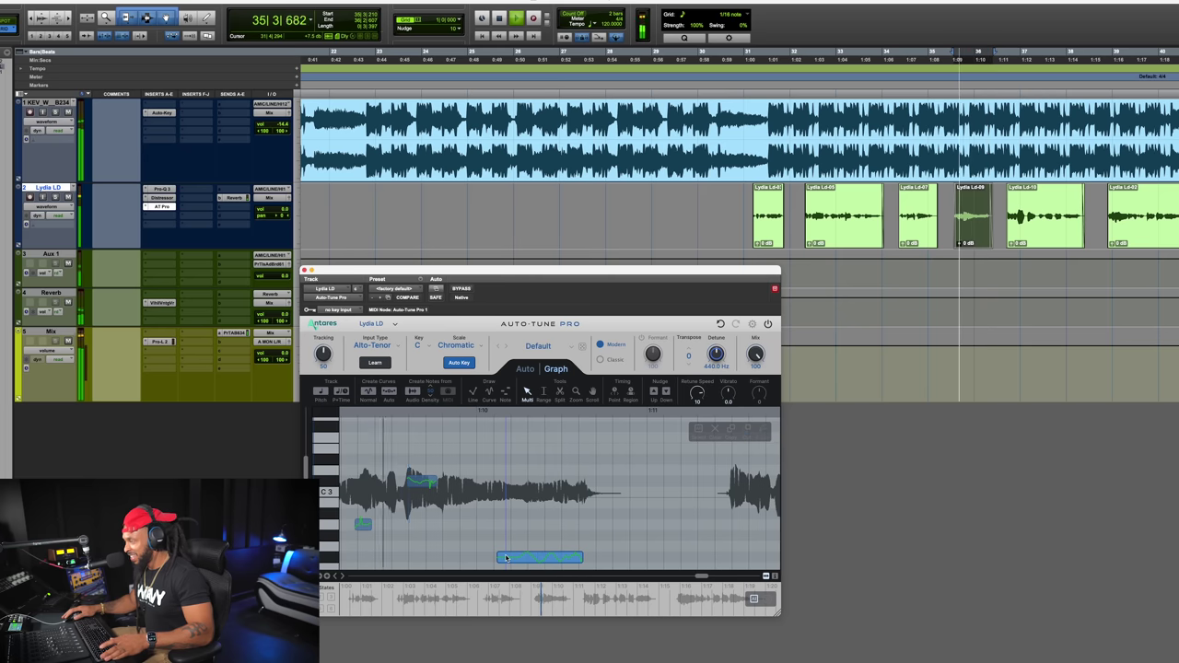
- Play the fifth lead vocal clip, lengthen its final low correction note across the held word, and audition it
click(1039, 241)
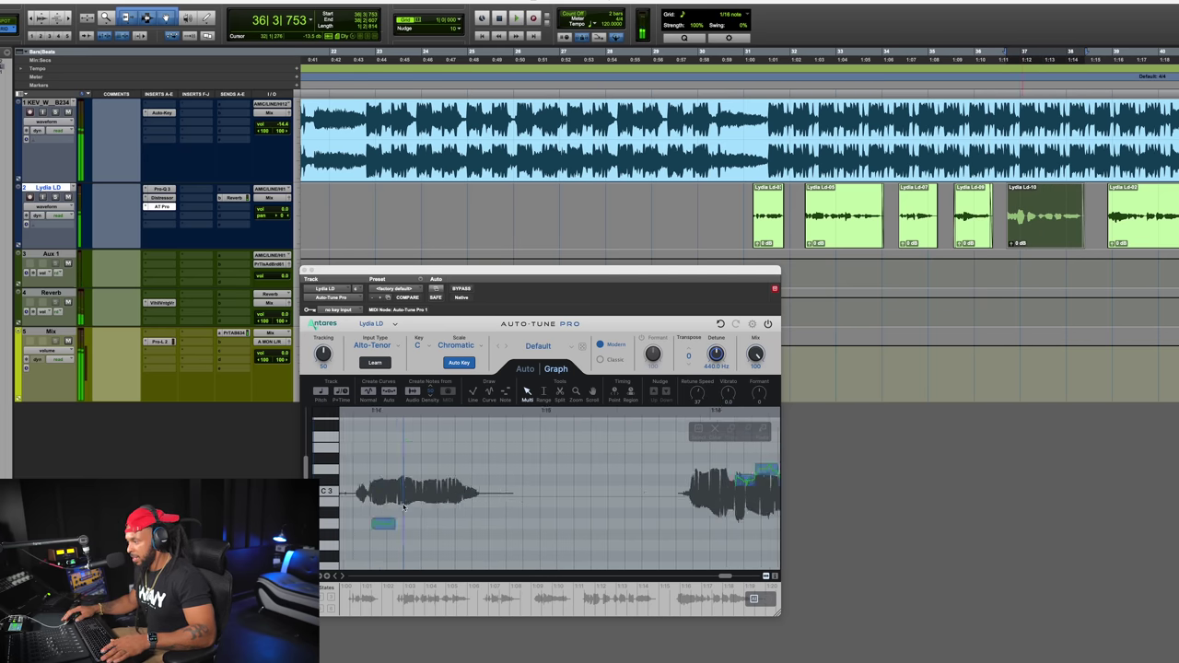
key(space)
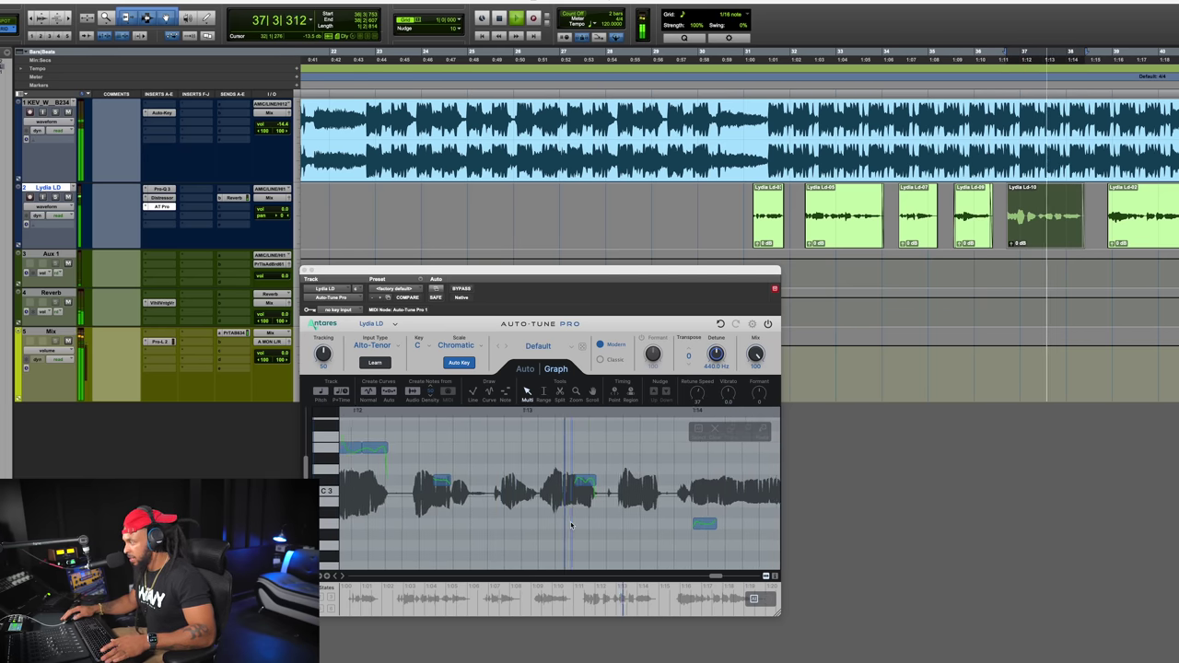
click(493, 524)
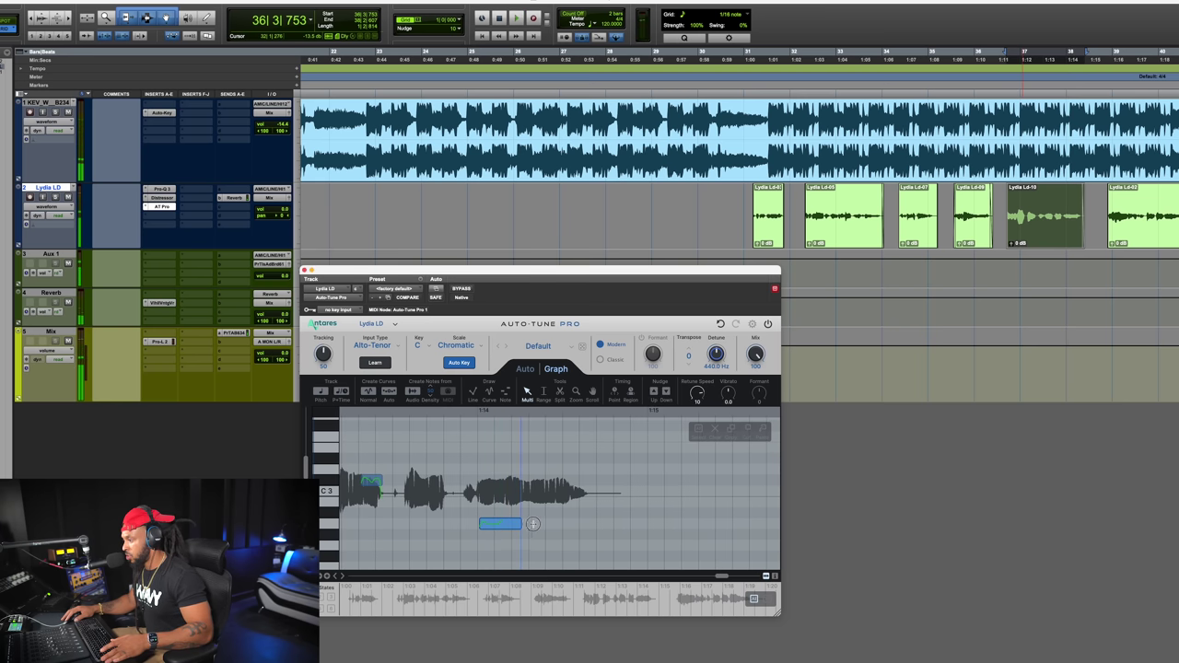
key(space)
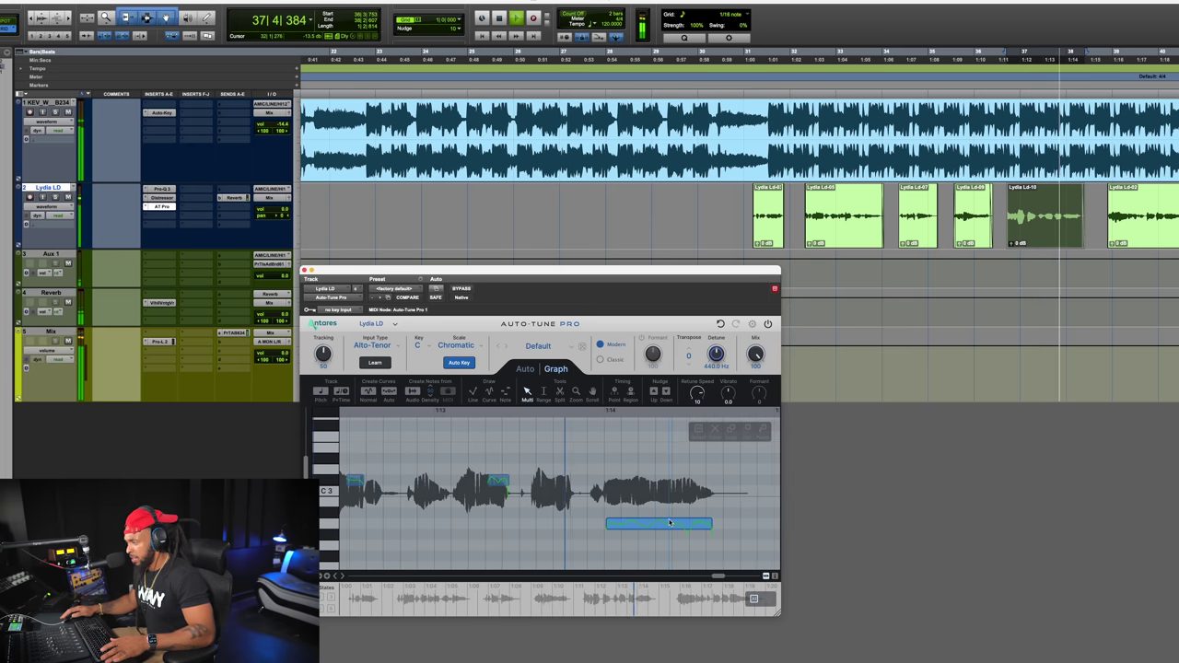
key(space)
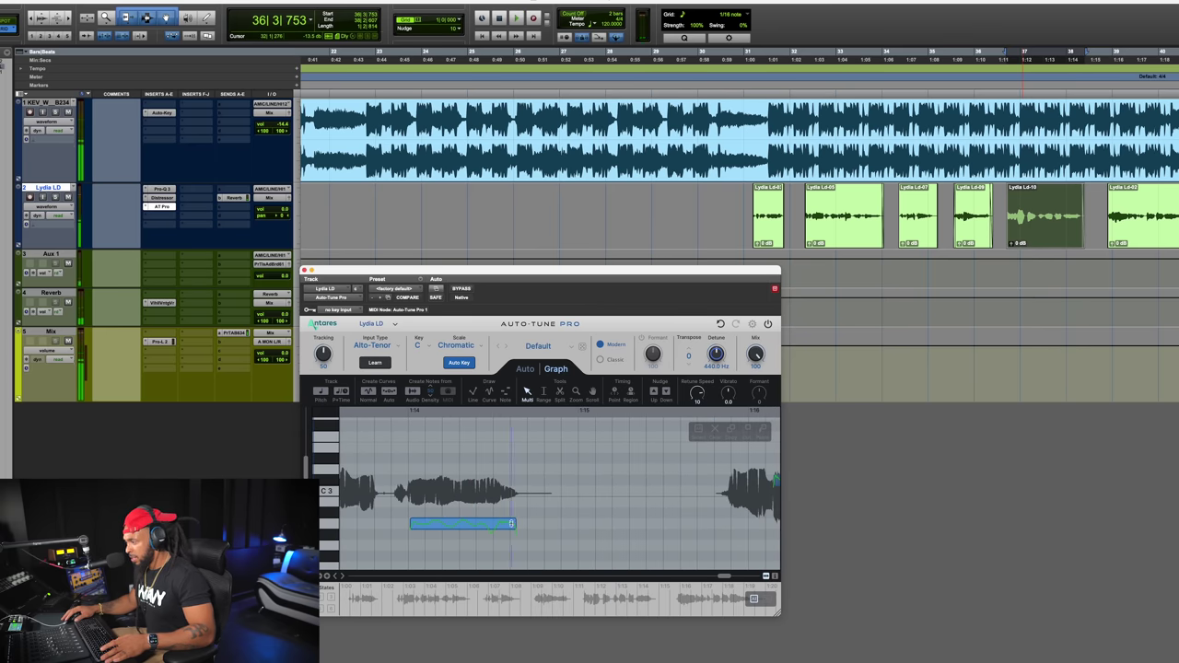
- Shorten the end of the fifth clip's final low note, raise its Vibrato to 6.5, and audition the phrase
key(space)
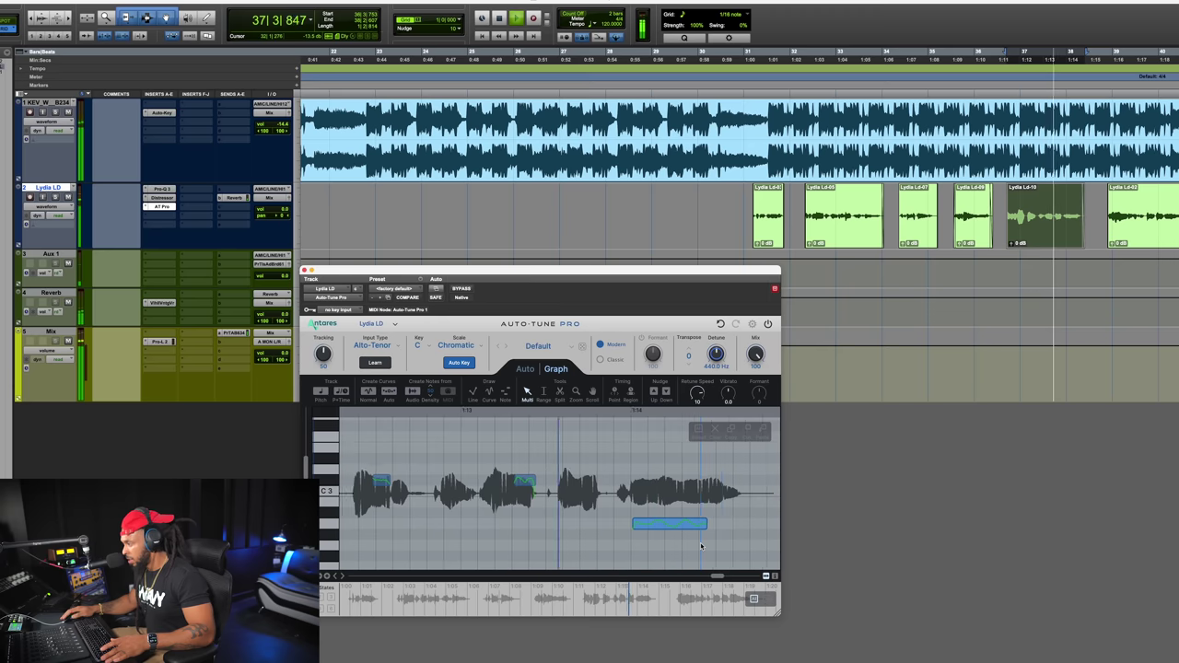
key(space)
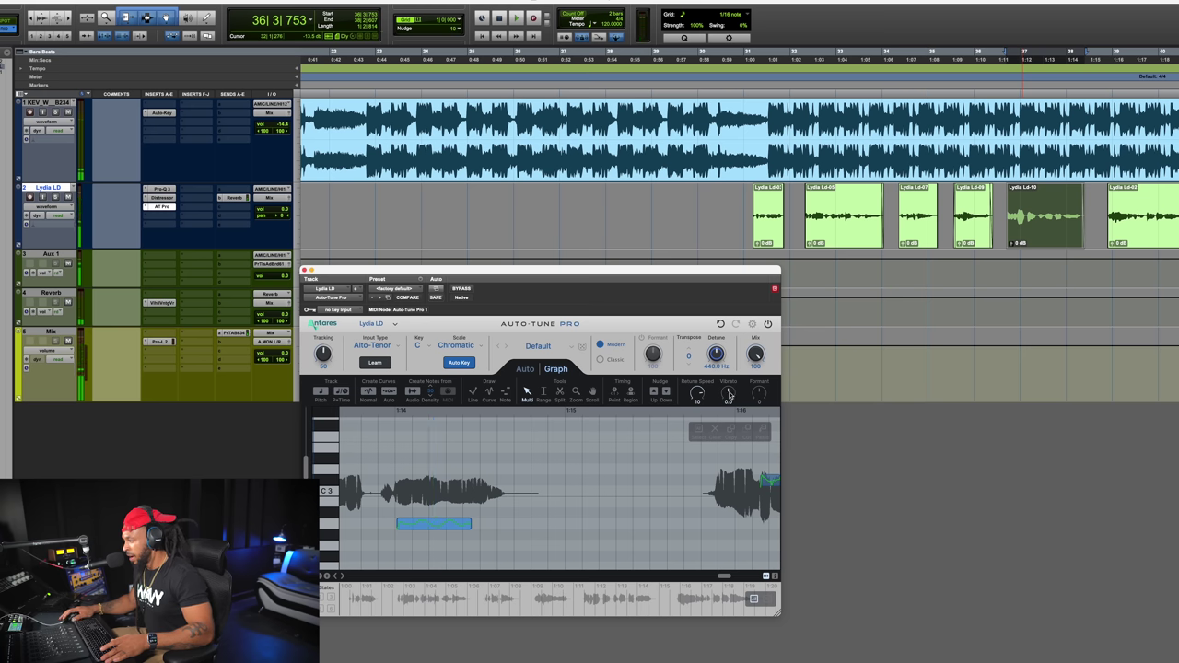
key(space)
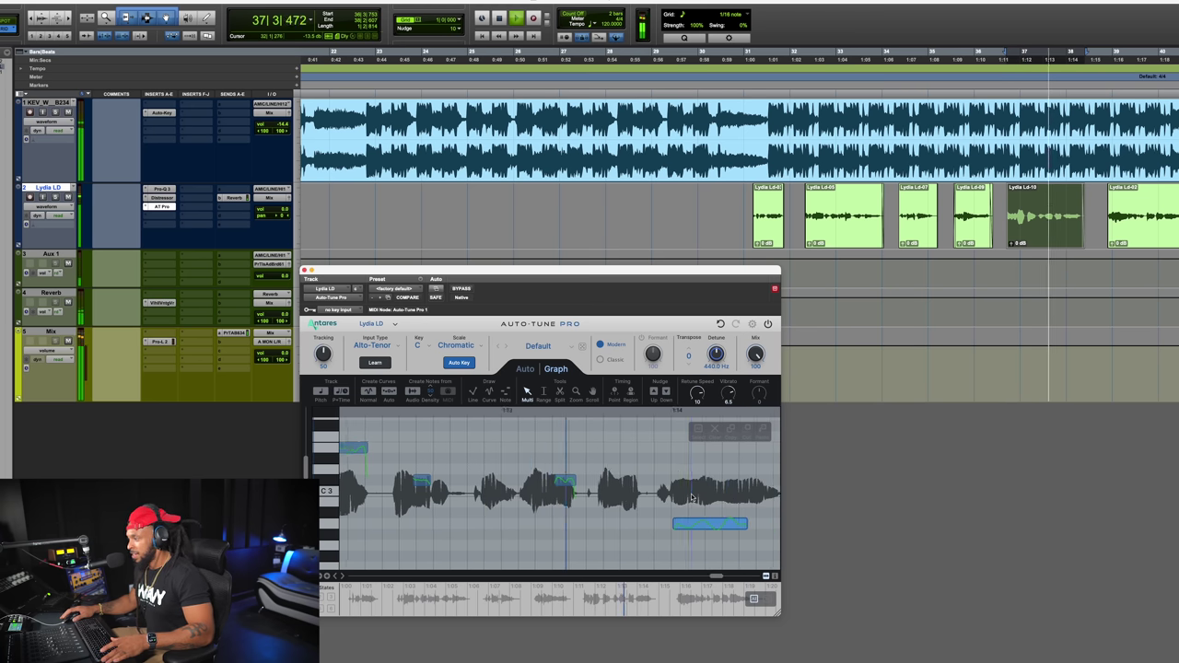
key(space)
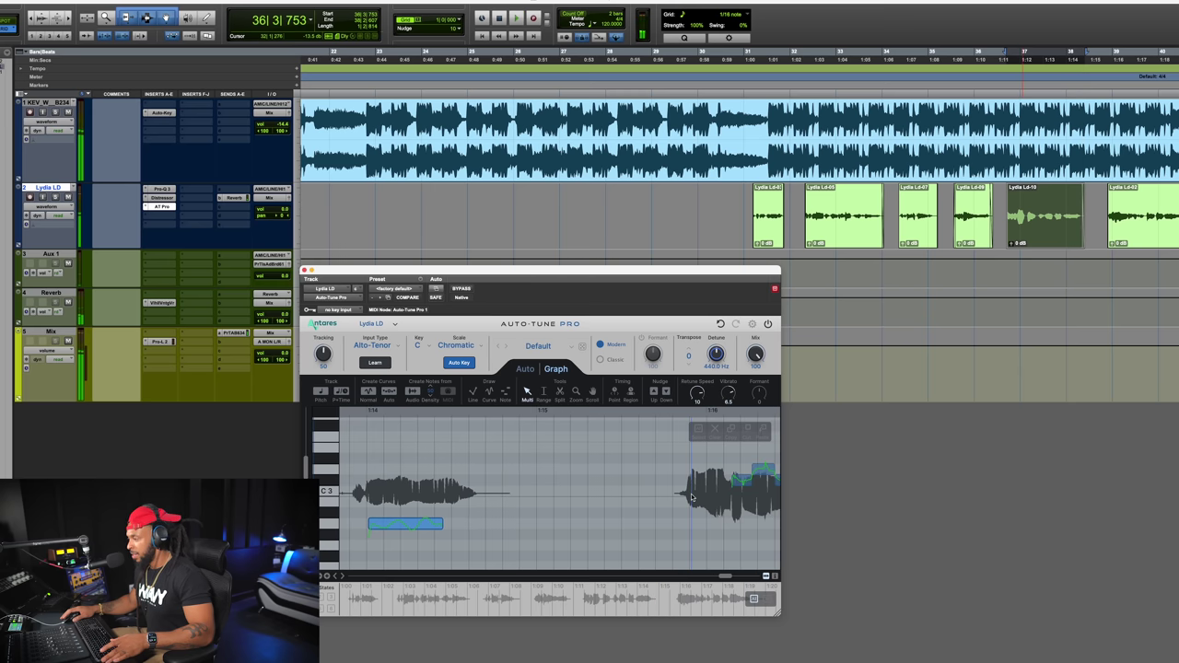
key(space)
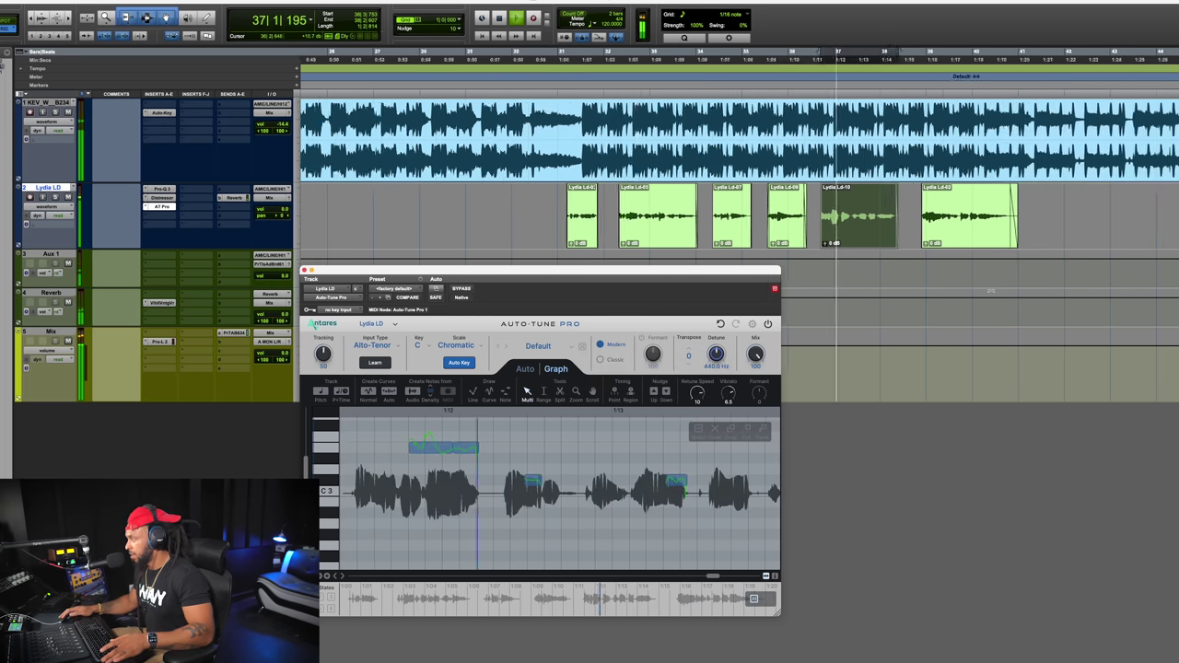
- Audition the last vocal clip and draw a correction note just below C3 on its first word, with Retune Speed 69
click(700, 197)
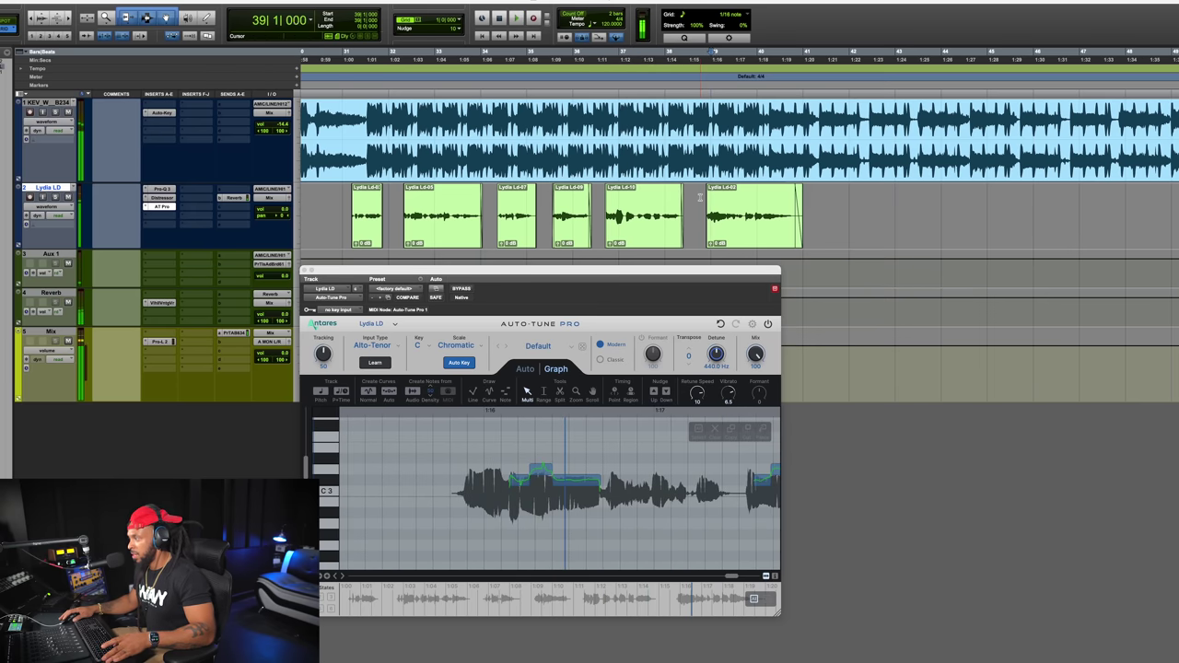
key(space)
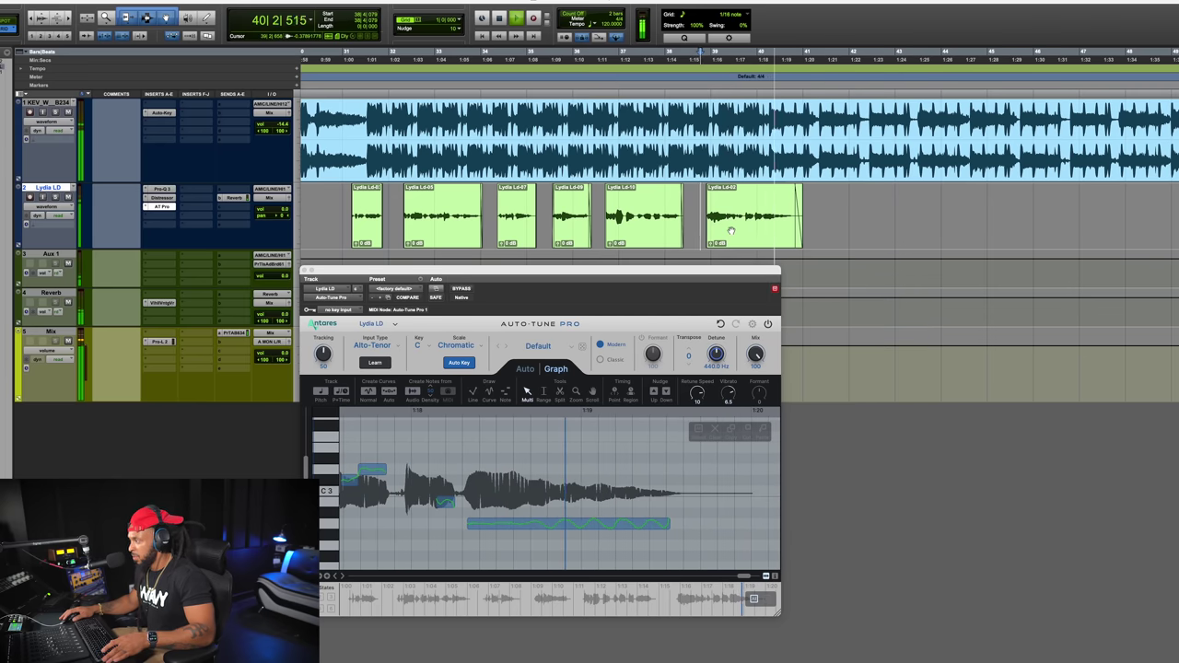
click(730, 227)
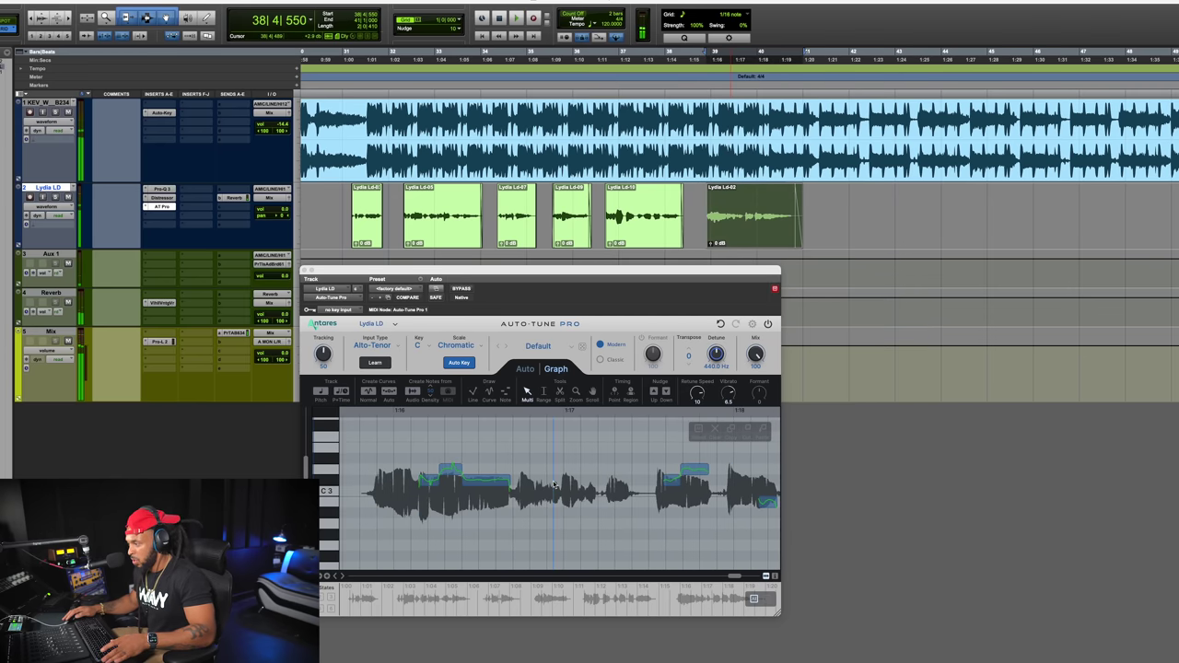
key(space)
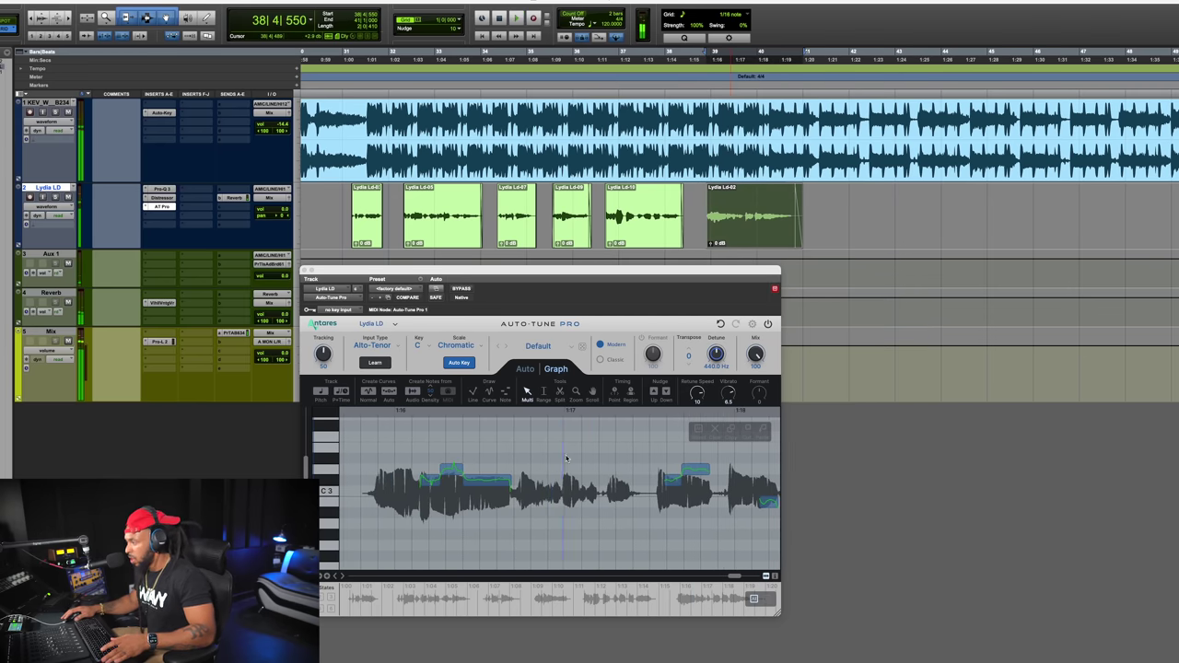
click(505, 394)
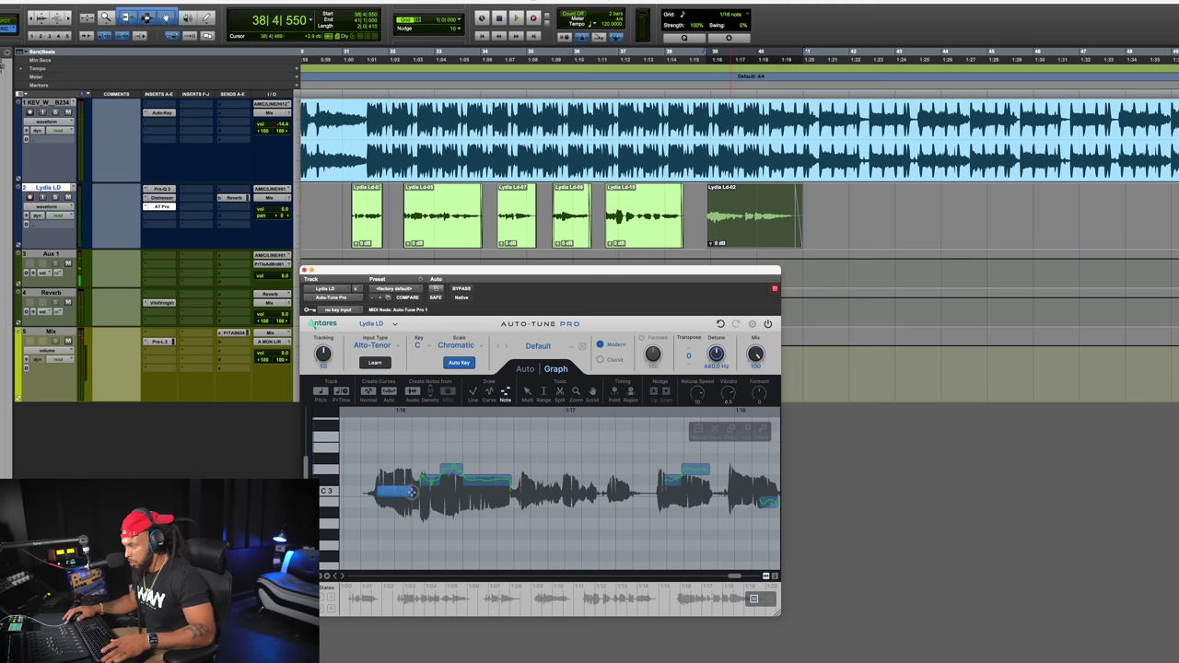
click(391, 511)
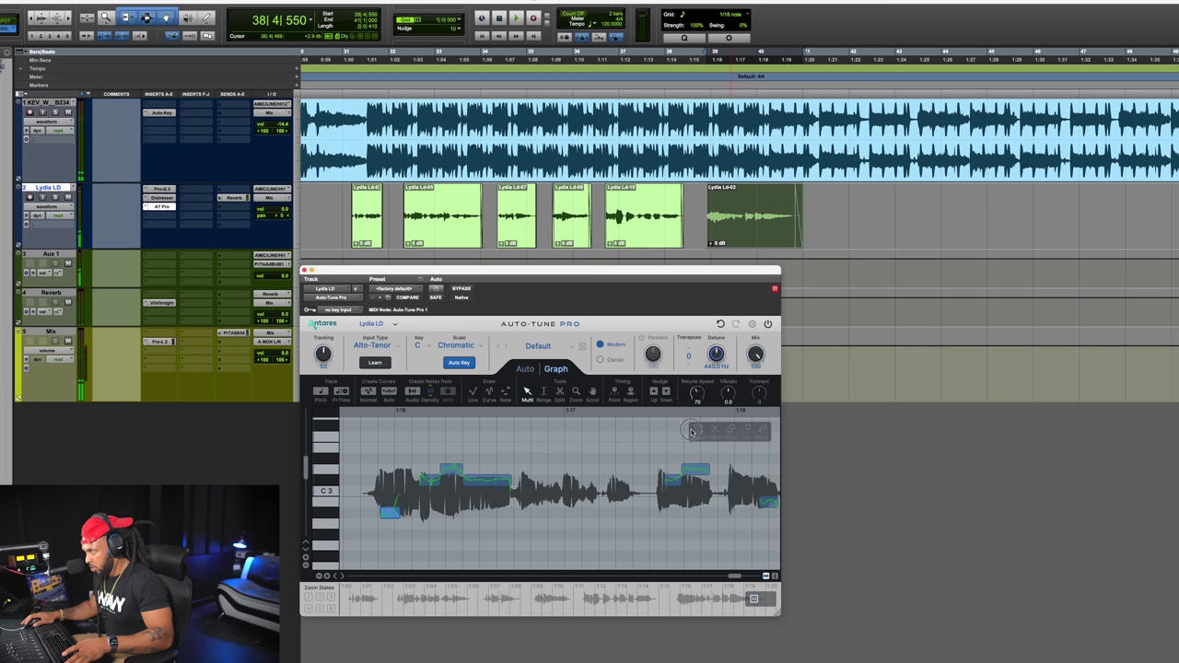
key(space)
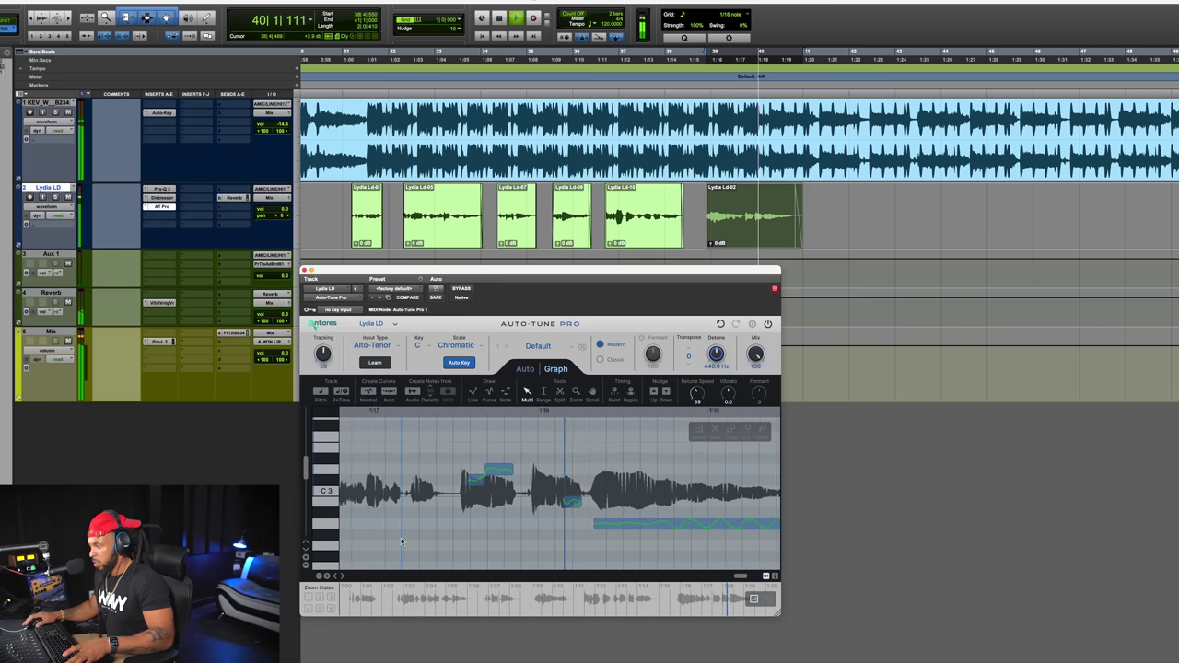
key(space)
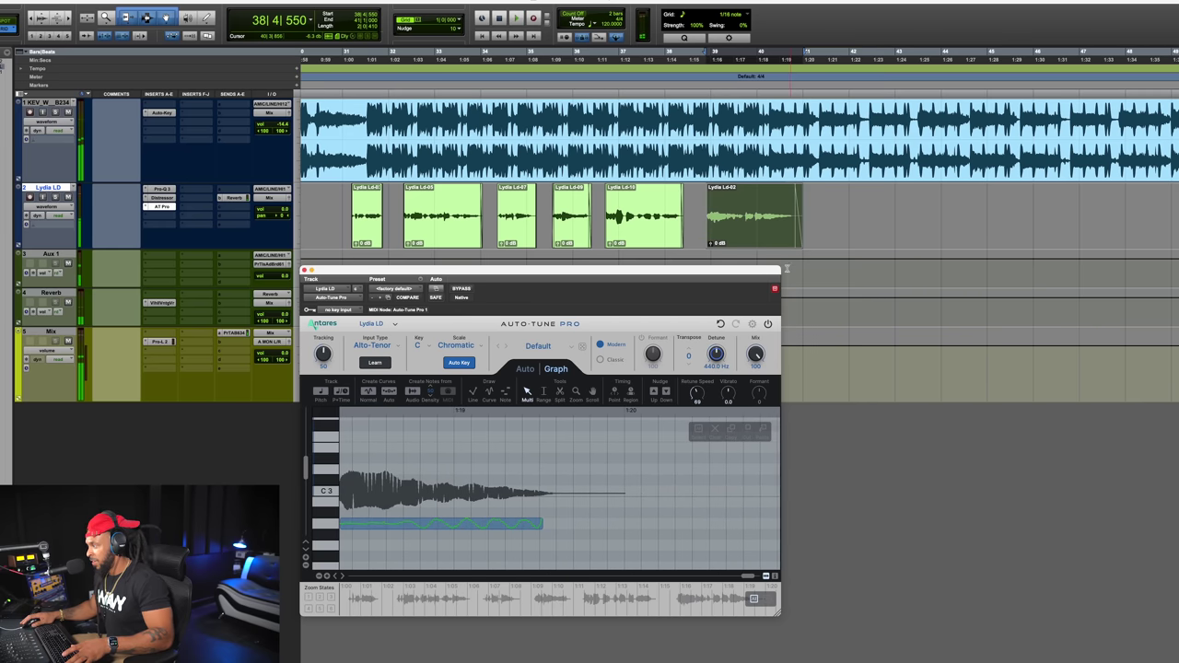
- Set the last clip's long low note to a Retune Speed of 64 and a Vibrato of 2.4, auditioning the ending
click(494, 523)
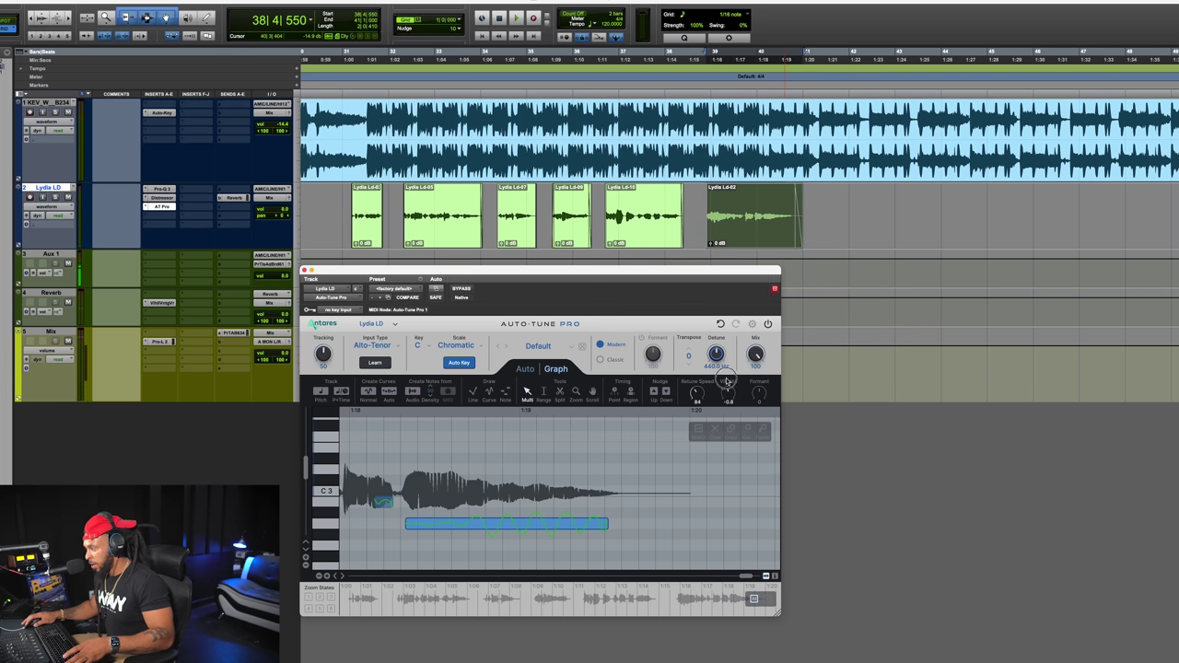
key(space)
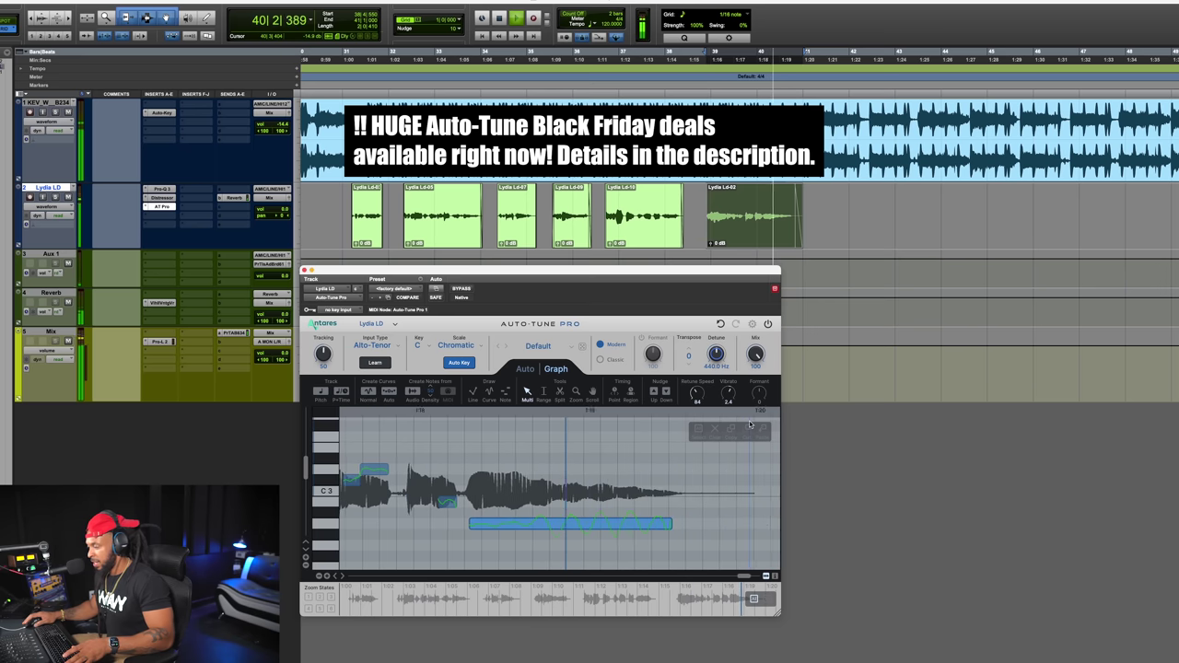
key(space)
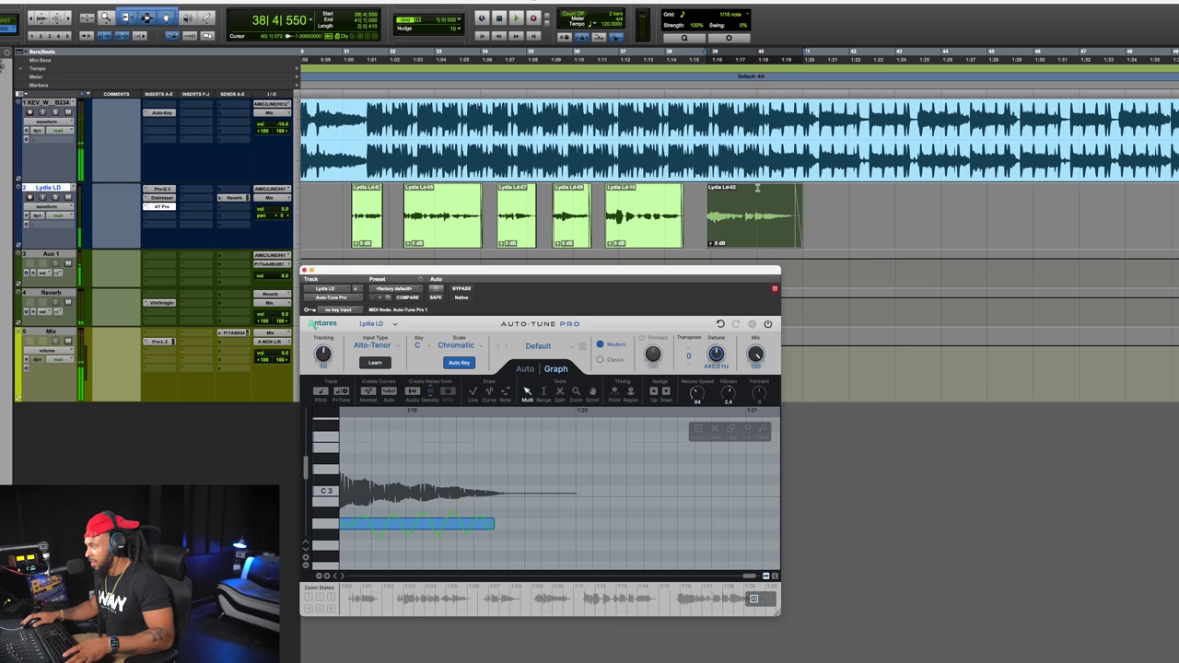
key(space)
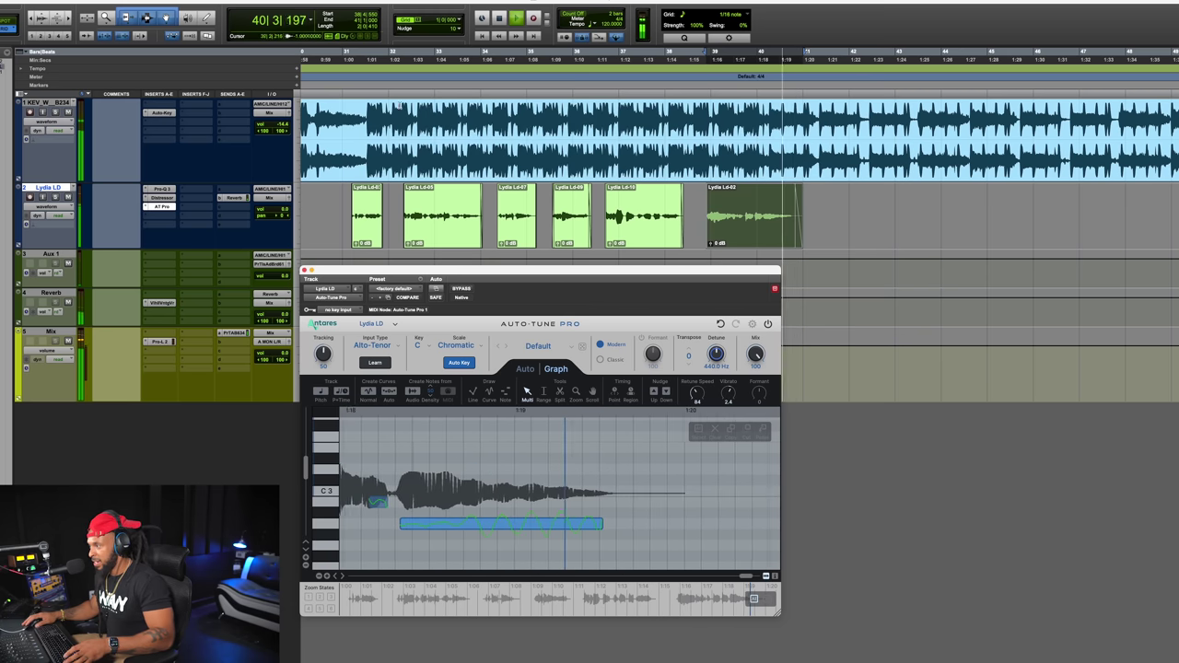
key(space)
- Play the vocal from bar 31, then replay the fifth clip to check the pitch of its uncorrected opening words
key(space)
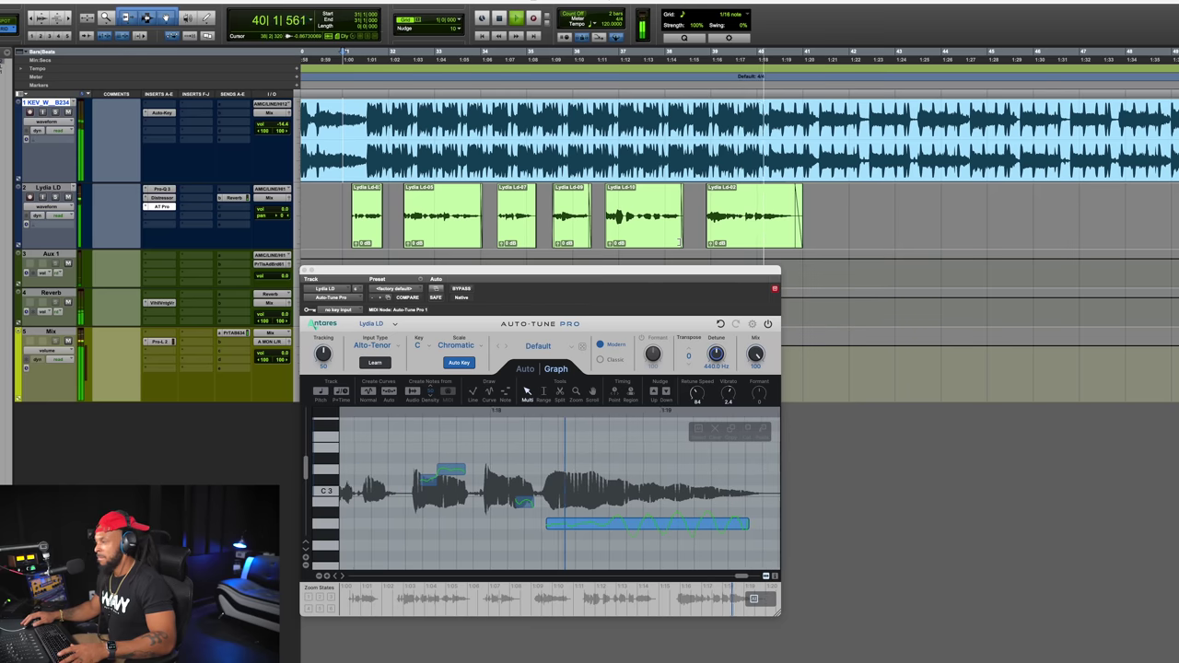
click(643, 216)
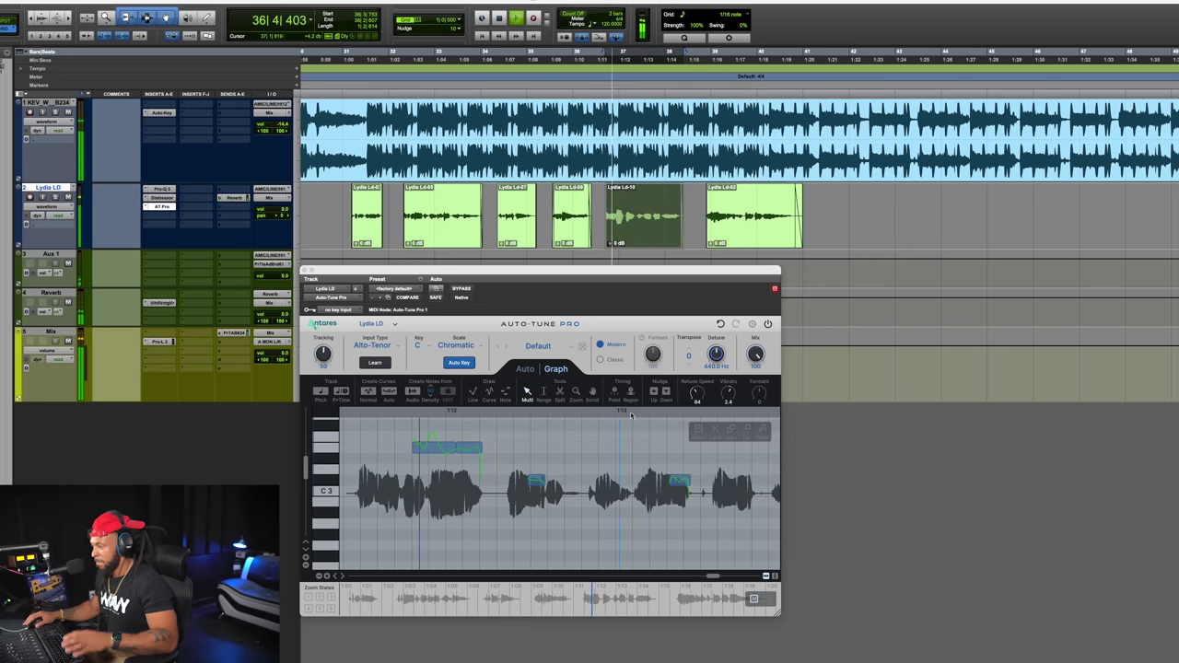
key(space)
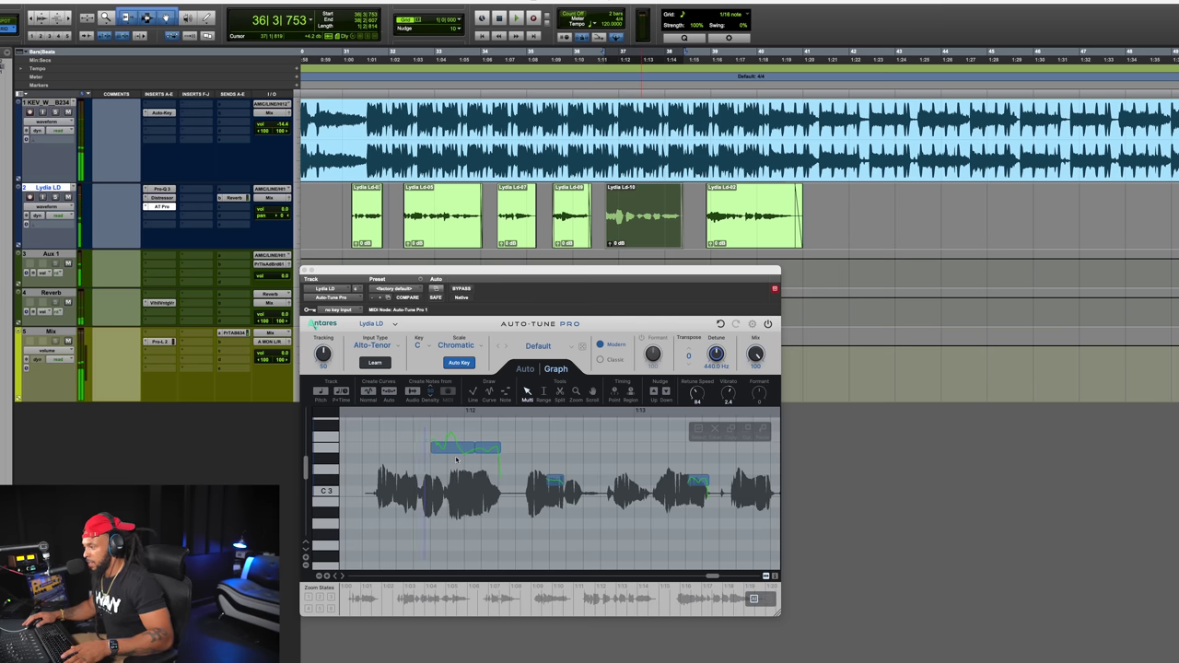
key(space)
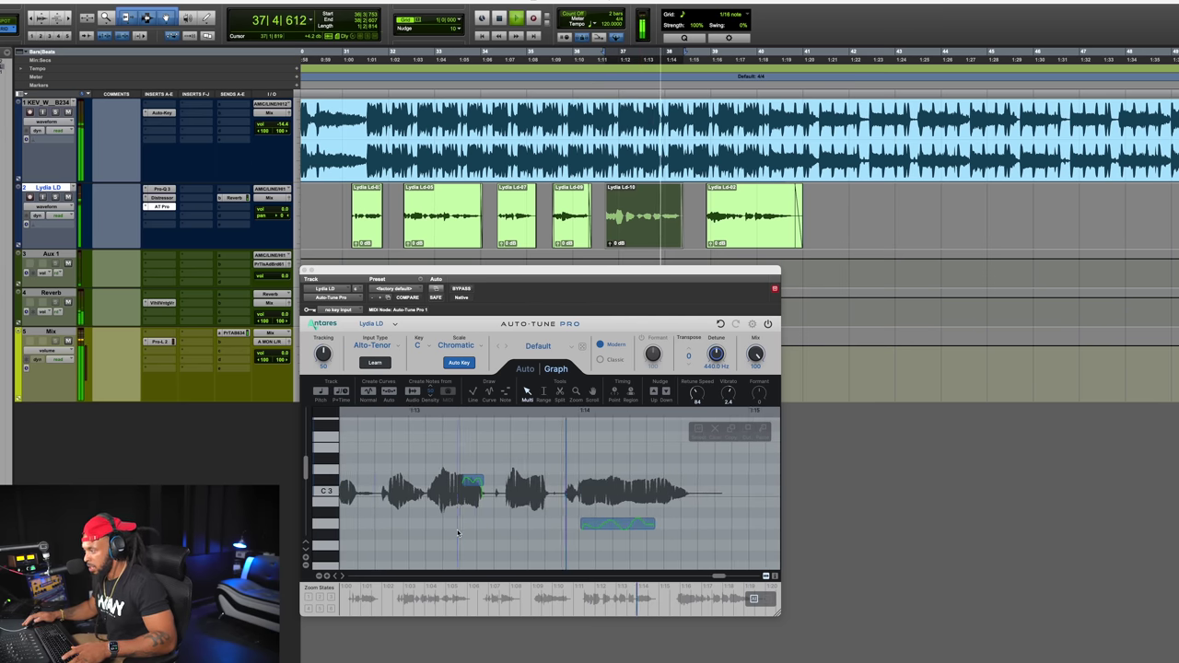
key(space)
key(space)
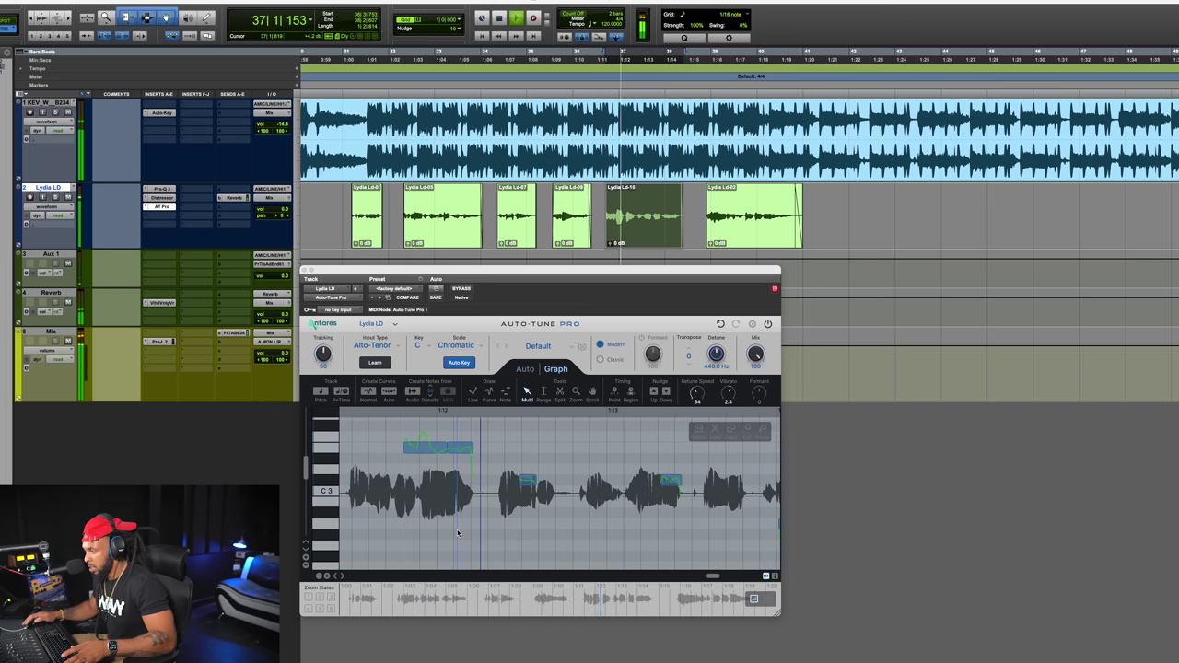
key(space)
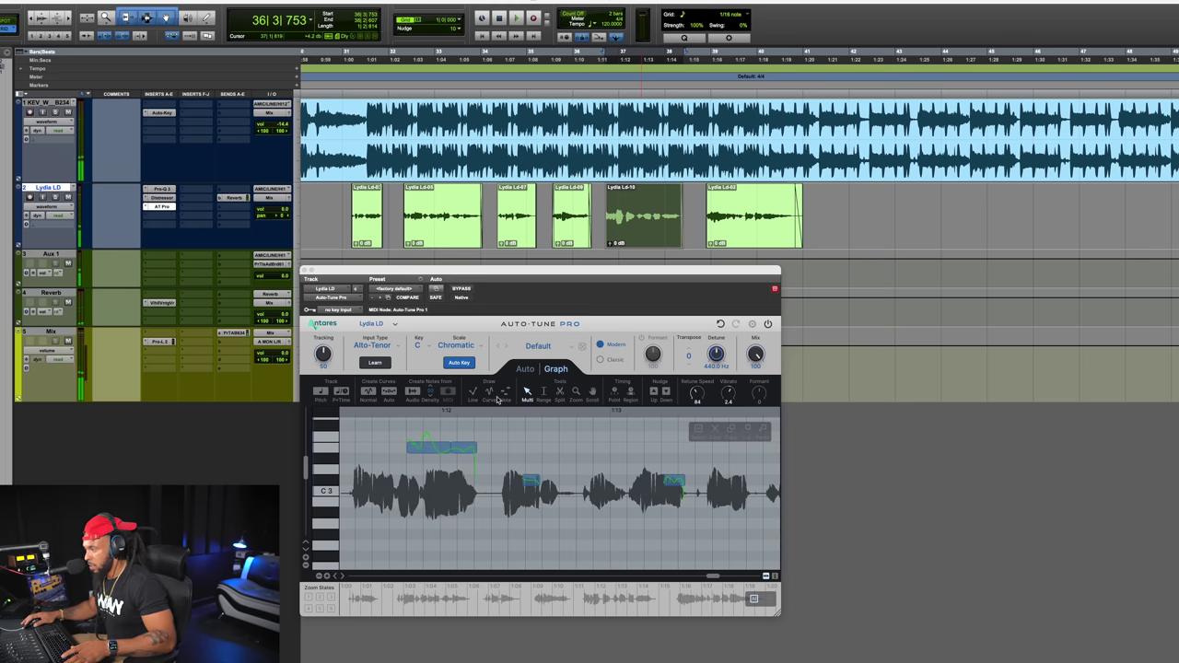
- Draw a correction note over the fifth clip's first word and lower it to C3, auditioning each pitch
click(505, 393)
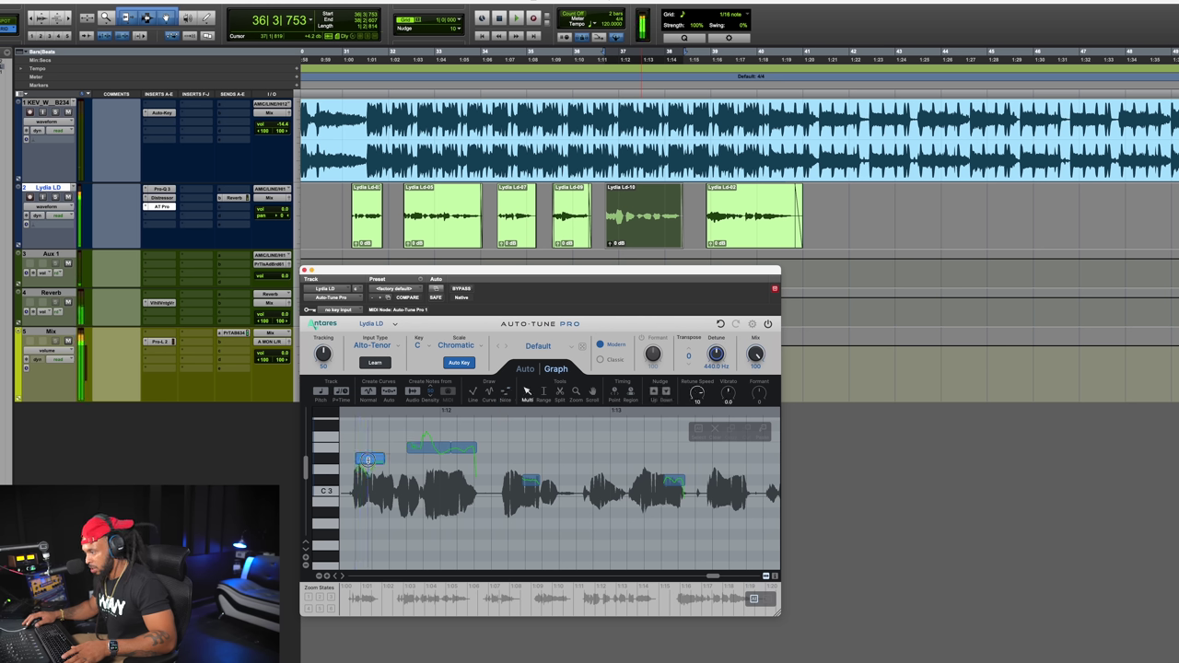
key(space)
key(space)
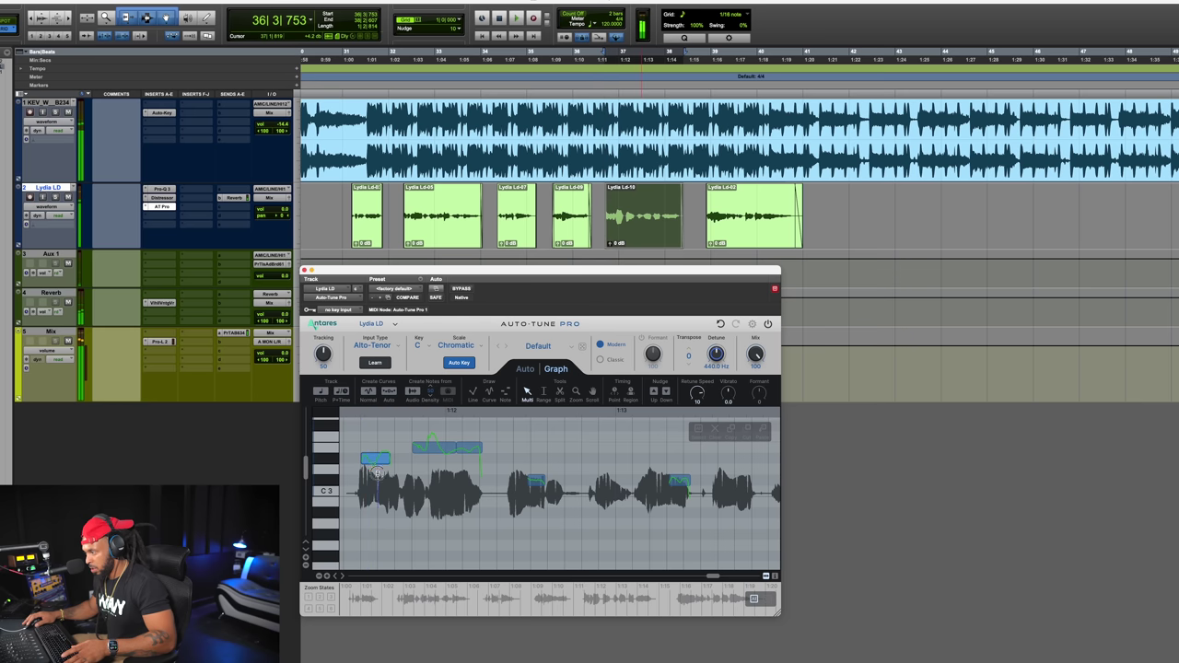
key(space)
key(space)
key(space)
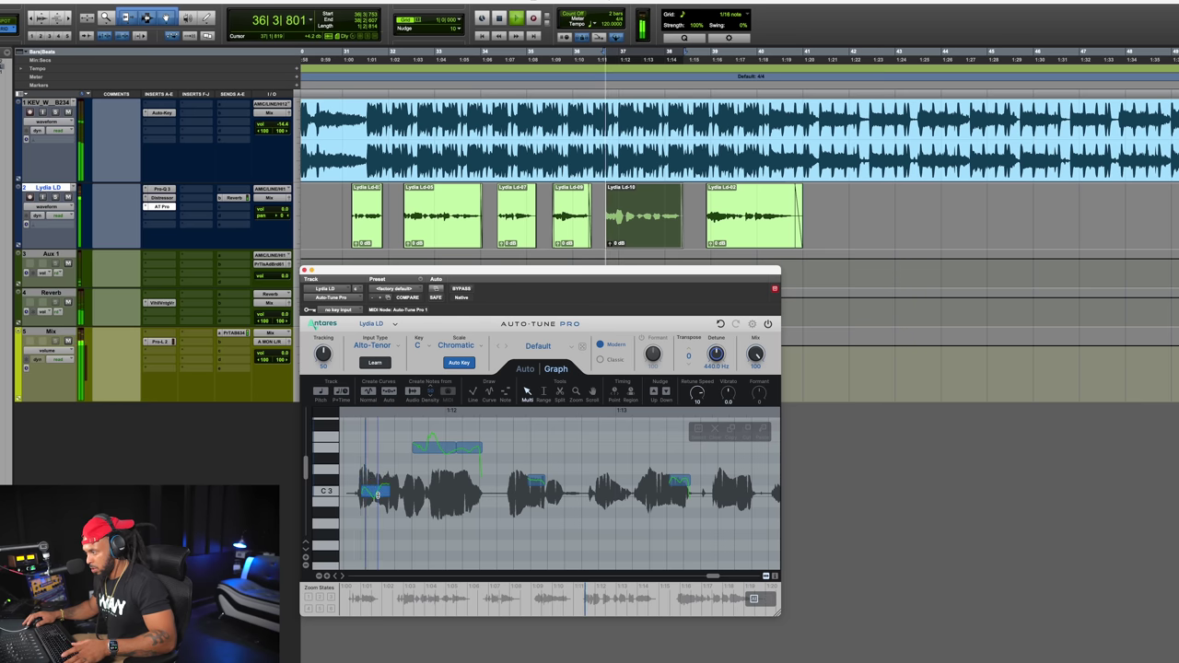
- Trim the end of the fifth clip's C3 note and move its start slightly earlier, replaying the opening between adjustments
key(space)
key(space)
key(space)
key(space)
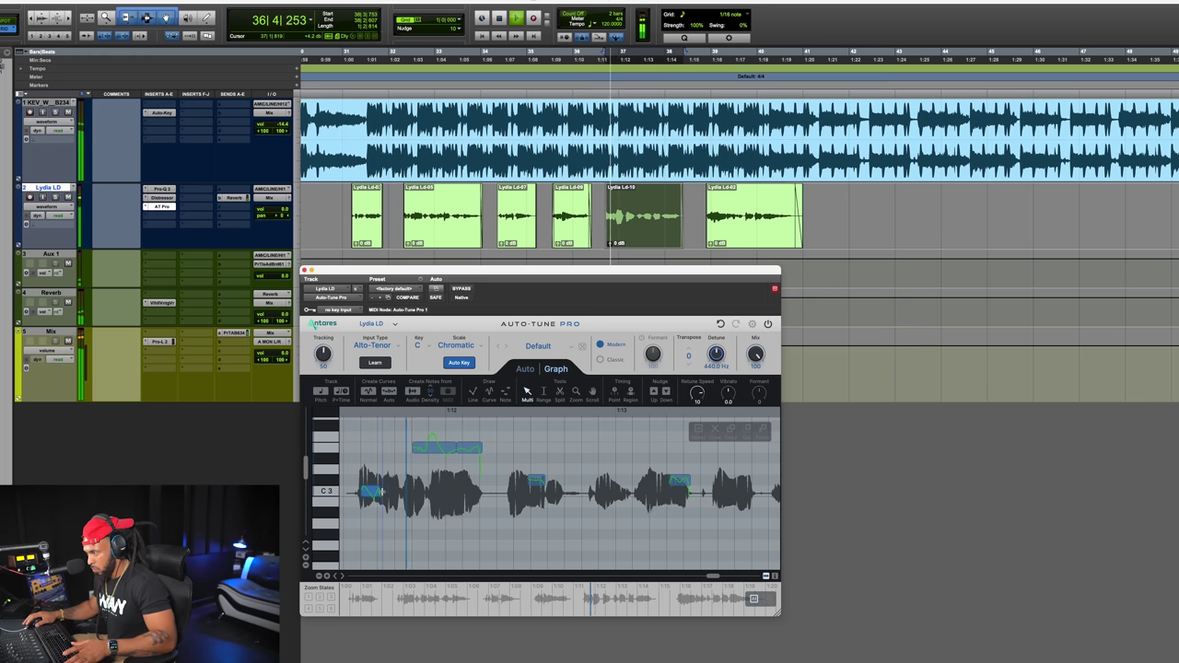
key(space)
key(space)
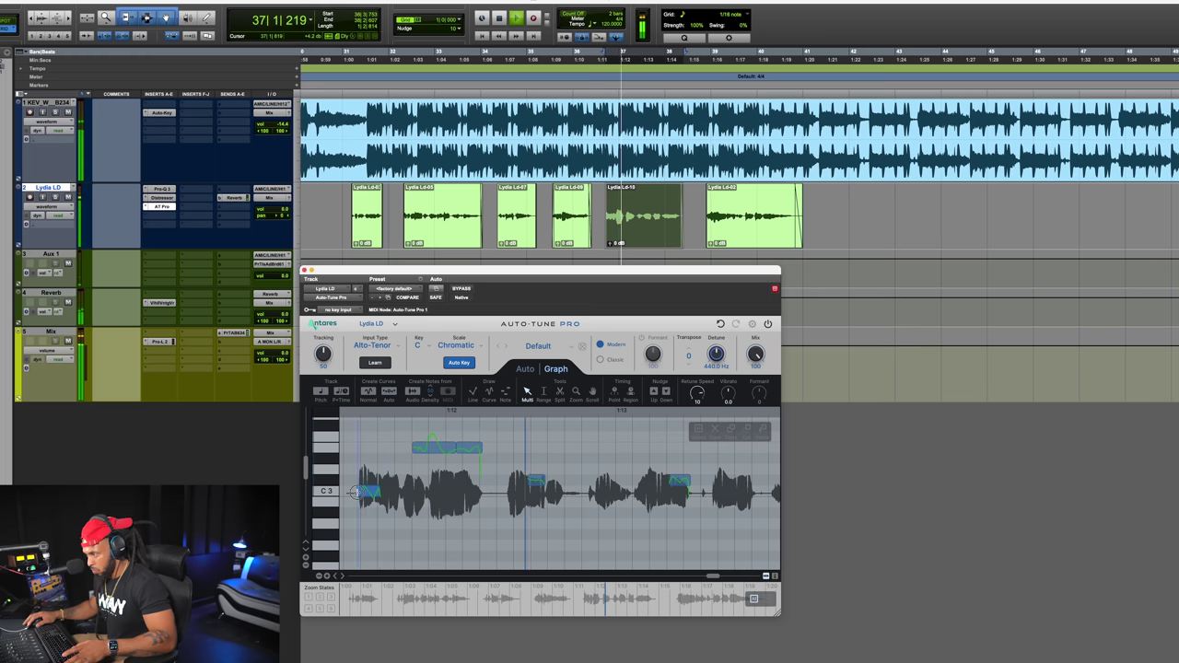
key(space)
key(space)
key(space)
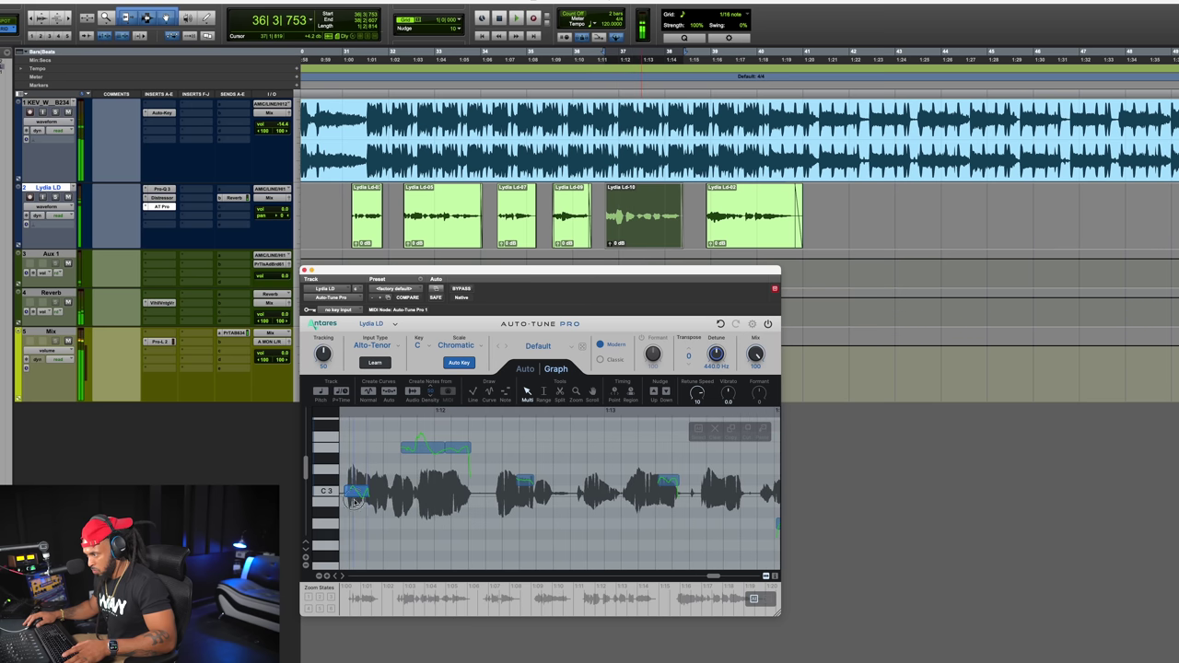
- Lower the fifth clip's opening correction note two semitones to A#2, replaying the start of the clip after each move
key(space)
key(space)
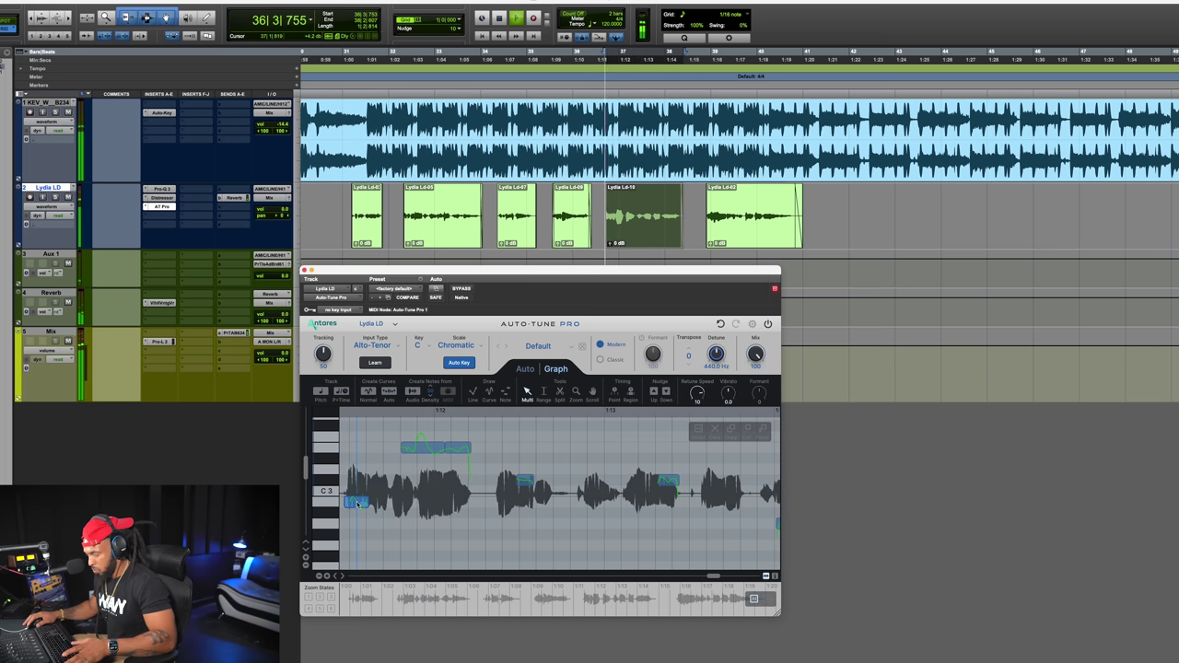
key(space)
key(space)
key(space)
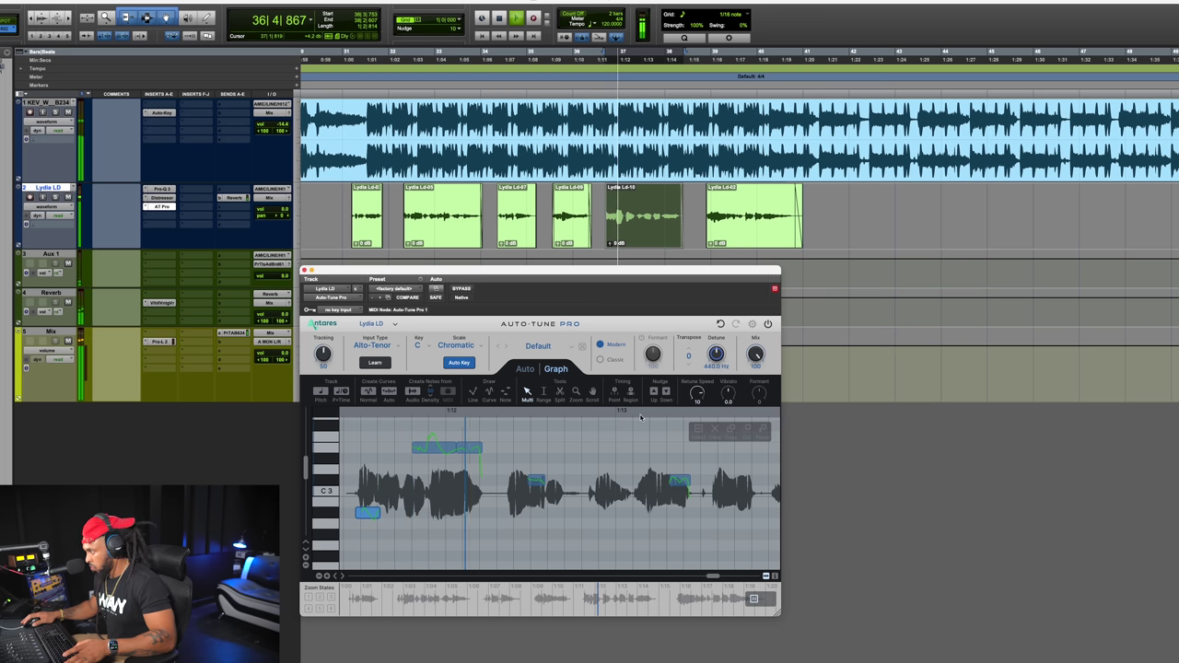
- Set the fifth clip's opening note to a Retune Speed of 15 and replay the opening words
key(space)
key(space)
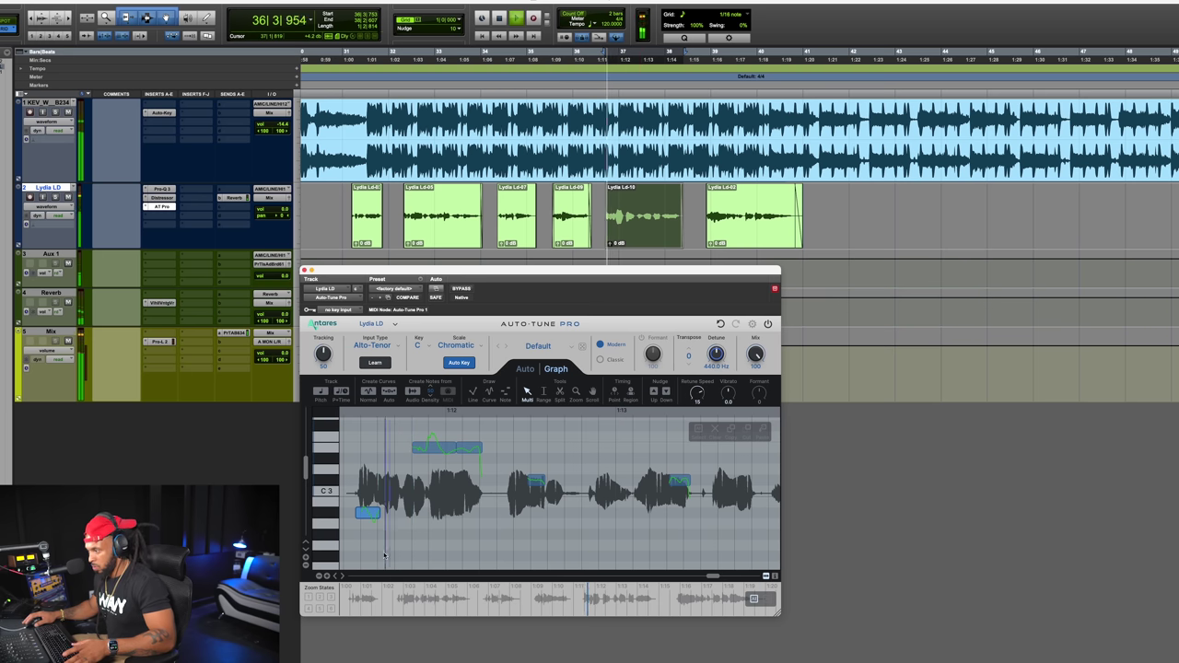
key(space)
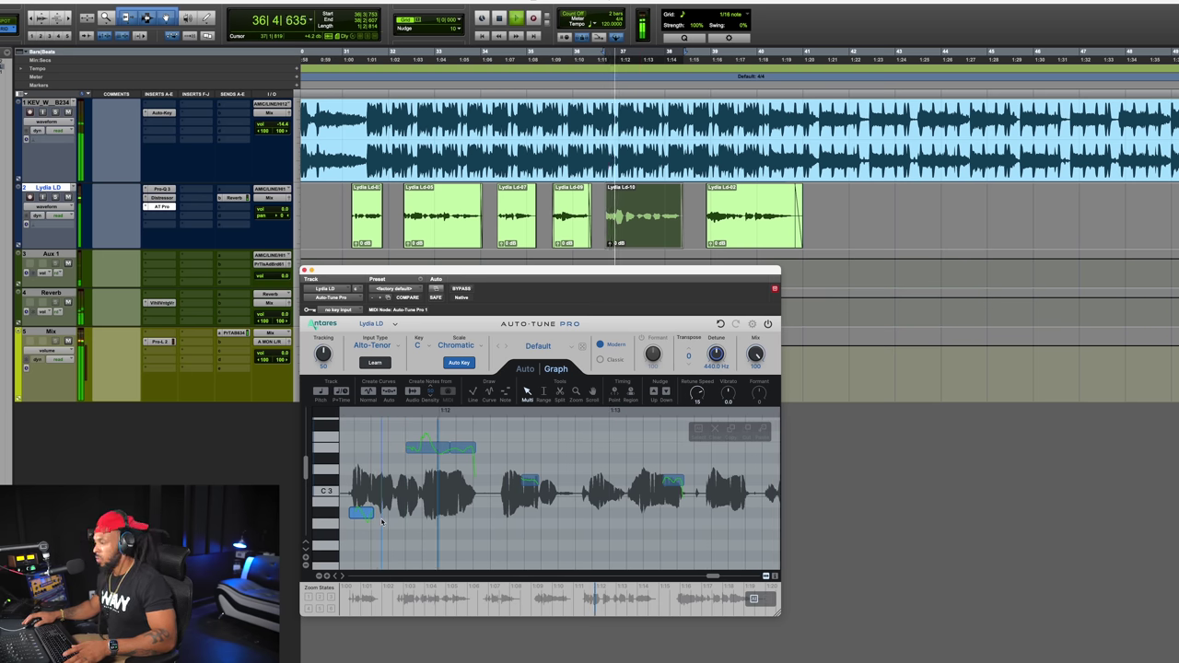
- Set the second high note in the fifth clip to a Retune Speed of 14, then play the phrase from bar 36
key(space)
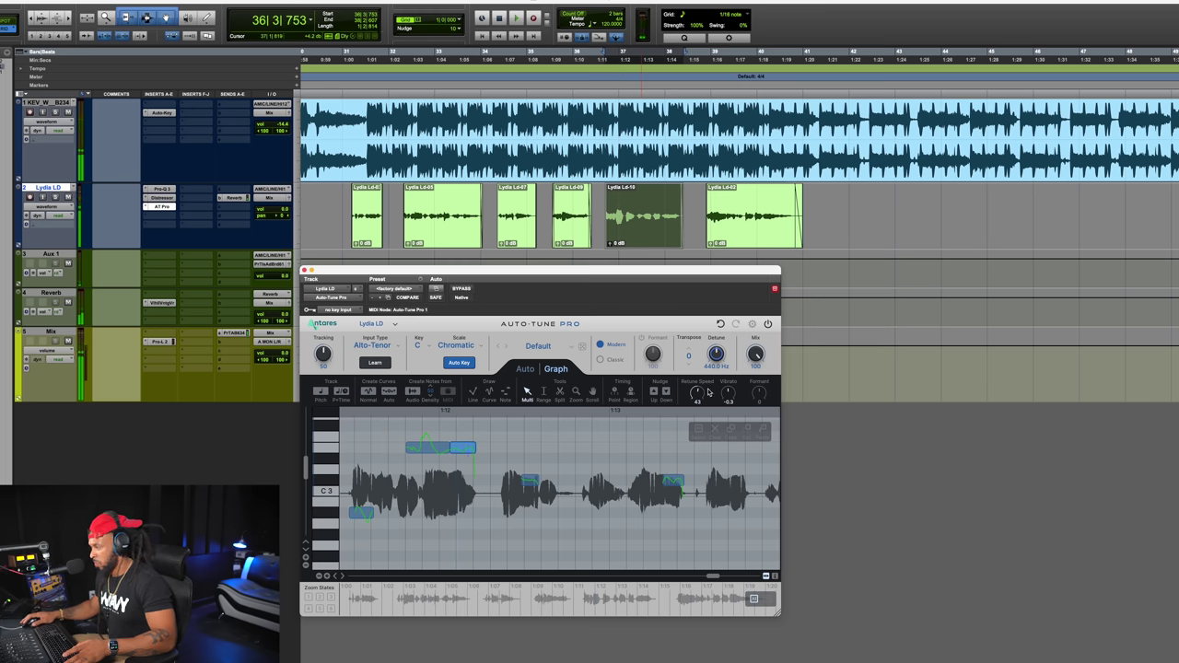
key(space)
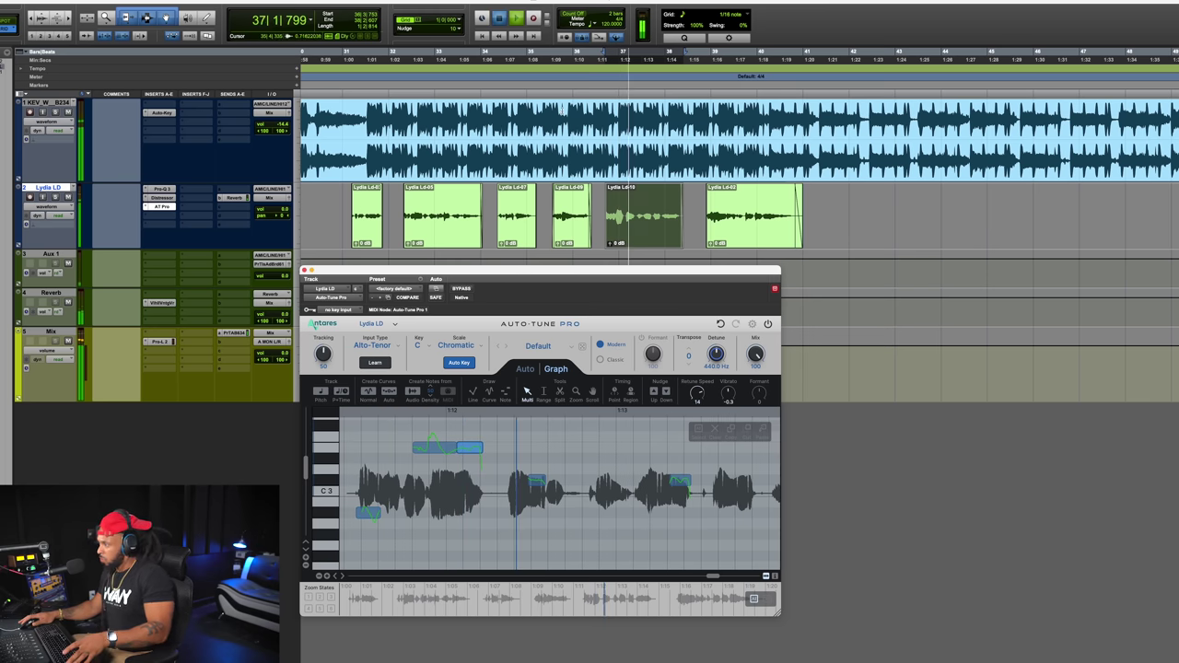
click(582, 212)
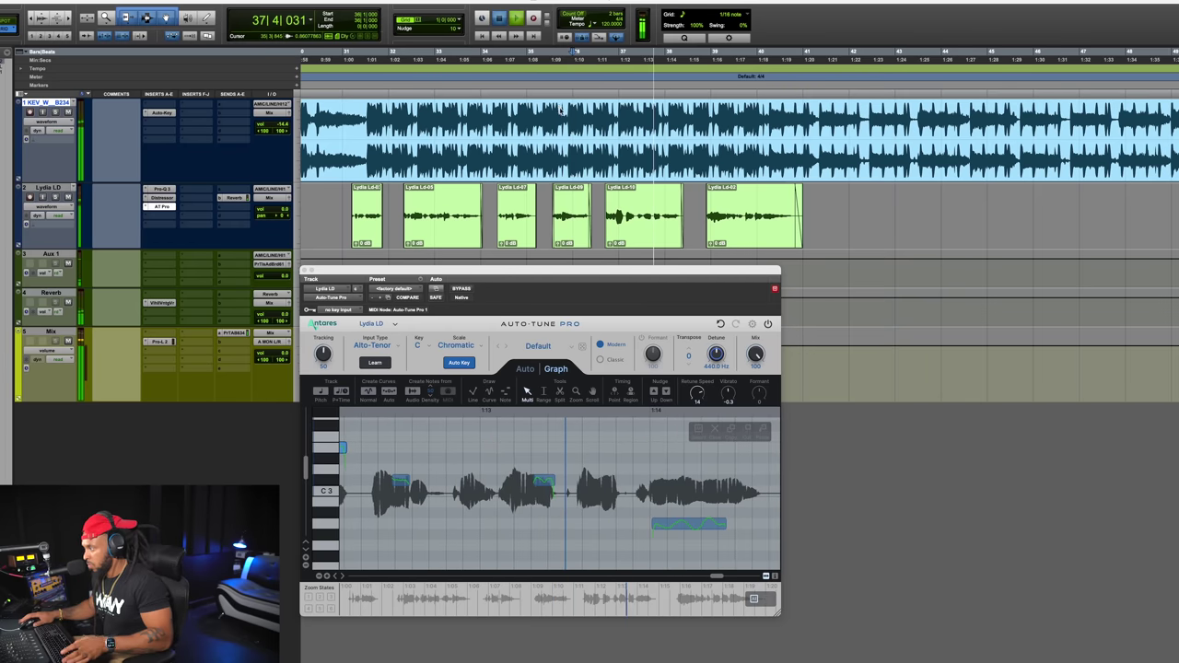
key(space)
key(space)
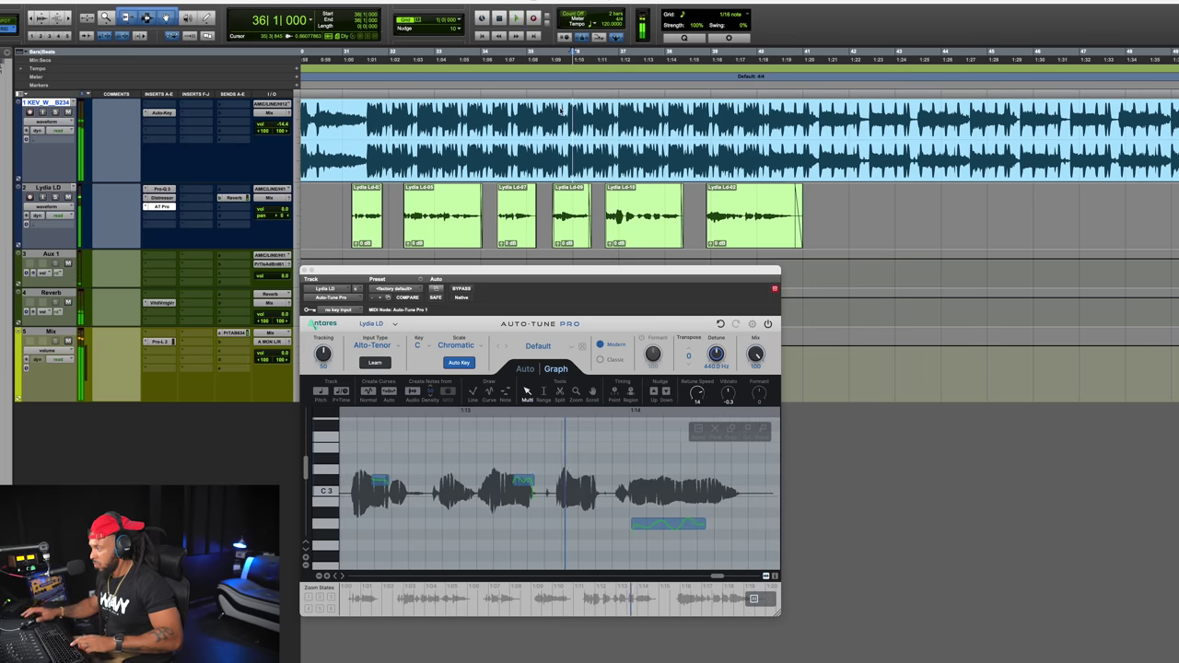
key(space)
- Set the fifth clip's opening note to a Retune Speed of 2 while playing the vocal from bar 36
click(597, 512)
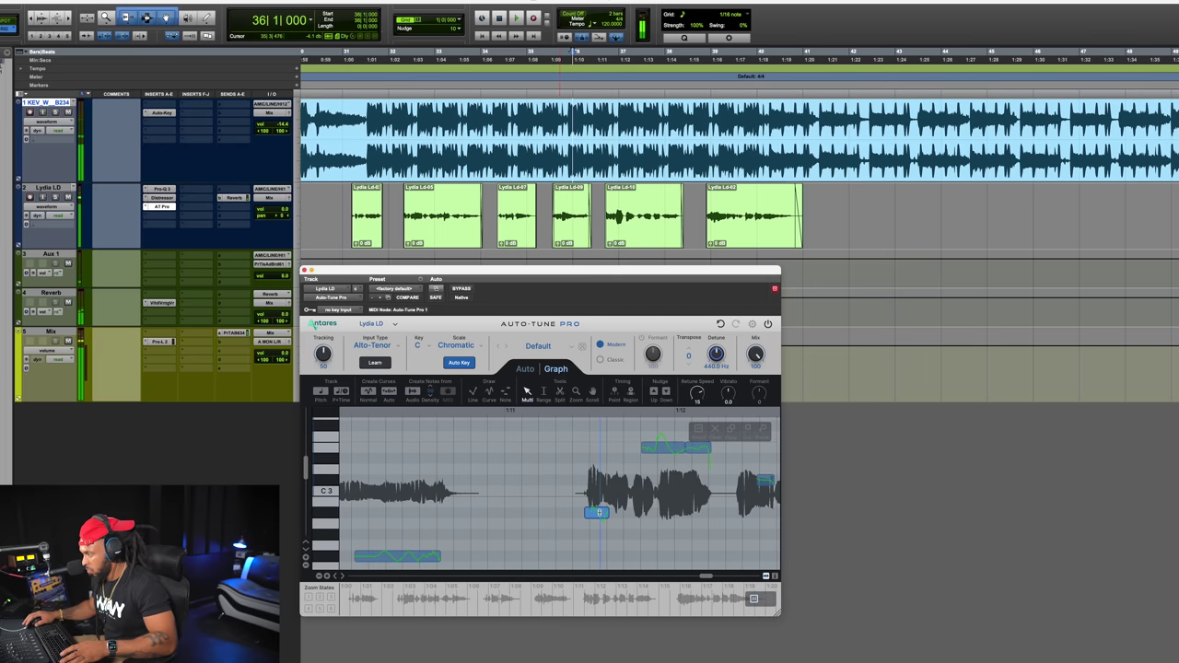
key(space)
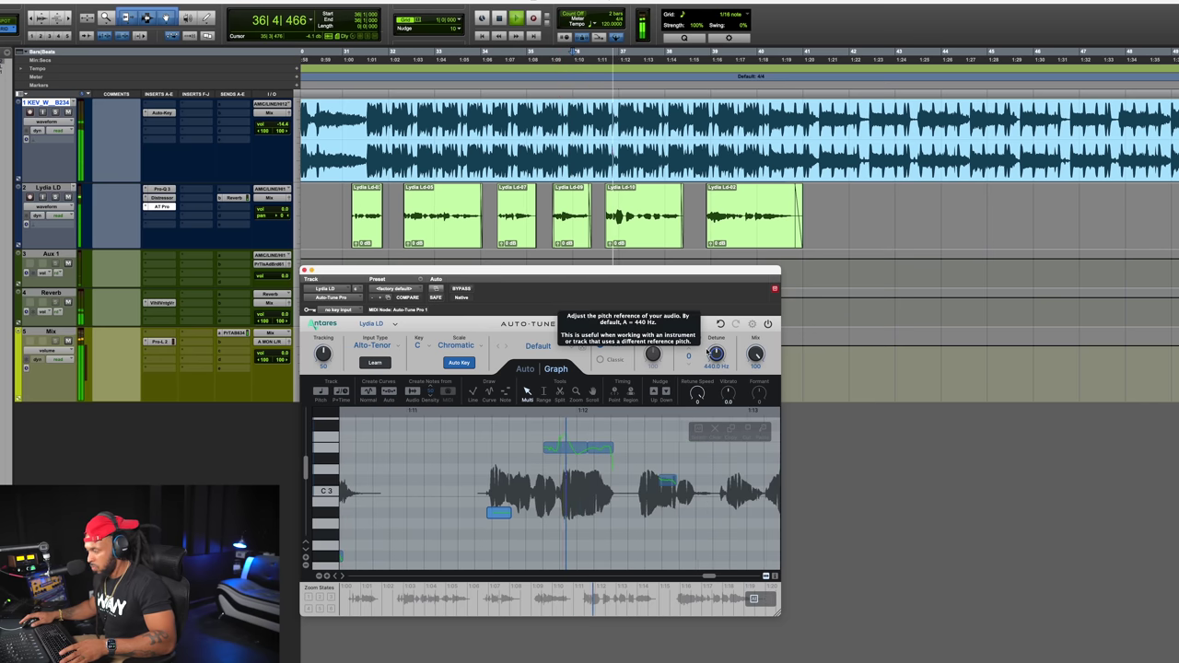
drag(697, 394, 710, 396)
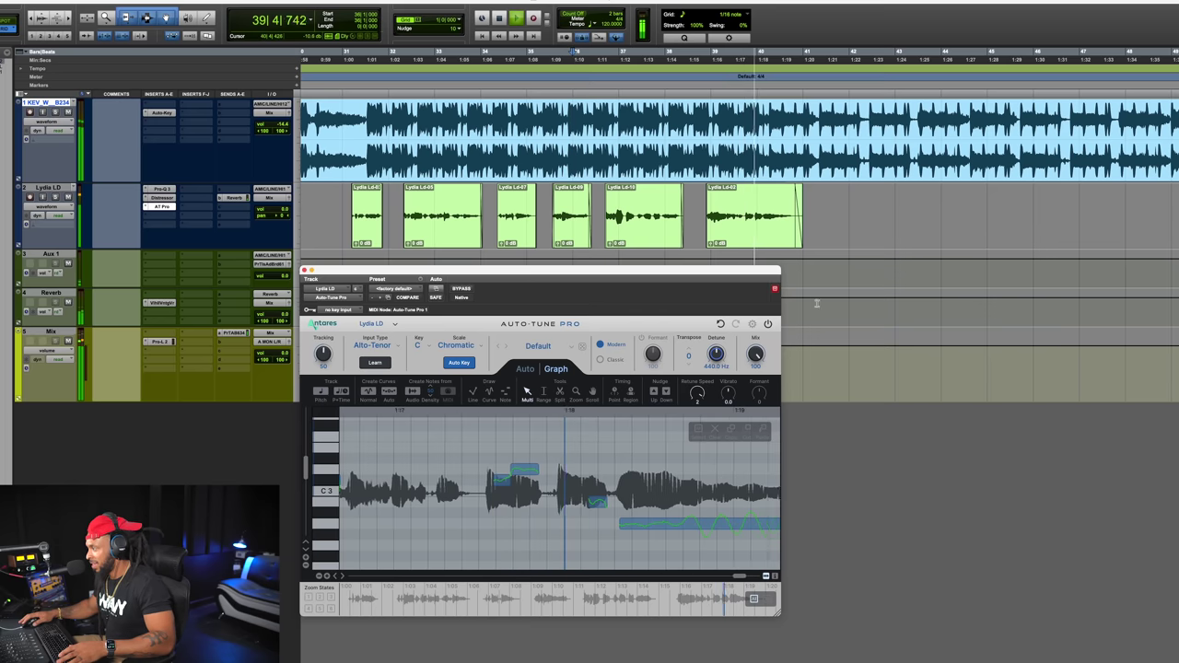
- Select the last vocal clip, raise the Retune Speed to 40 and play the clip through to its end
click(764, 241)
key(space)
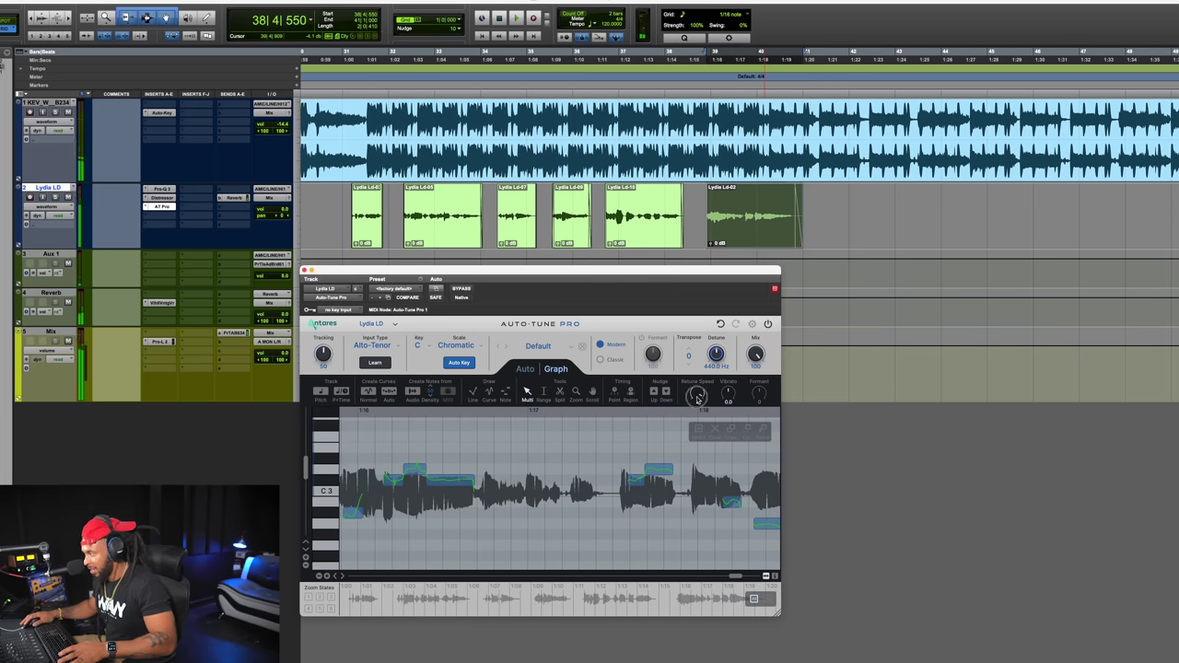
key(space)
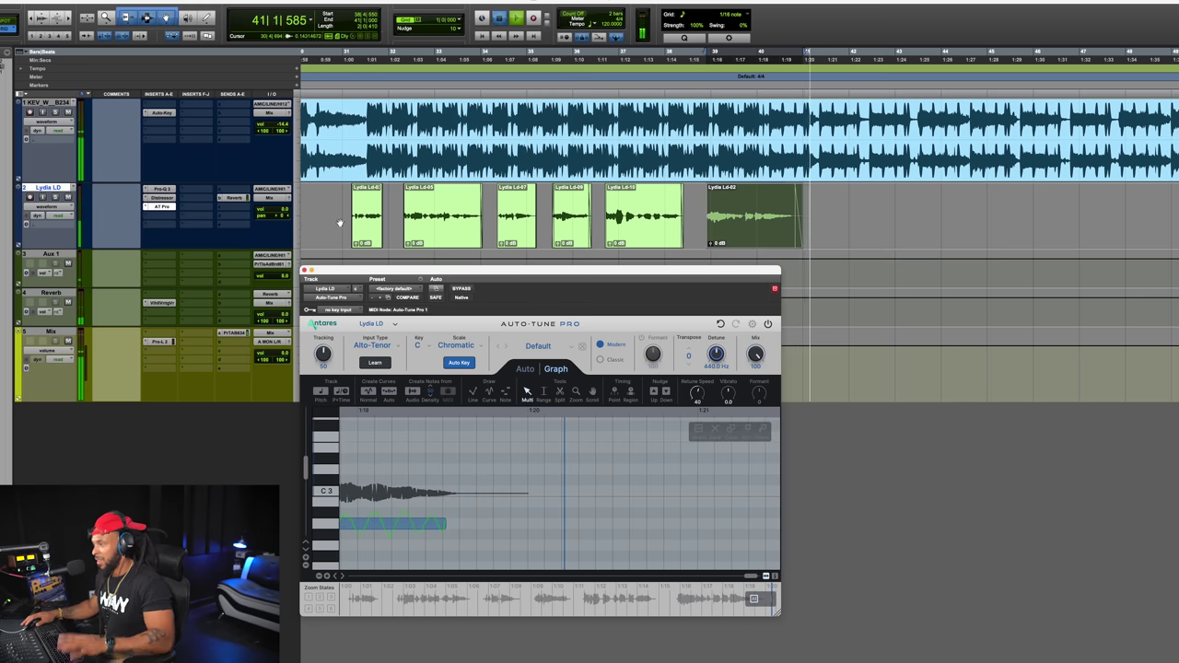
- Play the entire lead vocal from bar 31 to review the corrections across all clips
key(space)
key(space)
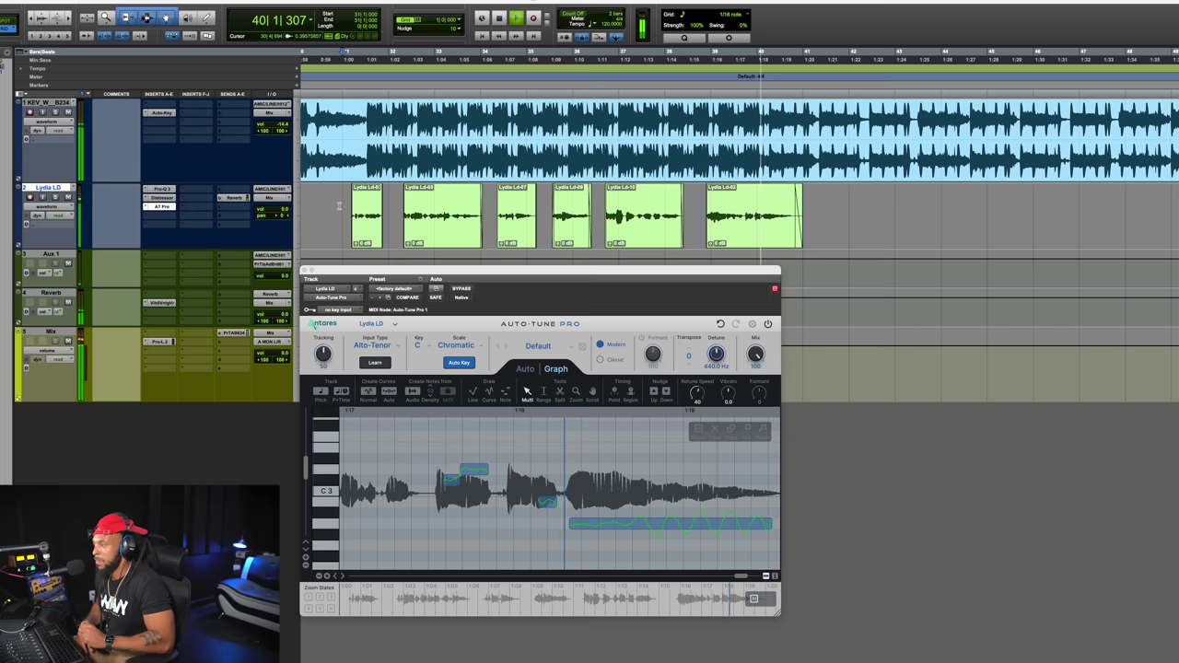
- Try the fifth clip's opening correction note at D3, then delete that note and replay the clip
click(654, 227)
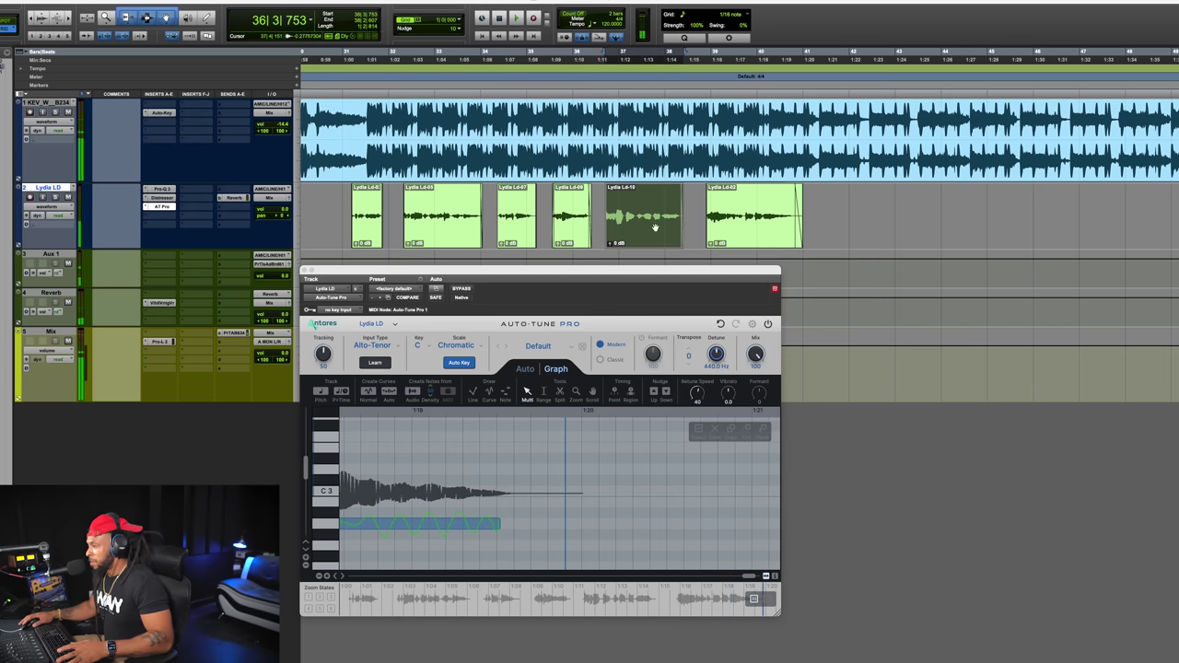
key(space)
key(space)
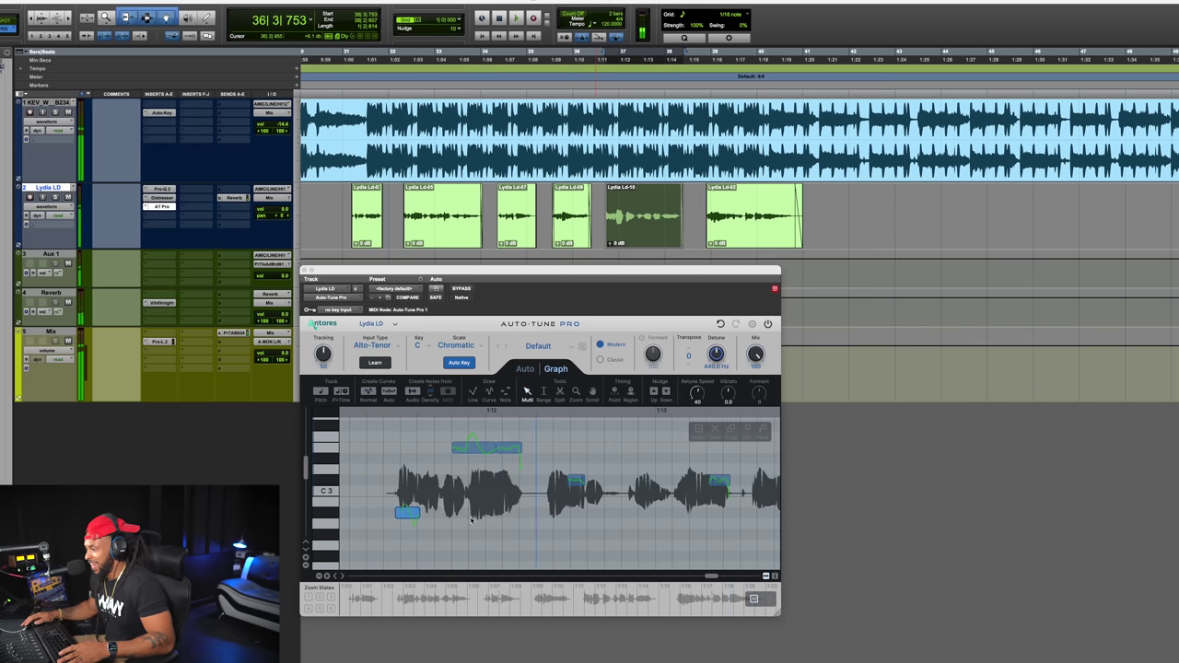
click(406, 509)
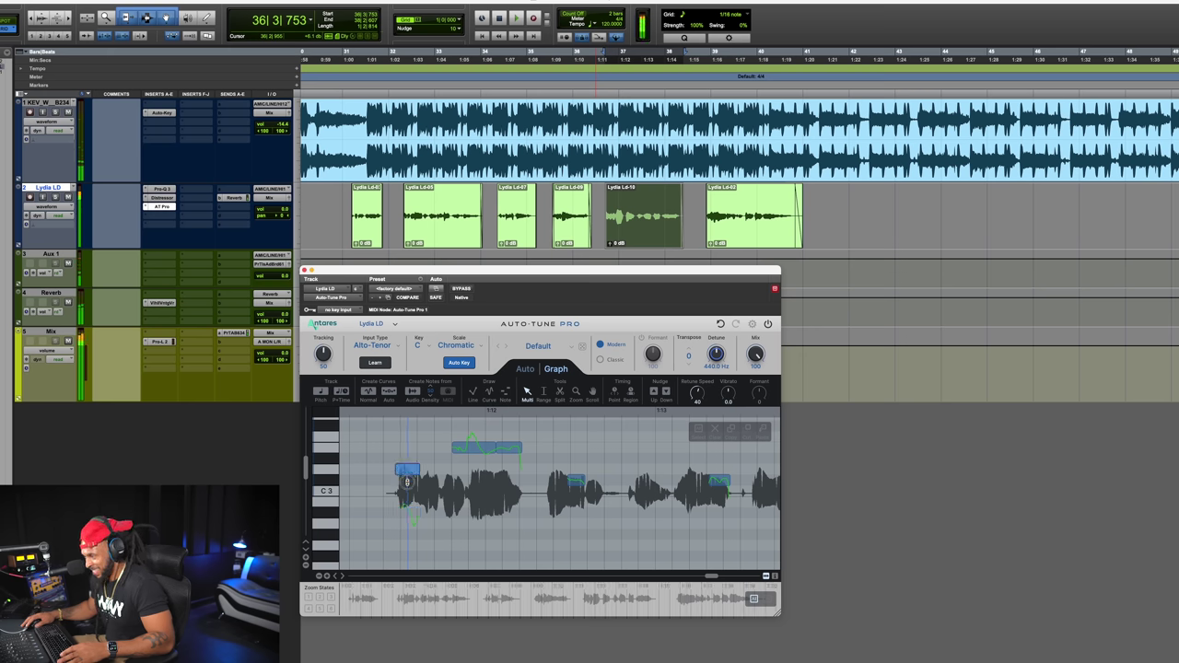
key(space)
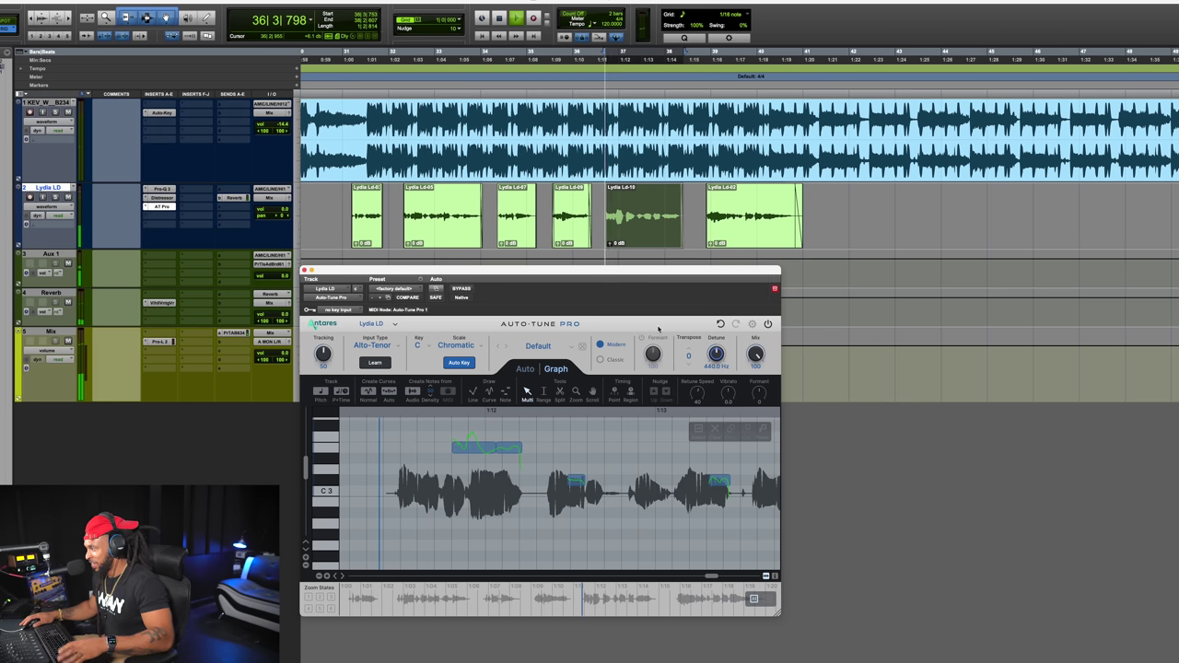
- Play the vocal from bar 36 to the end of the last clip to check it without the opening correction
click(571, 123)
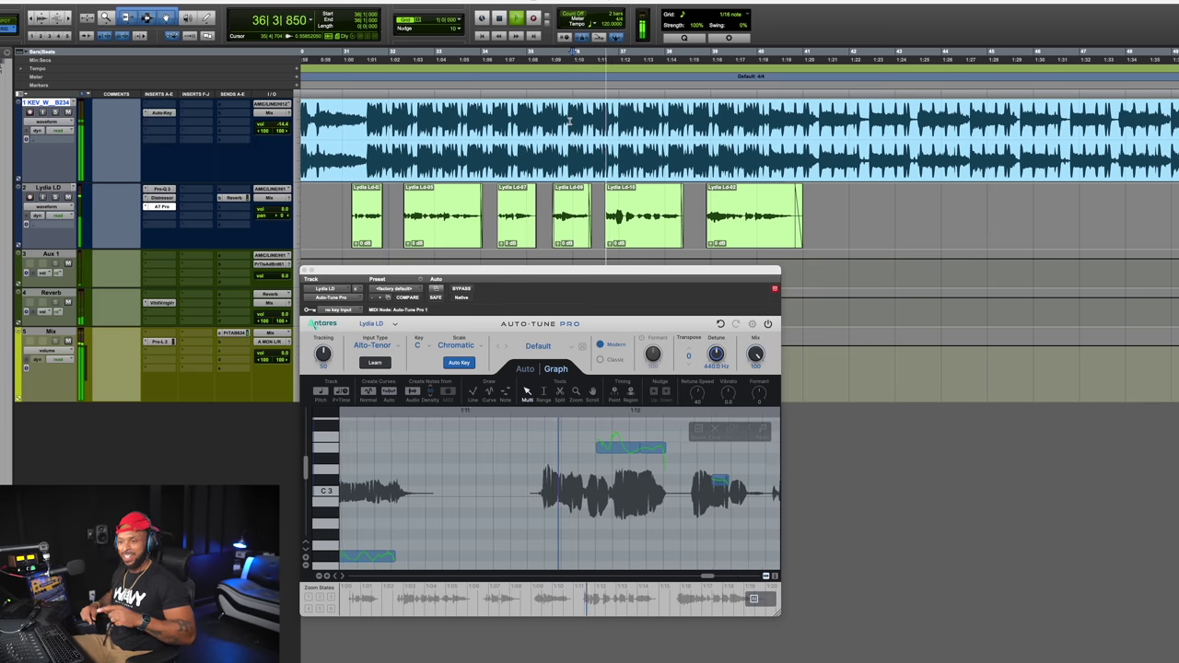
click(571, 121)
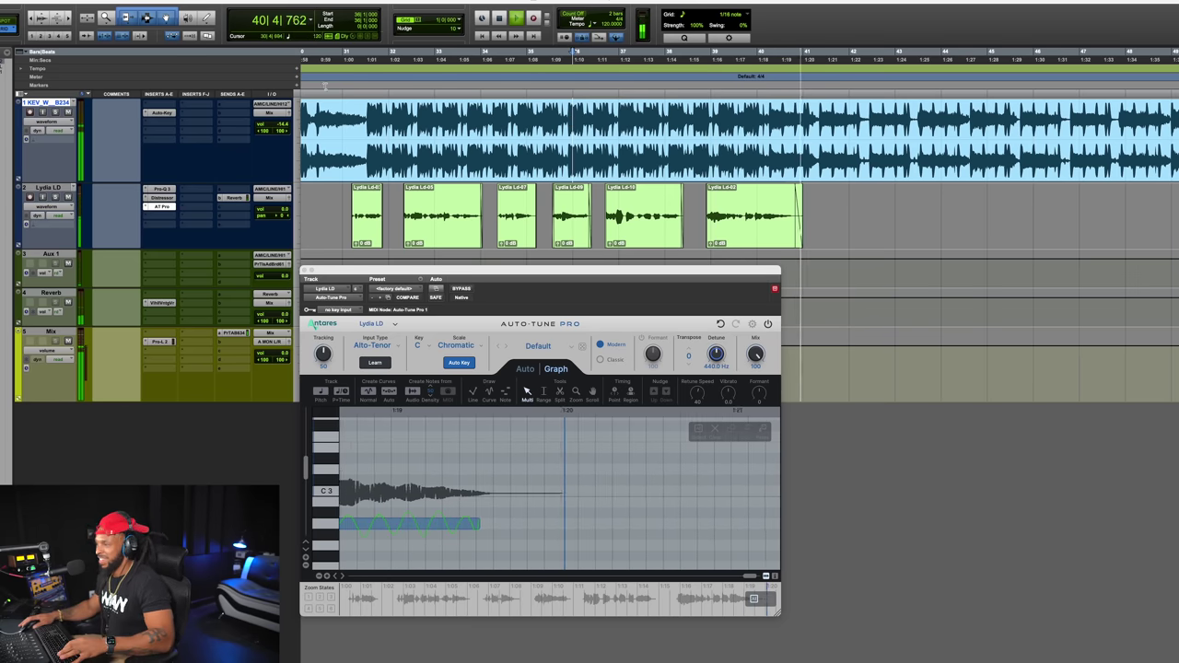
key(space)
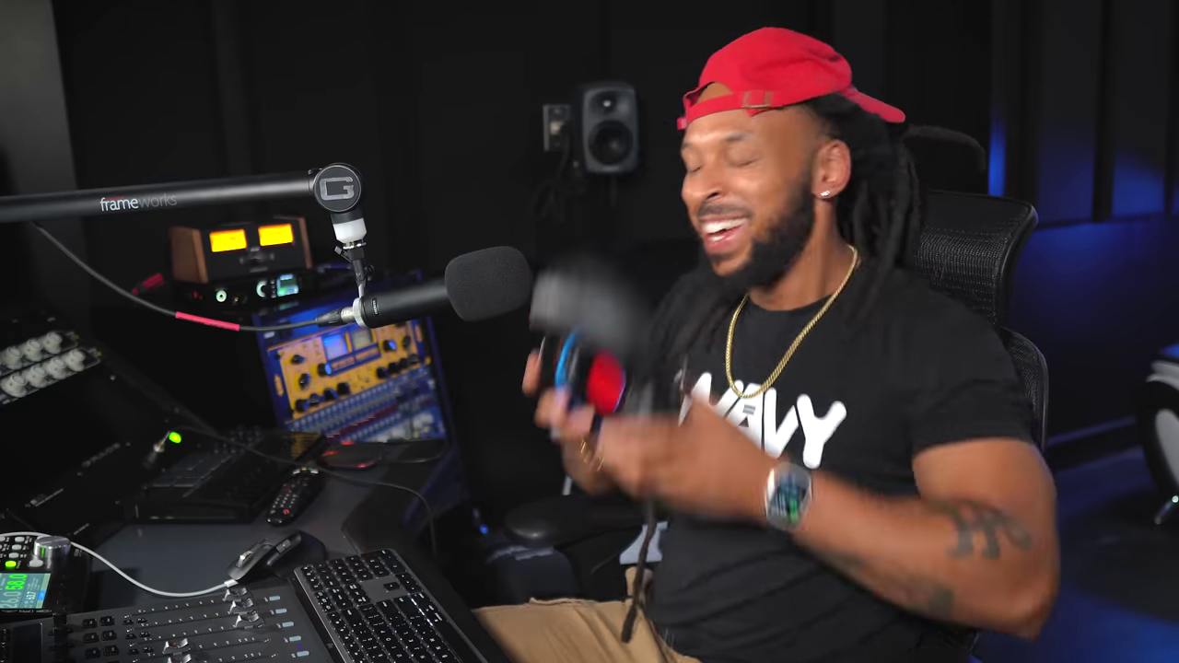